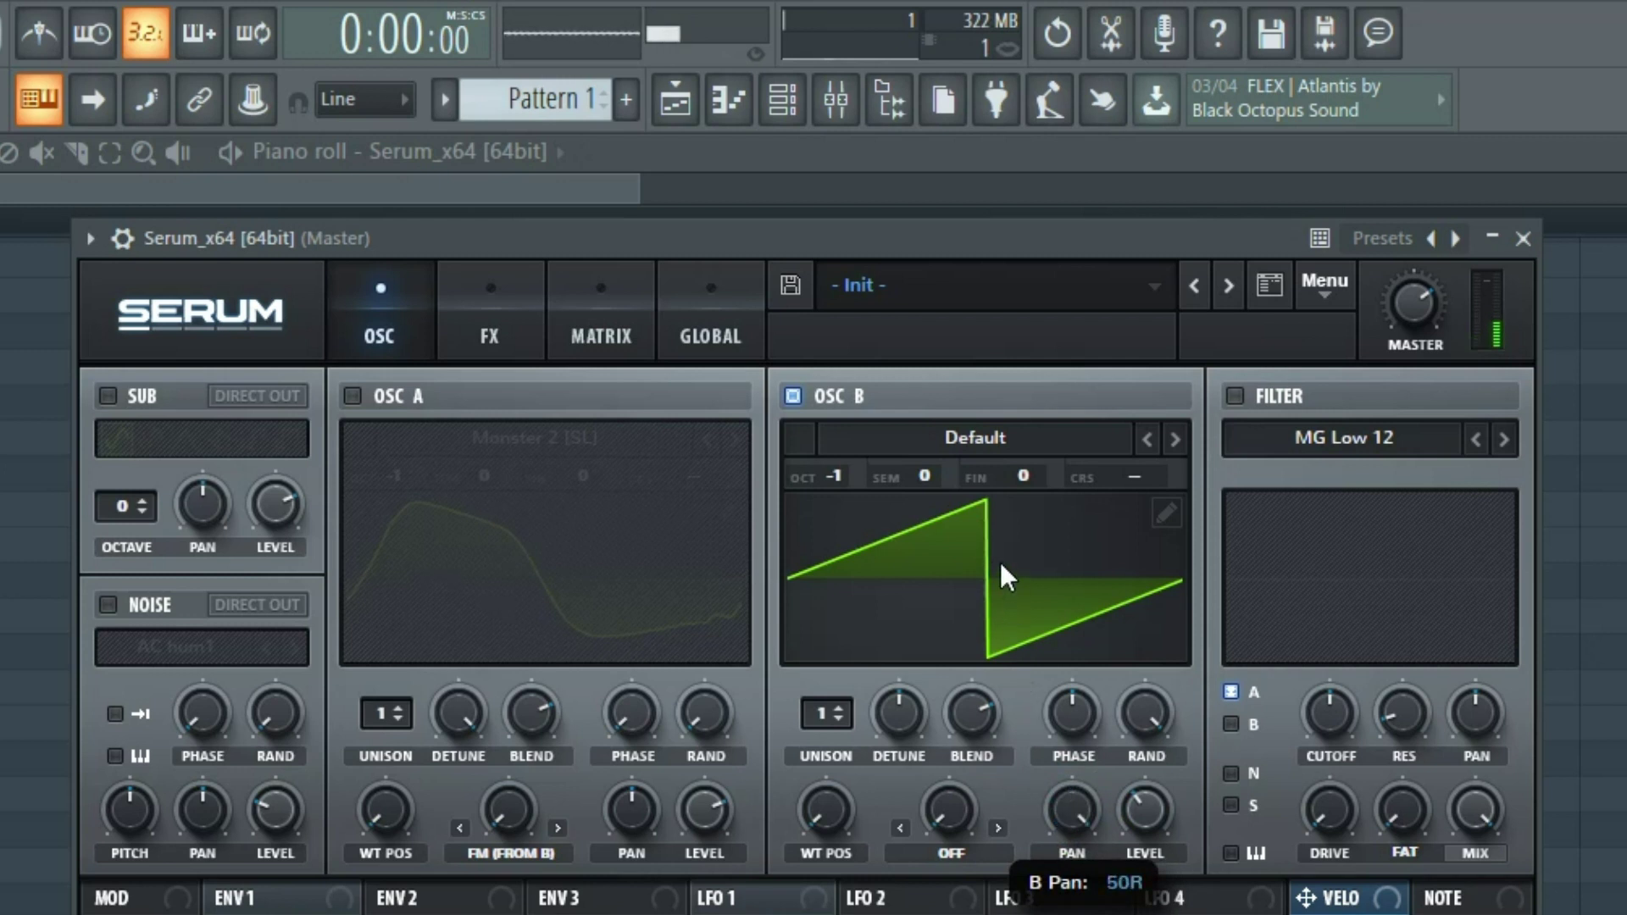
Reset oscillator B's pan to centre and turn on oscillator A alongside it.
{"action": "double_click", "coordinate": [1081, 811]}
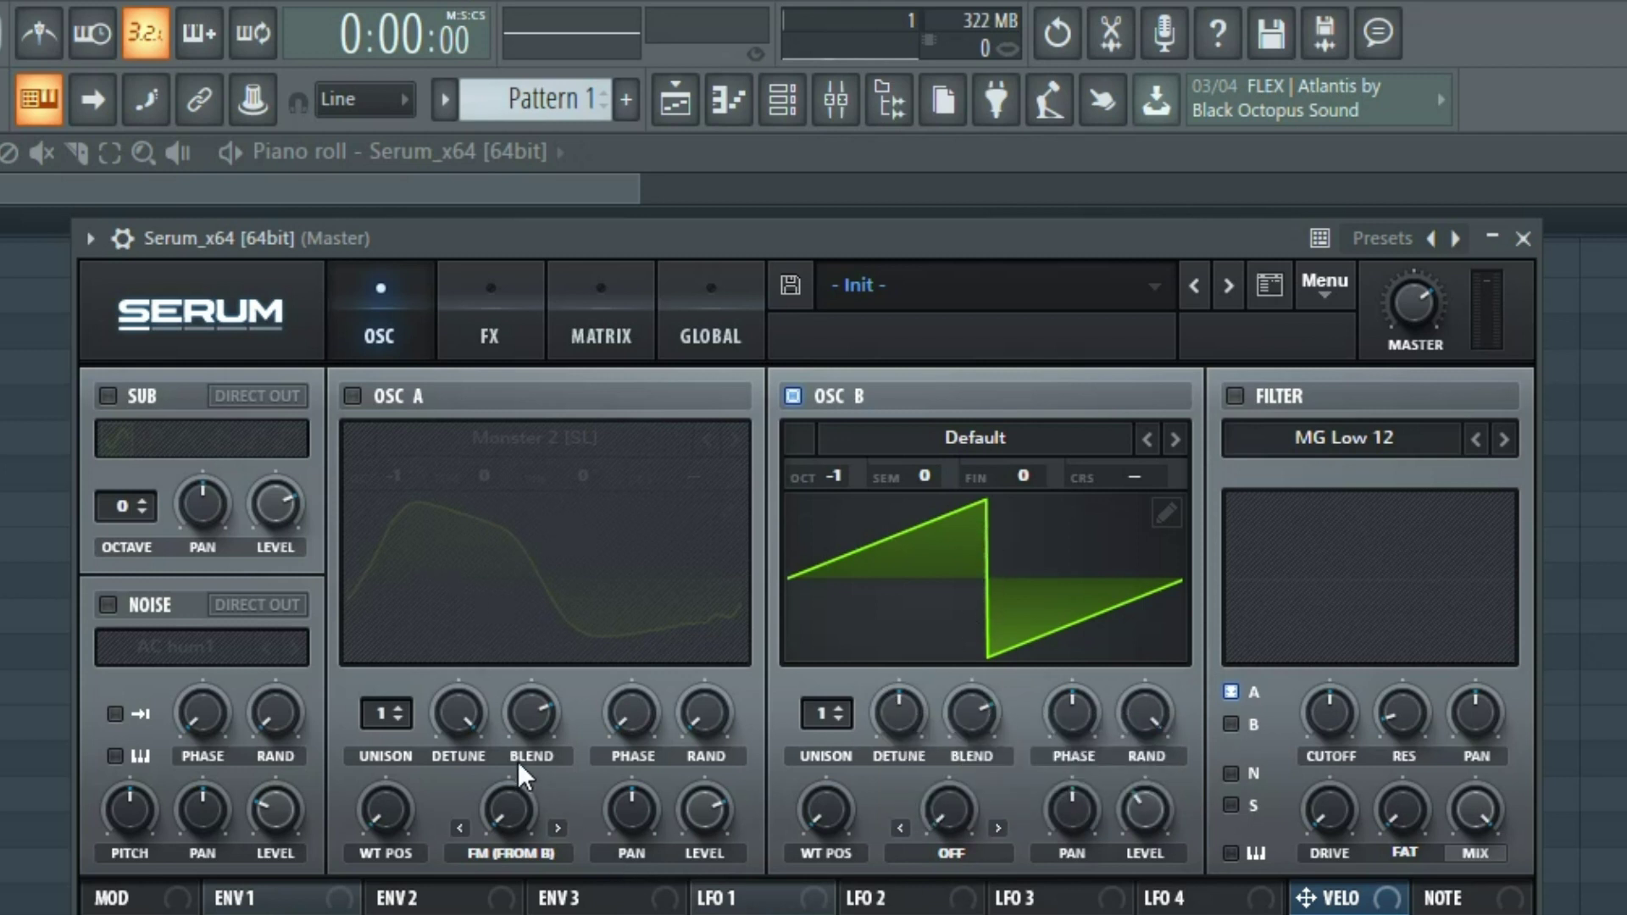
{"action": "left_click", "coordinate": [352, 396]}
{"action": "left_click", "coordinate": [792, 396]}
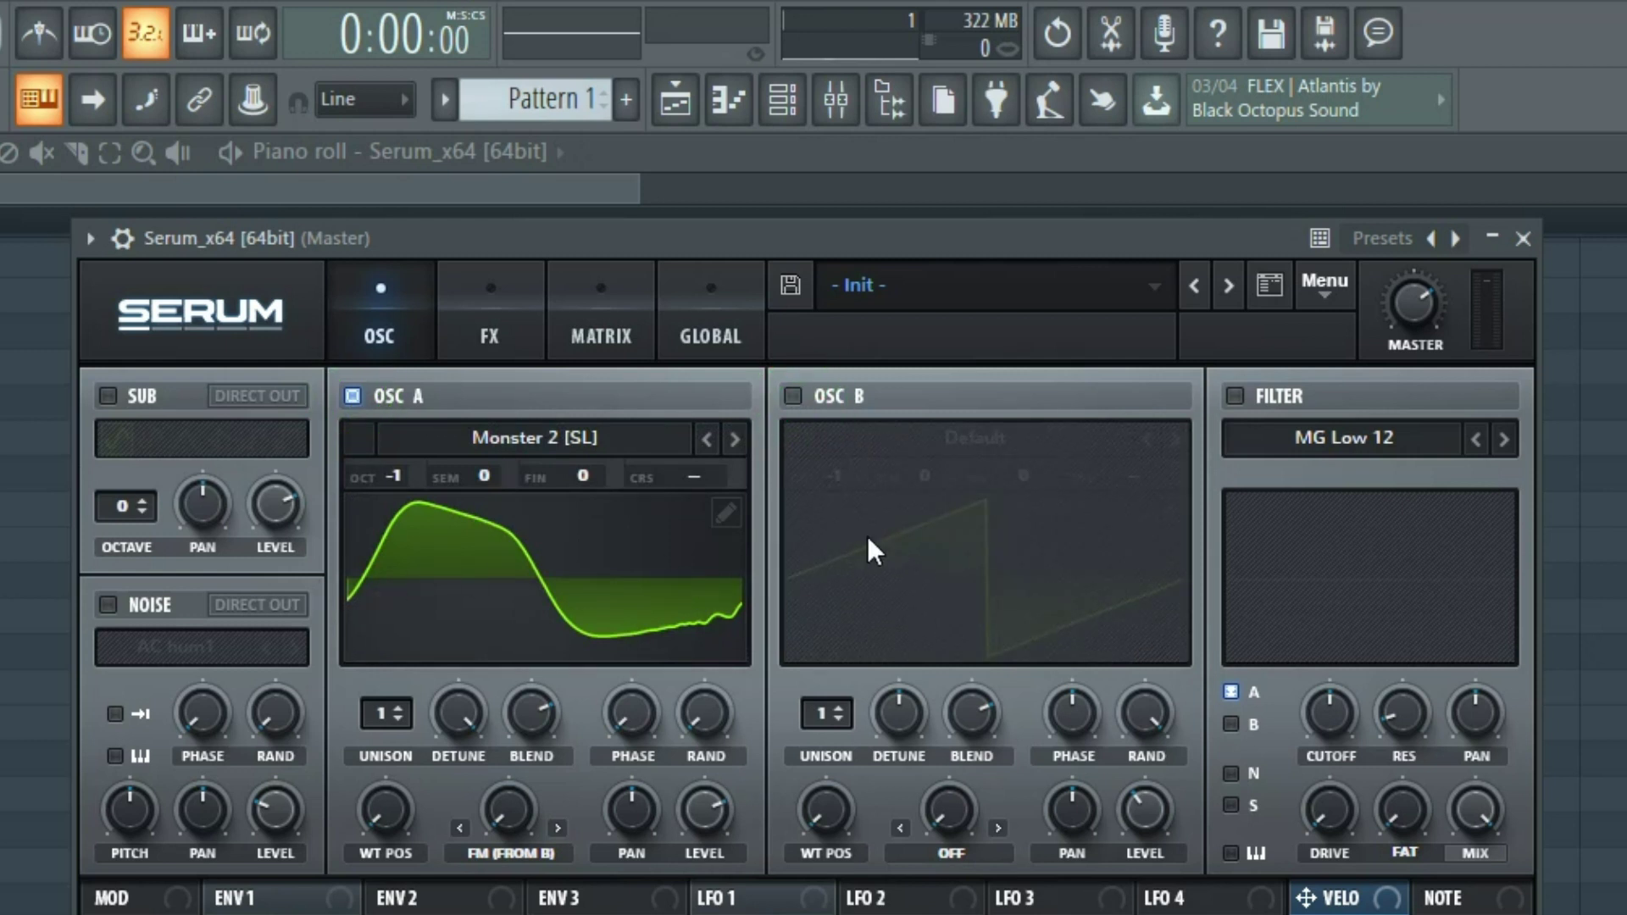
{"action": "left_click", "coordinate": [792, 395]}
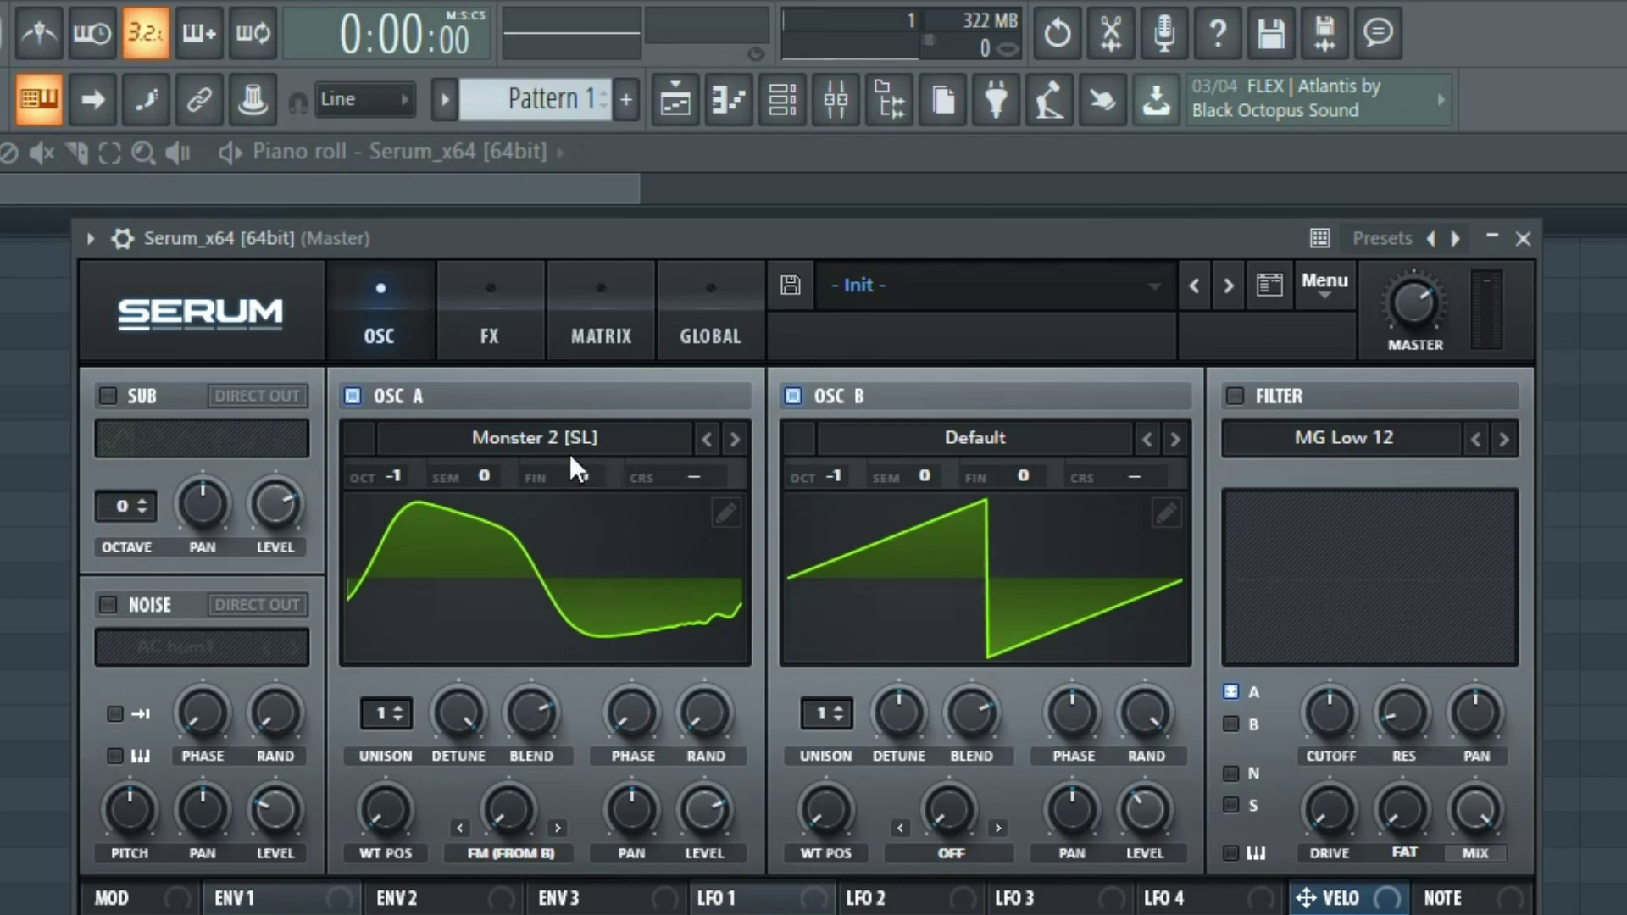
Load the analog Basic Shapes wavetable into oscillator A and reset its octave to 0.
{"action": "left_click", "coordinate": [549, 435]}
{"action": "mouse_move", "coordinate": [532, 480]}
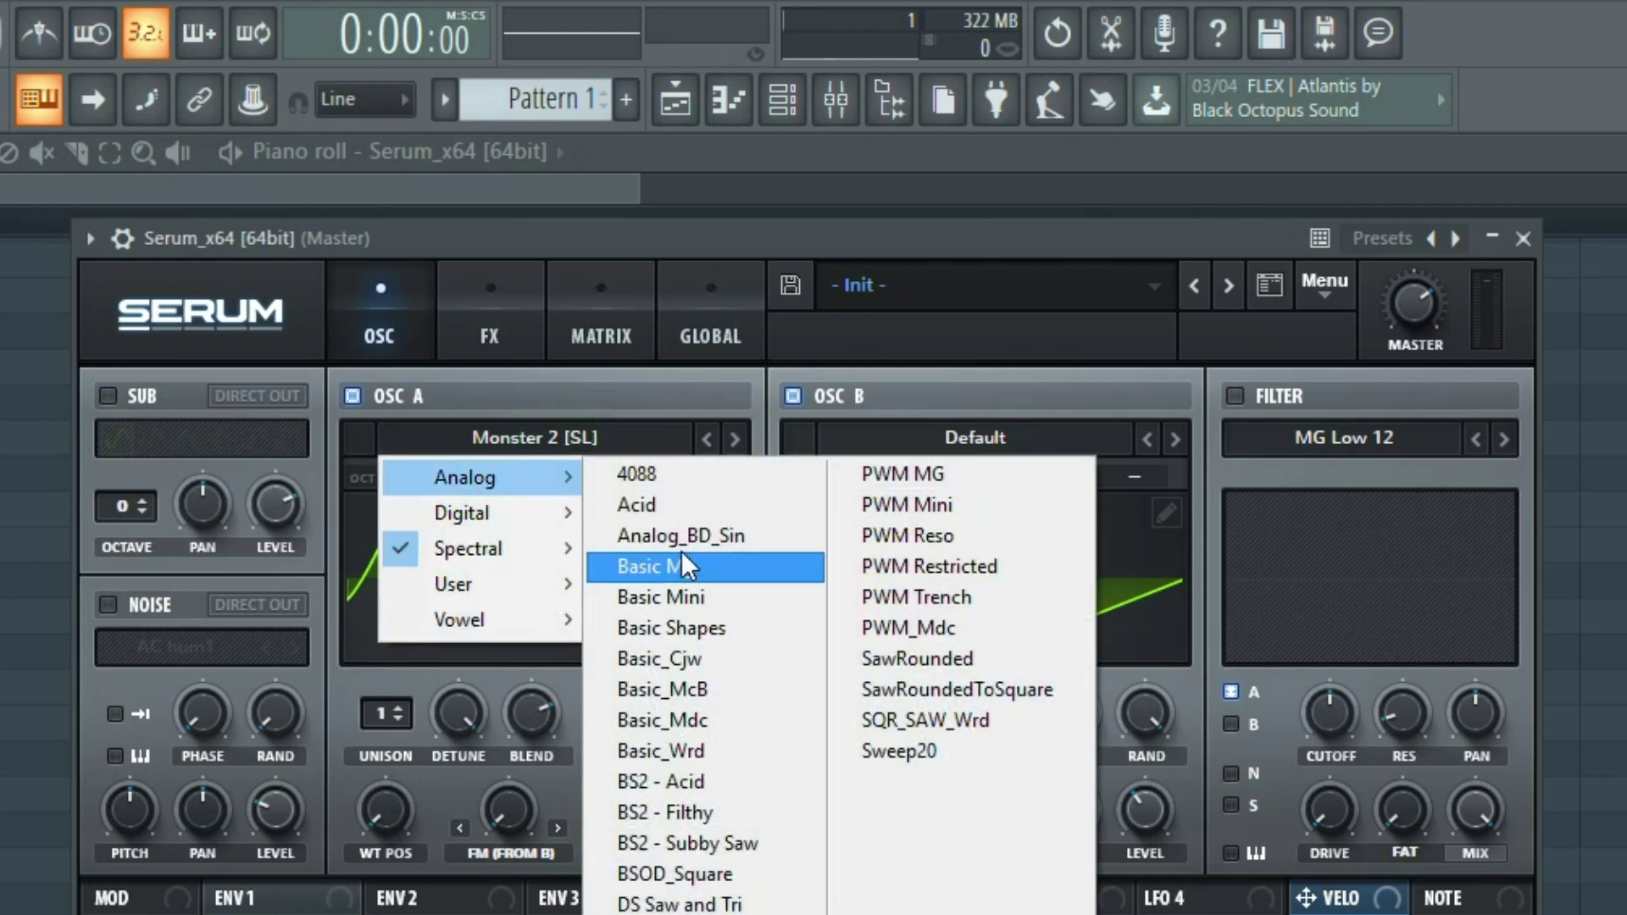
{"action": "left_click", "coordinate": [659, 629]}
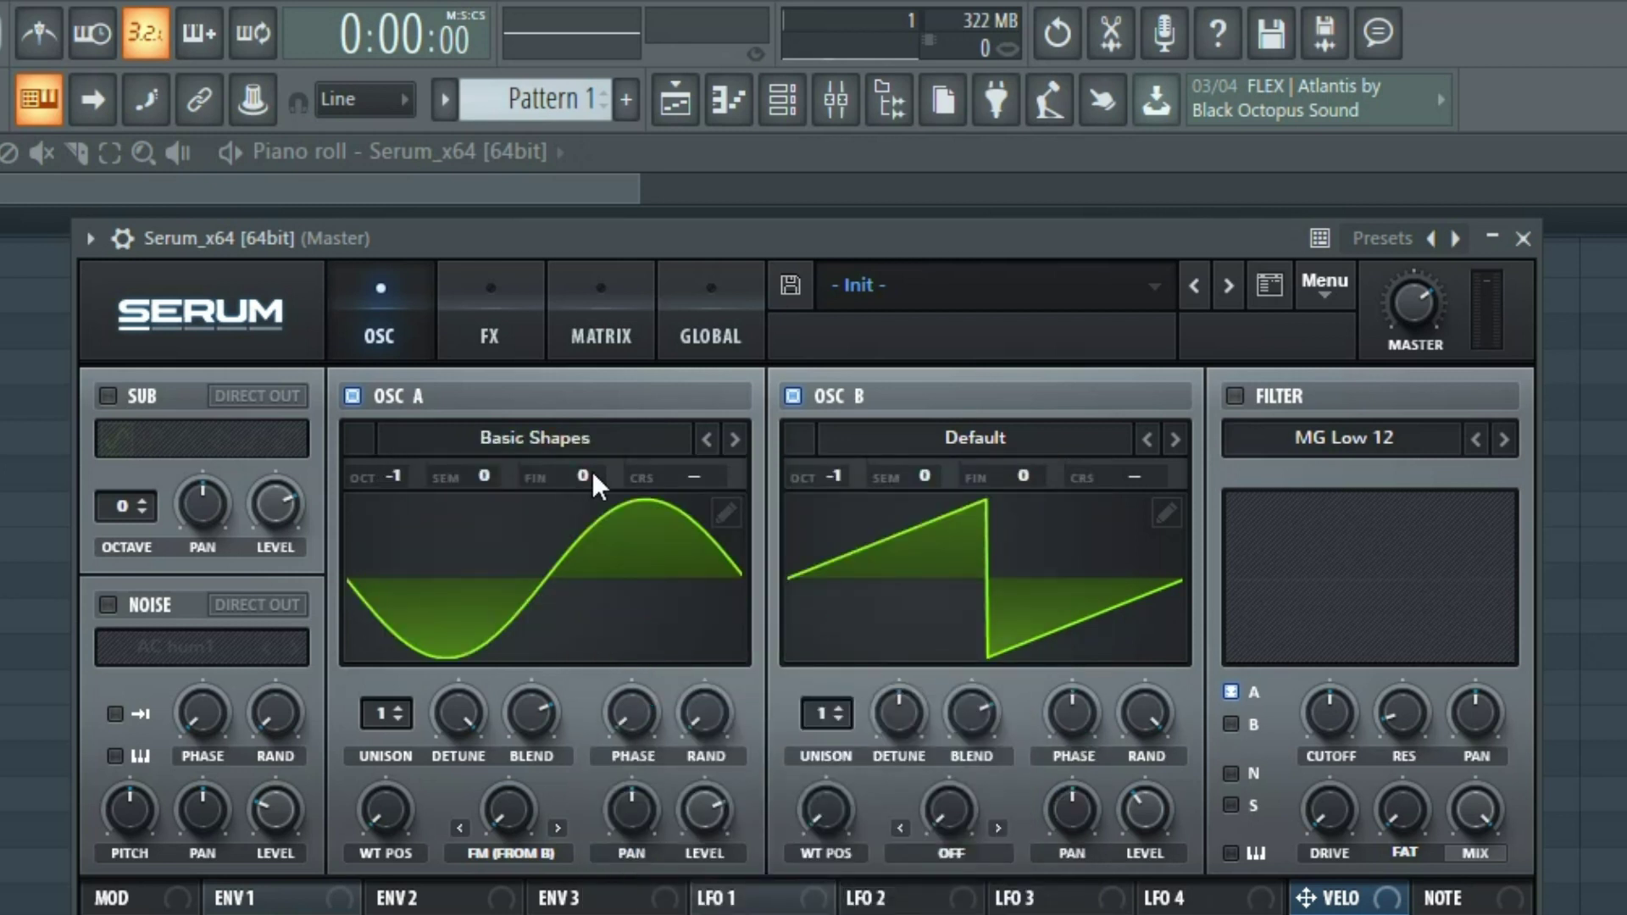
{"action": "double_click", "coordinate": [394, 478]}
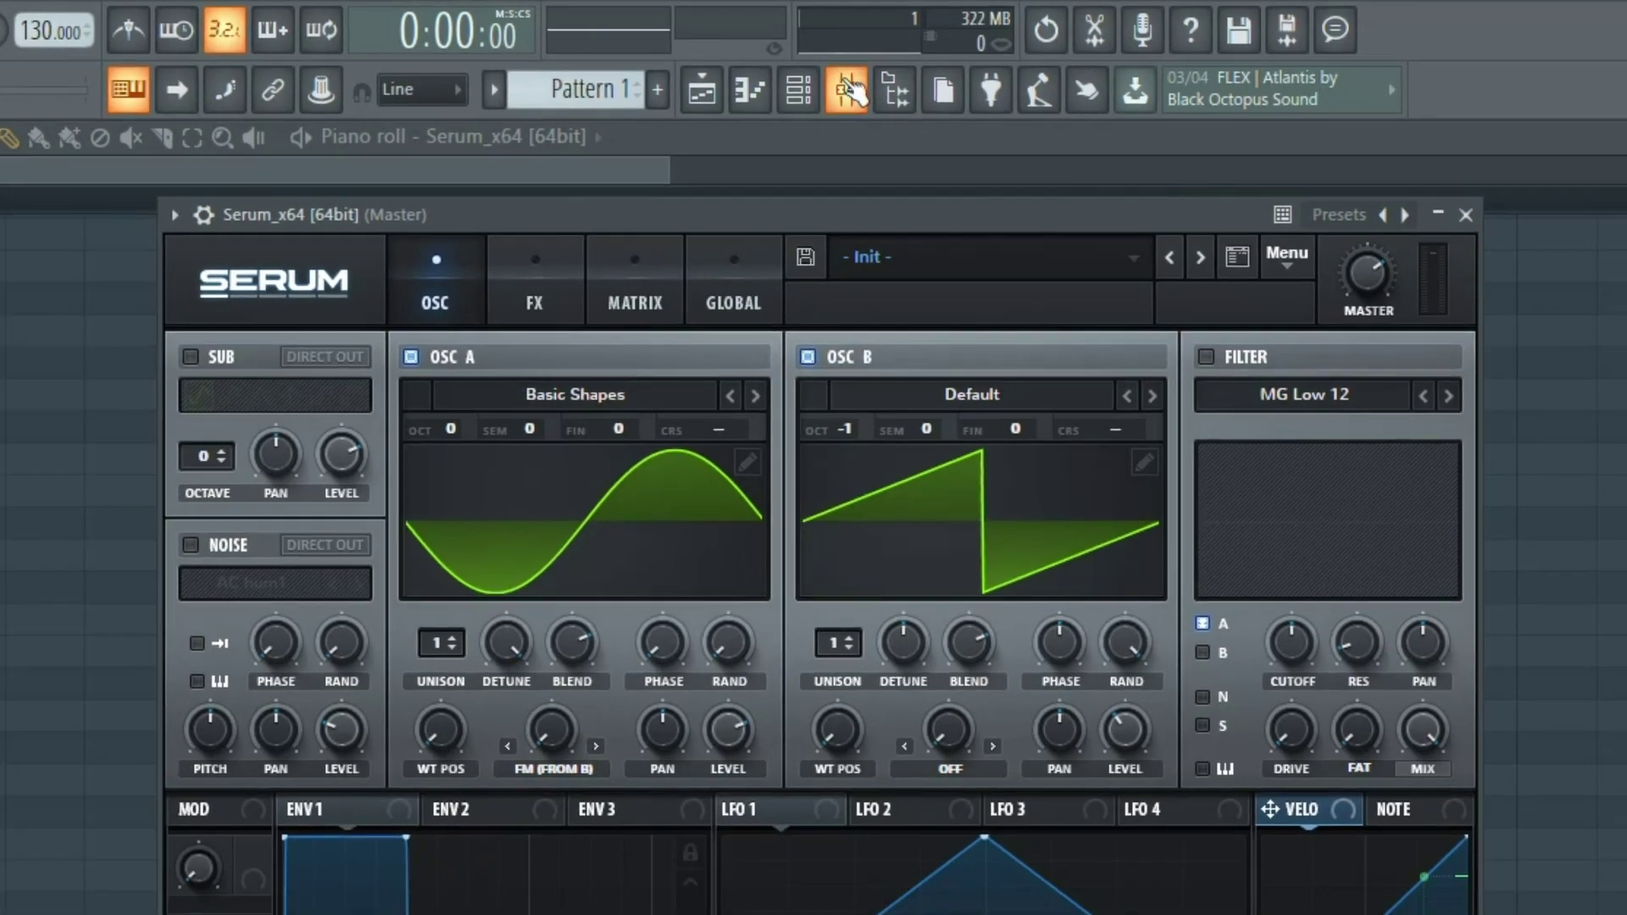
Load Wave Candy into slot 9 of the mixer's master track and place its display beside the settings window.
{"action": "left_click", "coordinate": [836, 99]}
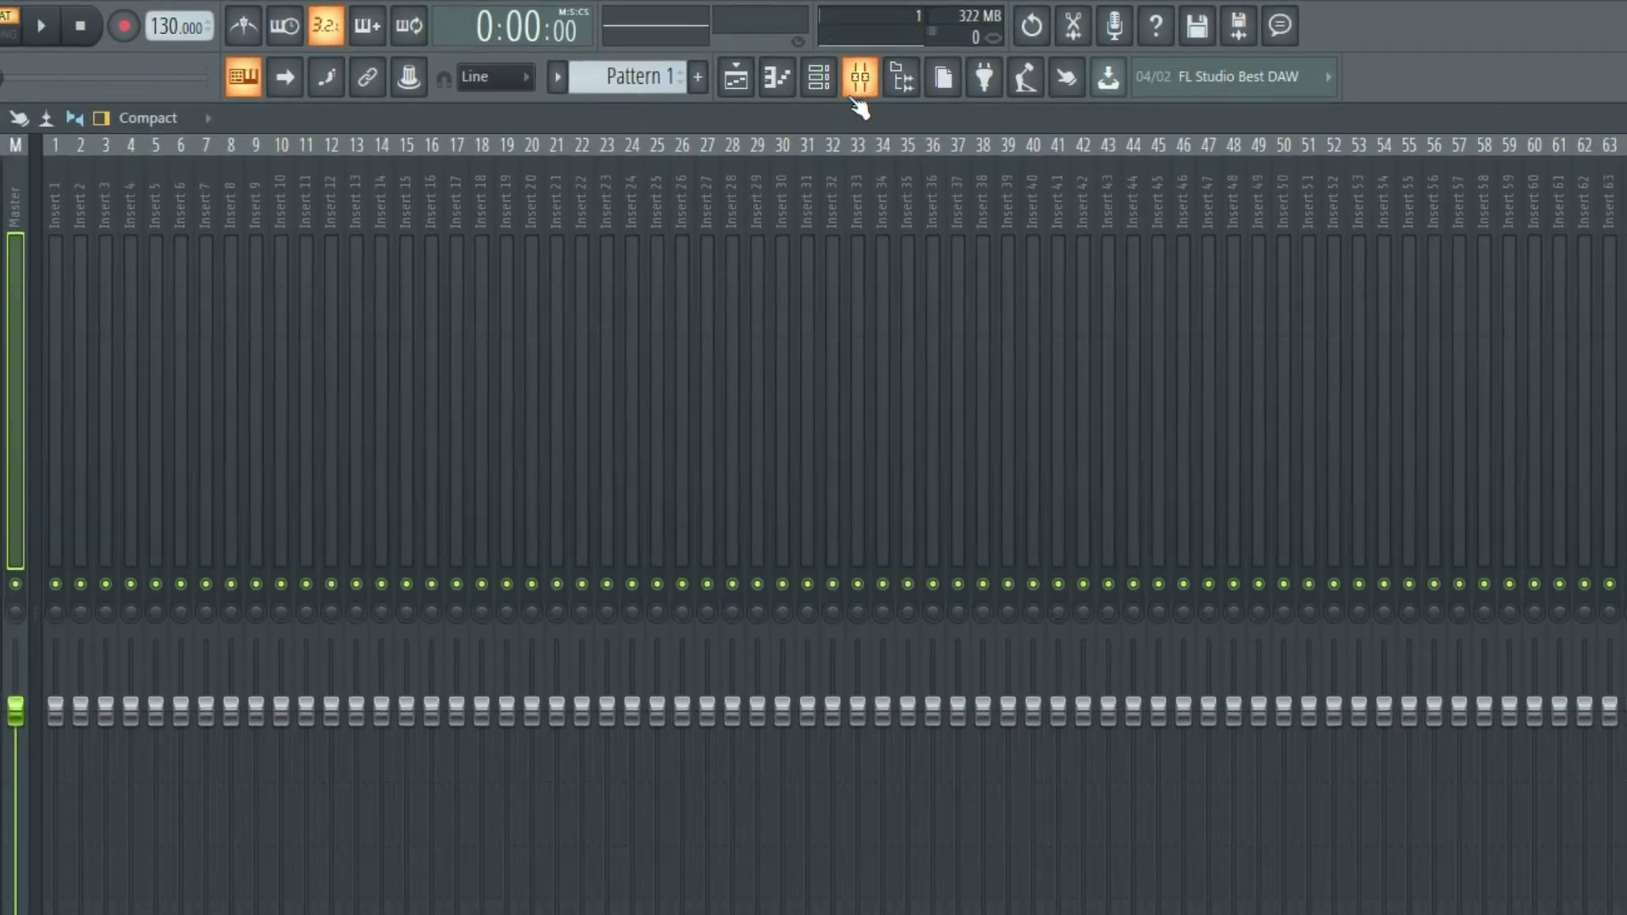
{"action": "left_click", "coordinate": [1602, 442]}
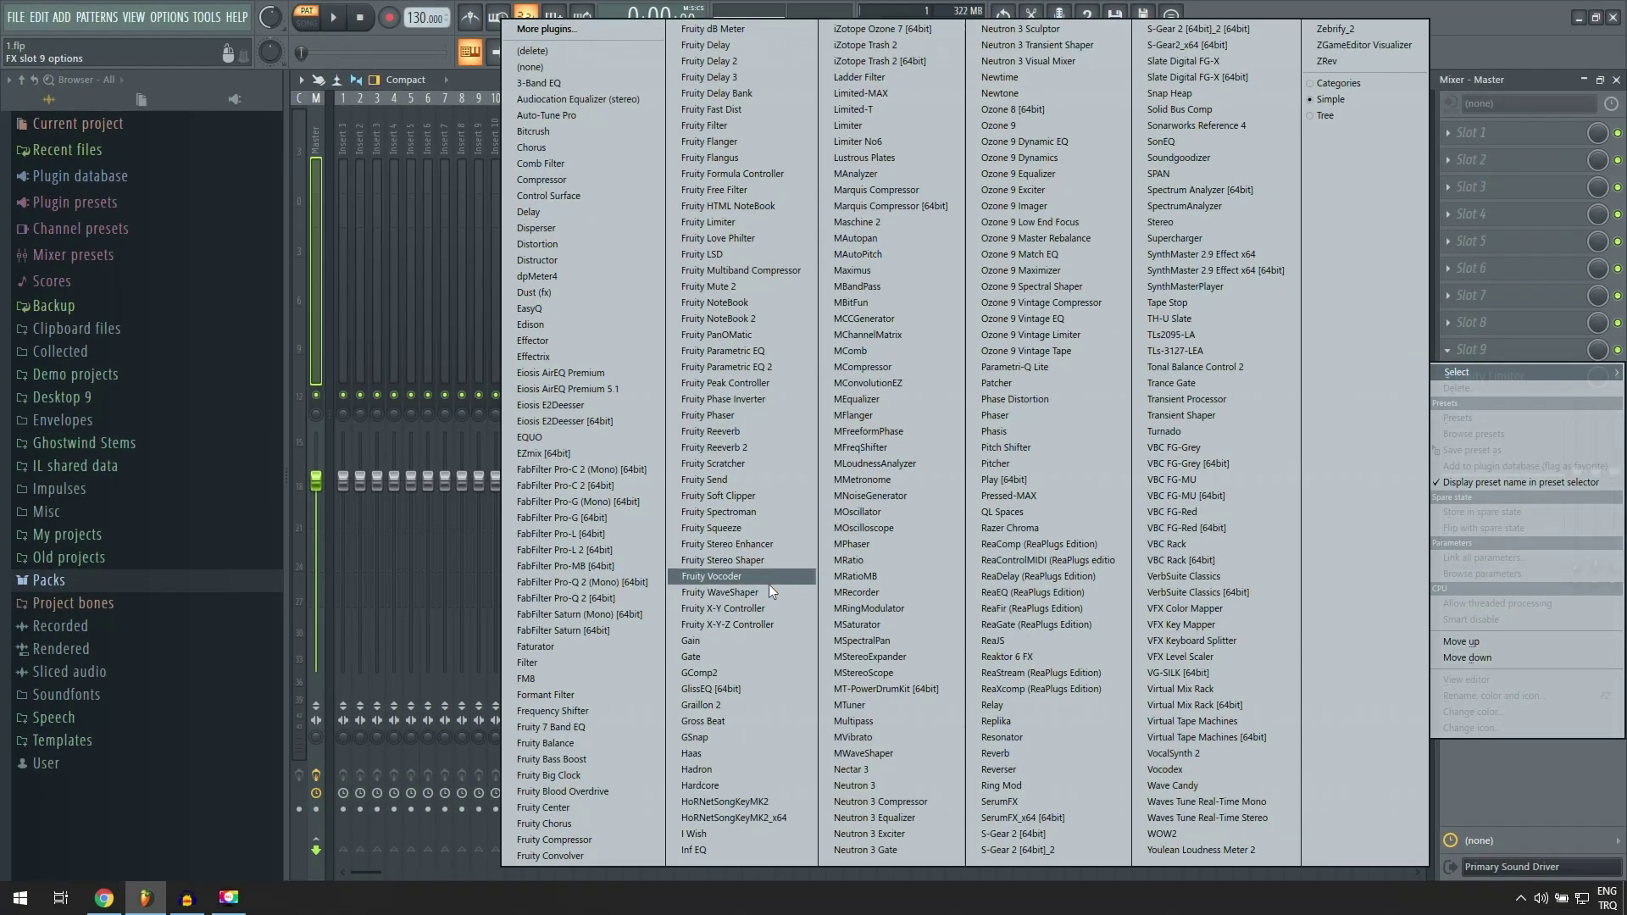
{"action": "left_click", "coordinate": [1173, 786]}
{"action": "left_click_drag", "start_coordinate": [835, 210], "coordinate": [1005, 317]}
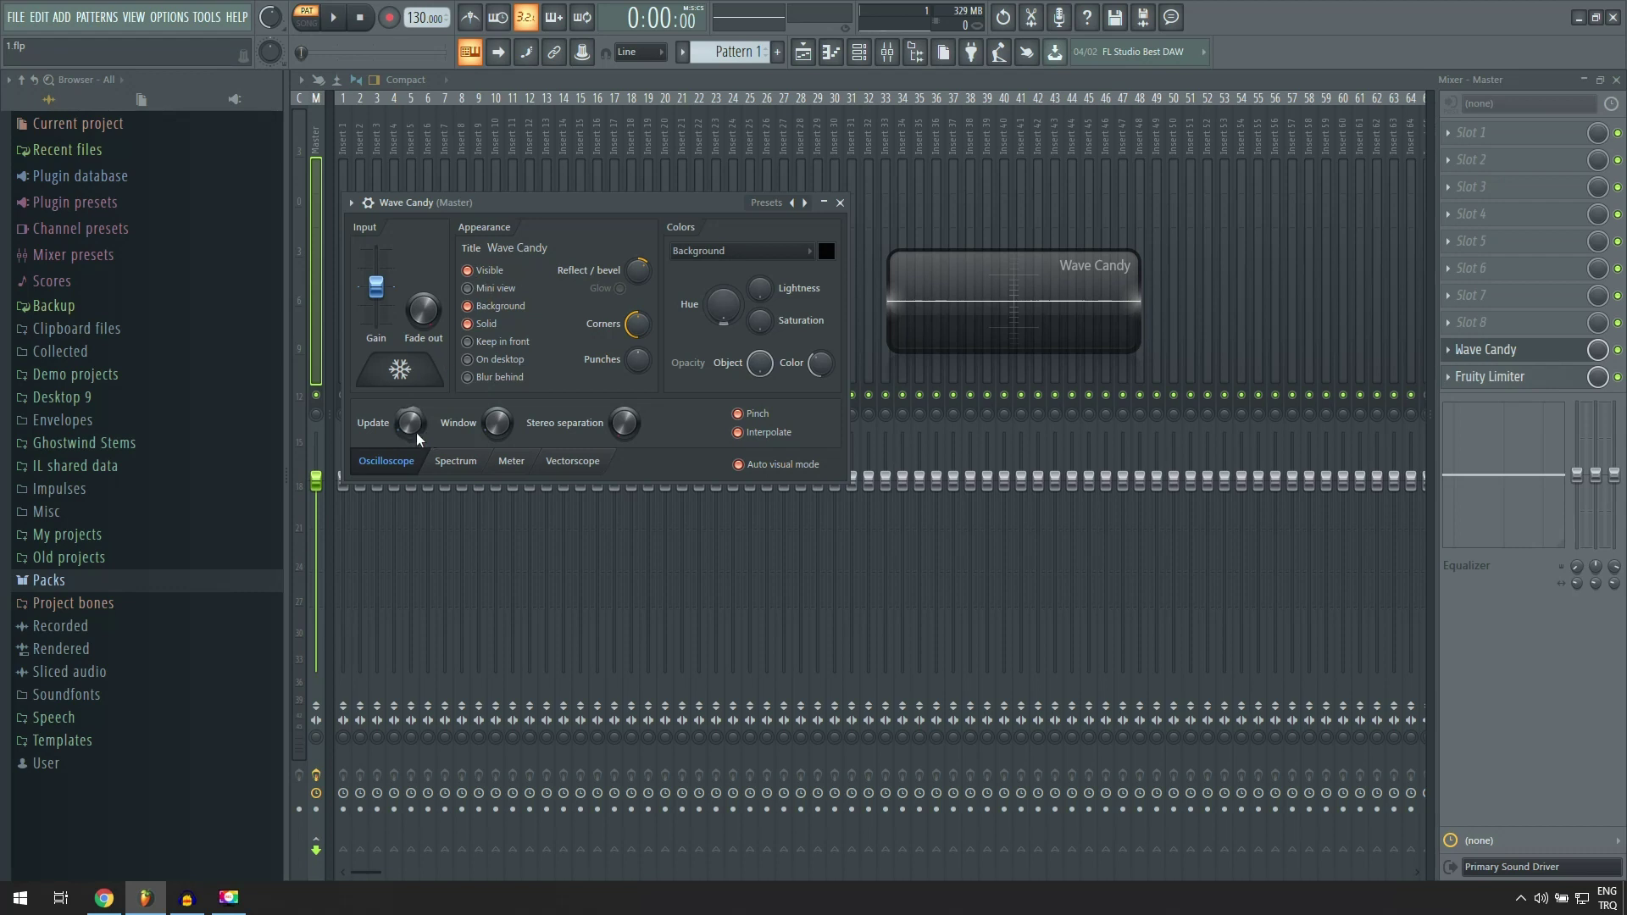
{"action": "left_click", "coordinate": [734, 252]}
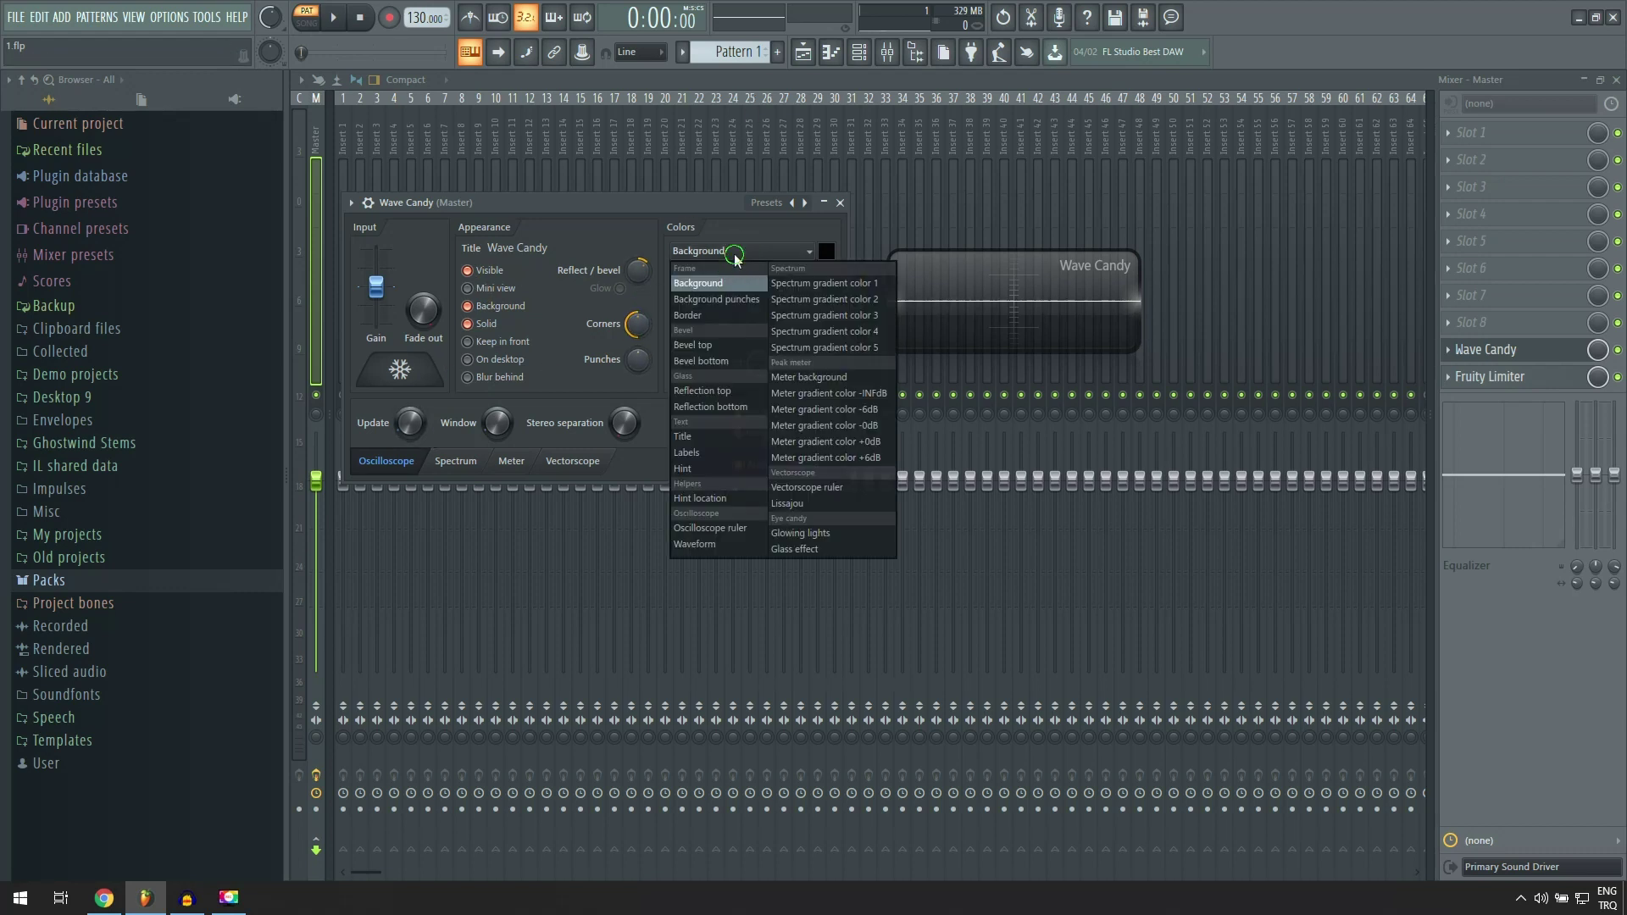
{"action": "left_click", "coordinate": [734, 253]}
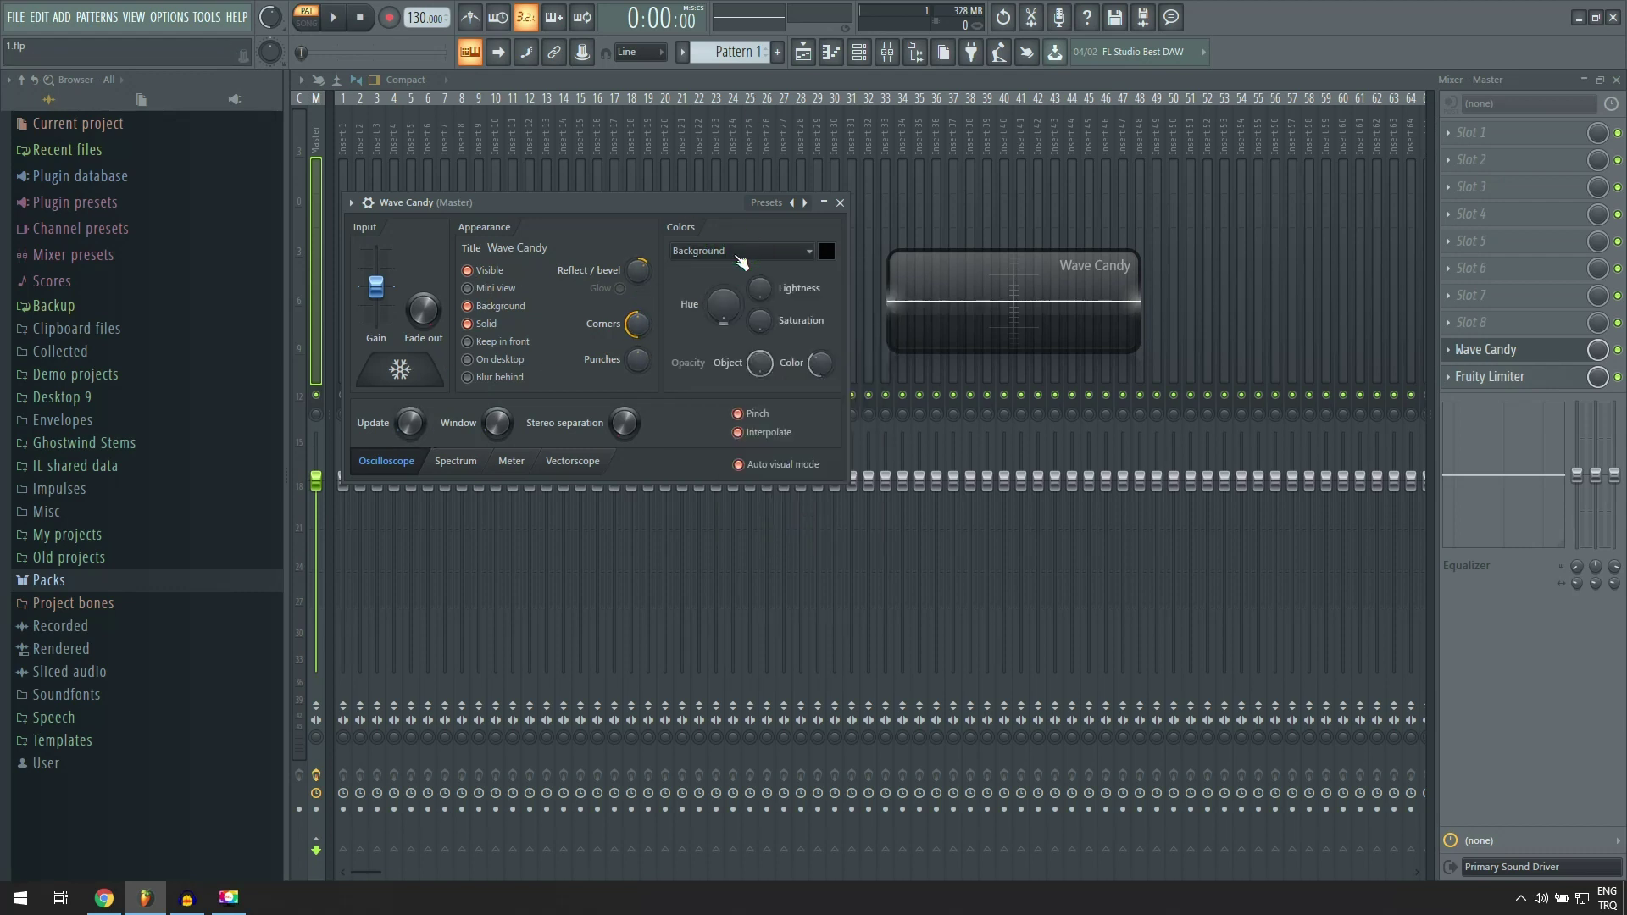
Open the Serum channel's piano roll and bring up its plugin window from the channel rack.
{"action": "left_click", "coordinate": [869, 53]}
{"action": "right_click", "coordinate": [746, 383]}
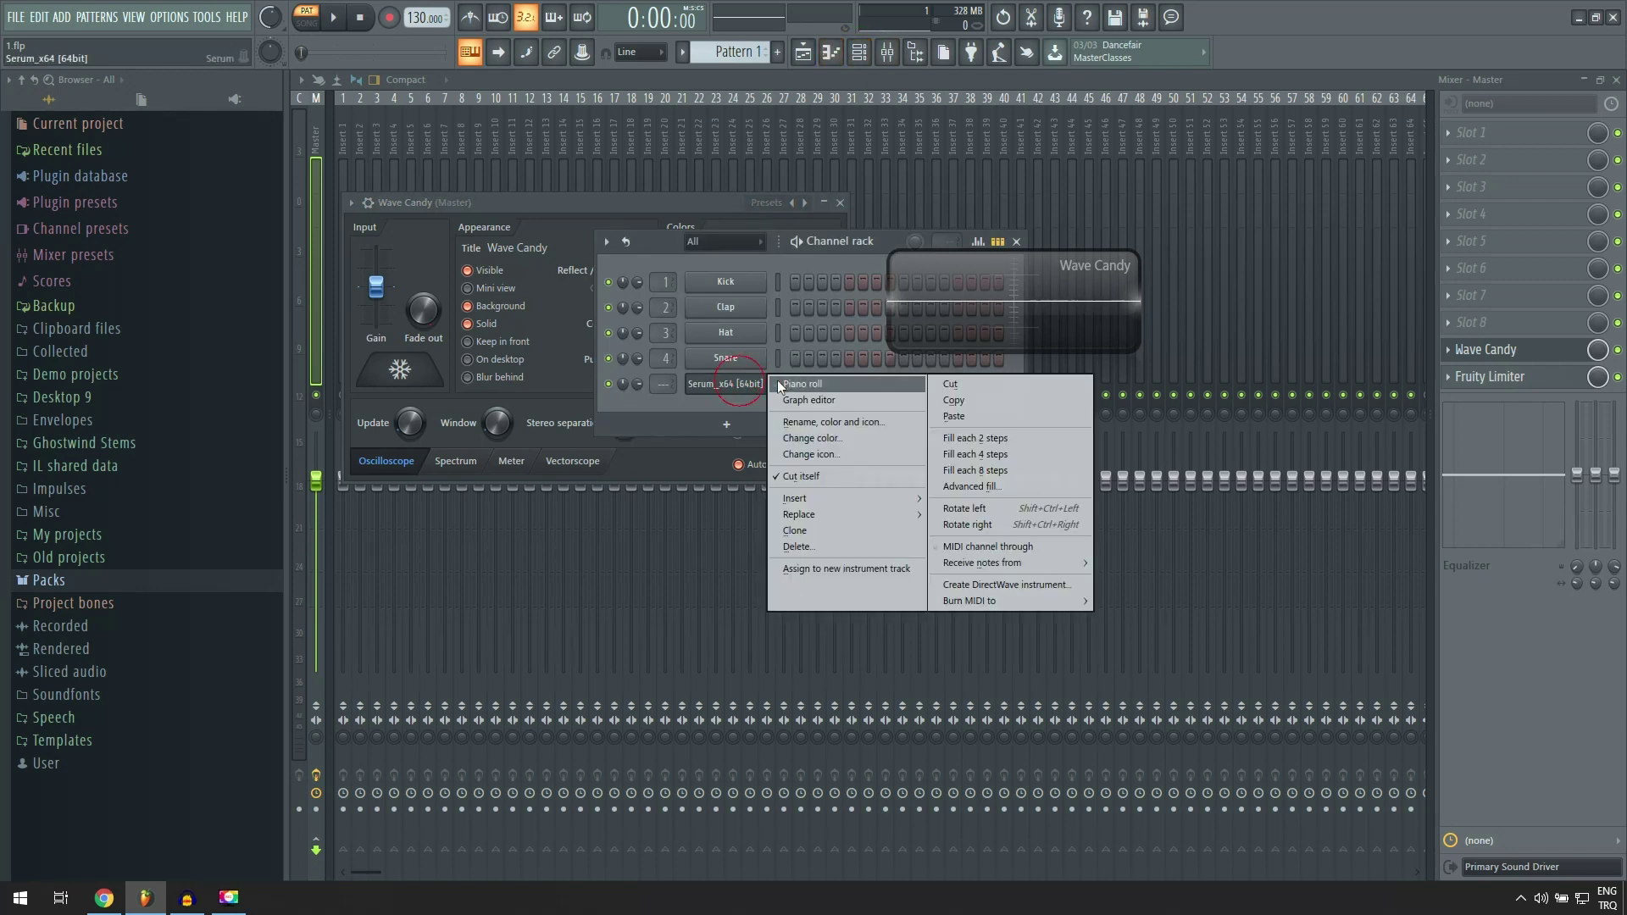
{"action": "left_click", "coordinate": [781, 386]}
{"action": "left_click", "coordinate": [866, 55]}
{"action": "left_click", "coordinate": [746, 386]}
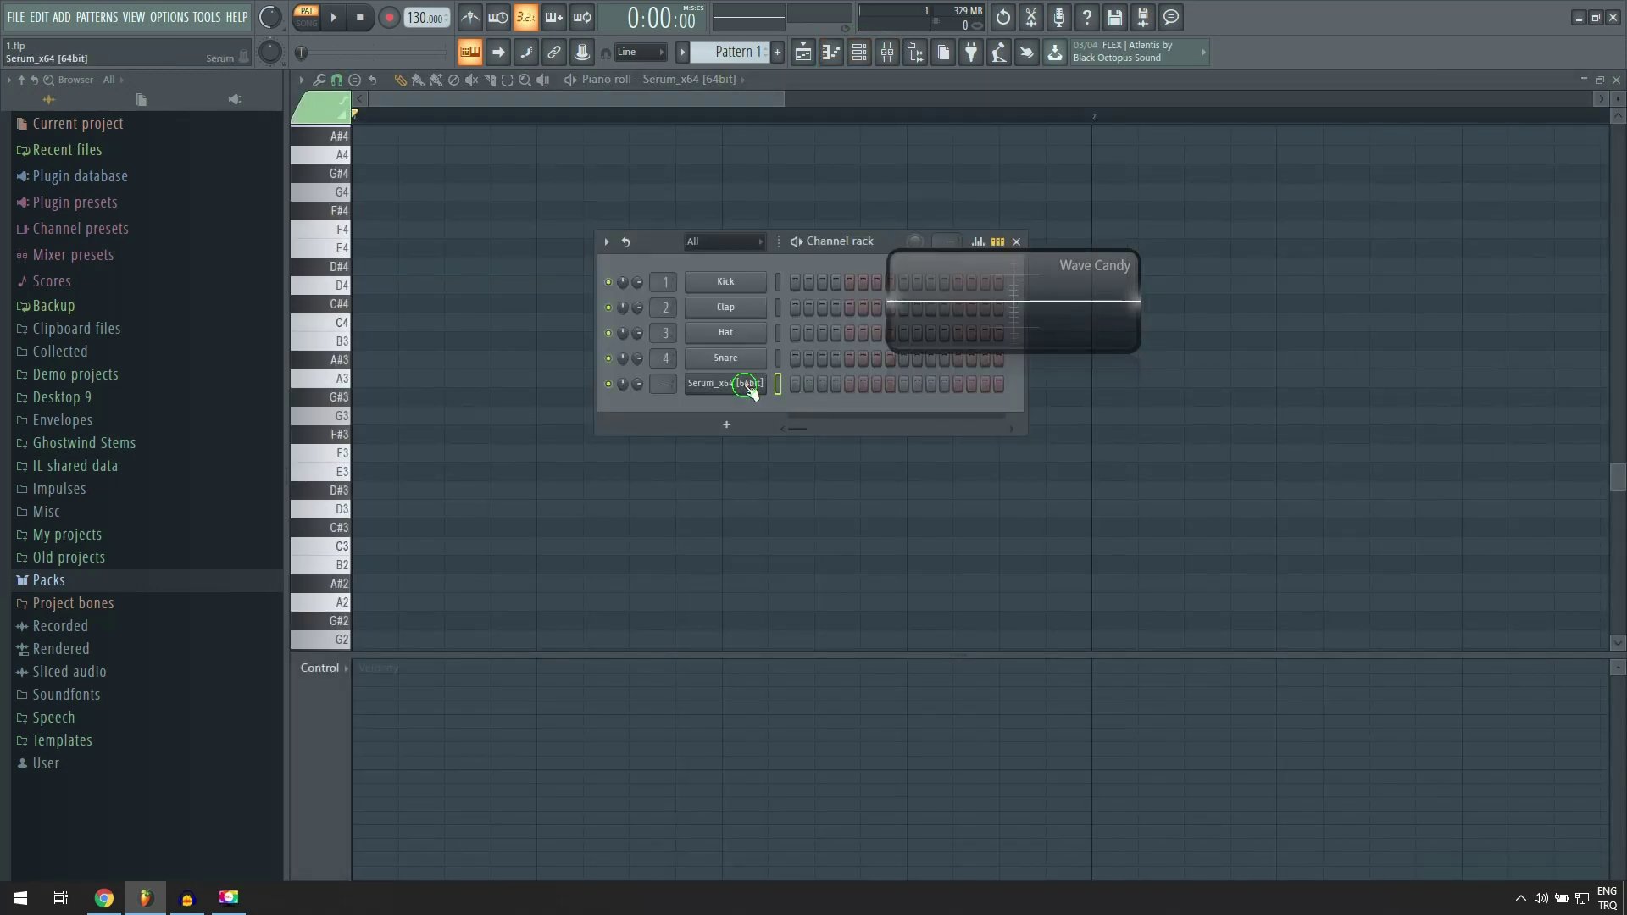
Place the Wave Candy display beside the Serum window, enlarge it and play a test note.
{"action": "left_click_drag", "start_coordinate": [992, 284], "coordinate": [1379, 199]}
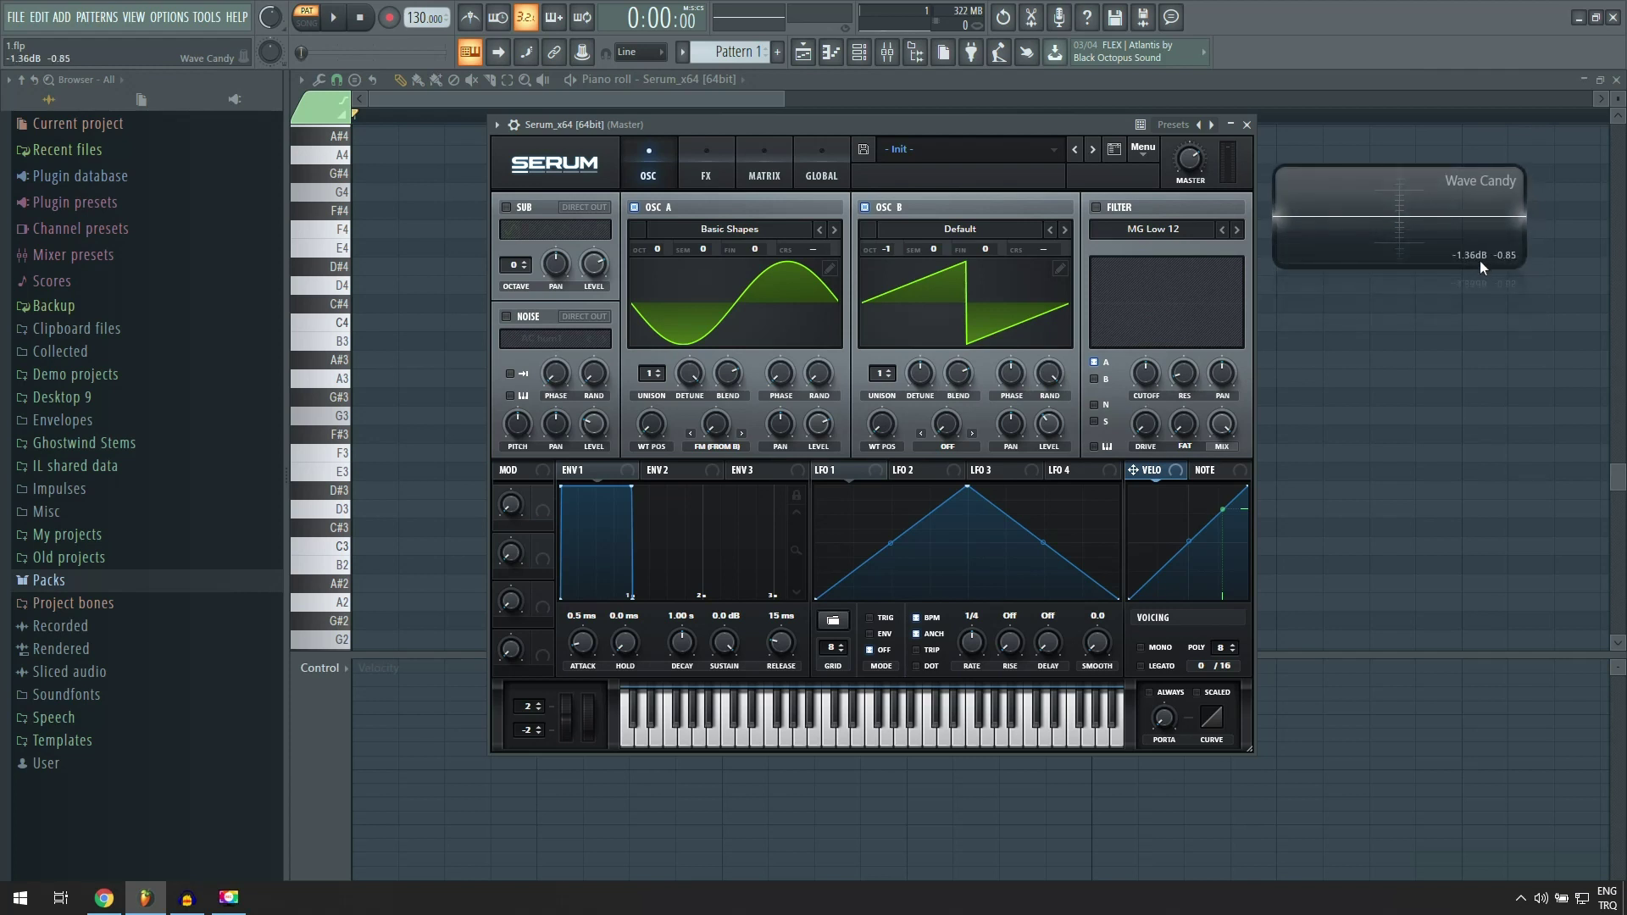
{"action": "left_click_drag", "start_coordinate": [1523, 267], "coordinate": [1607, 458]}
{"action": "left_click_drag", "start_coordinate": [1461, 297], "coordinate": [1438, 298]}
{"action": "key", "text": "q"}
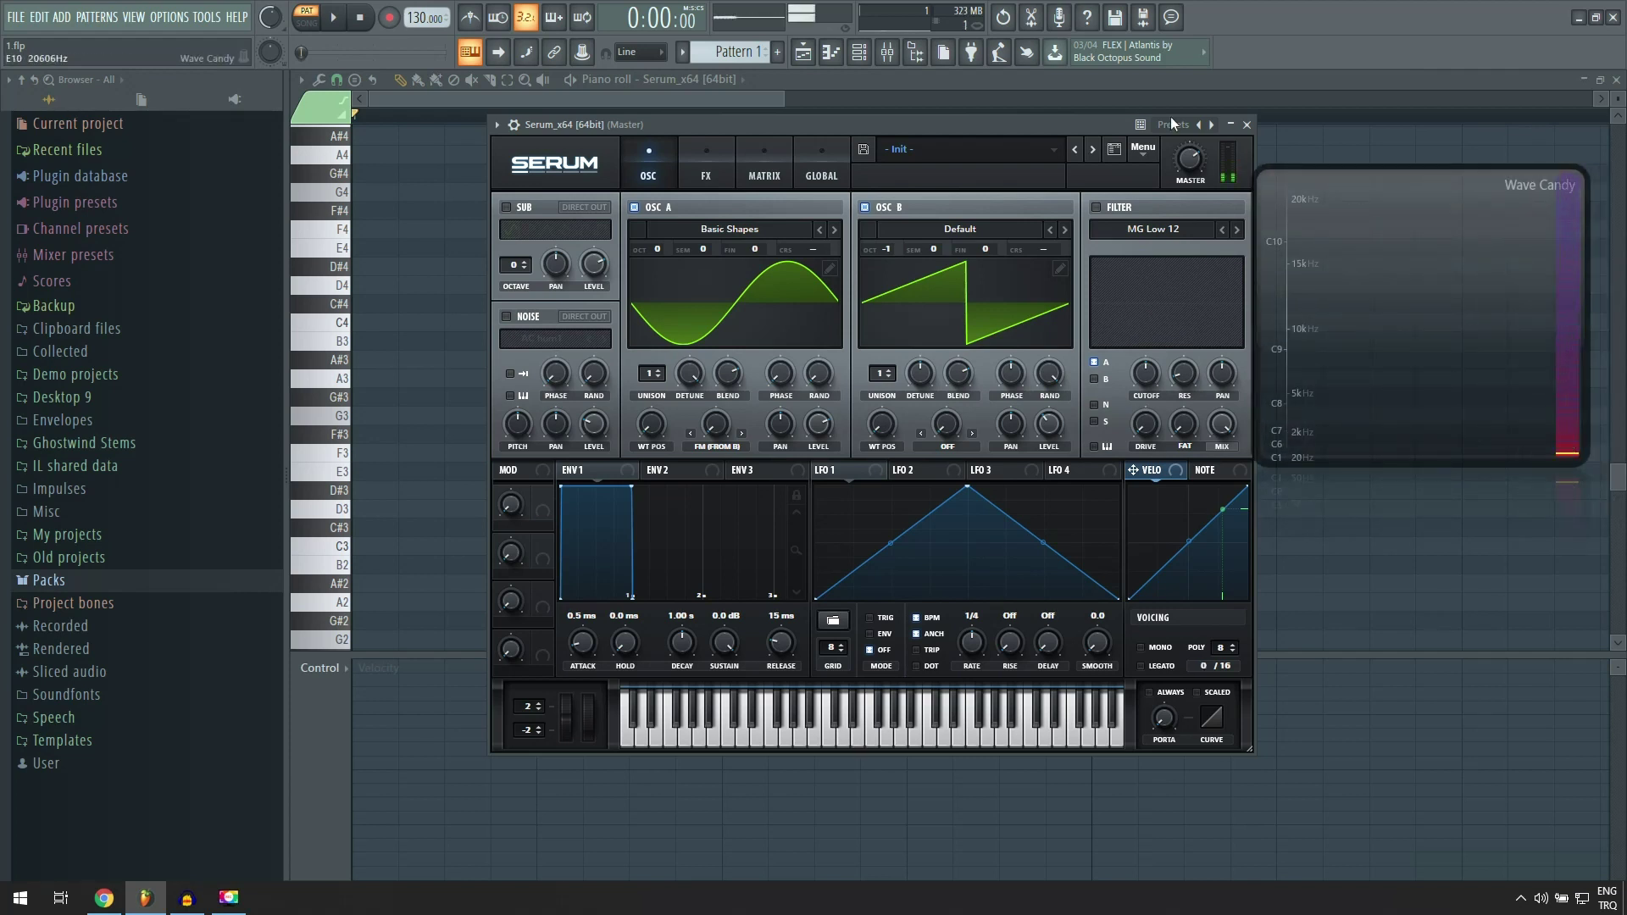
Return to the mixer and set Wave Candy to the Oscilloscope view.
{"action": "key", "text": "F9"}
{"action": "left_click_drag", "start_coordinate": [1381, 274], "coordinate": [1229, 272]}
{"action": "left_click", "coordinate": [1486, 350]}
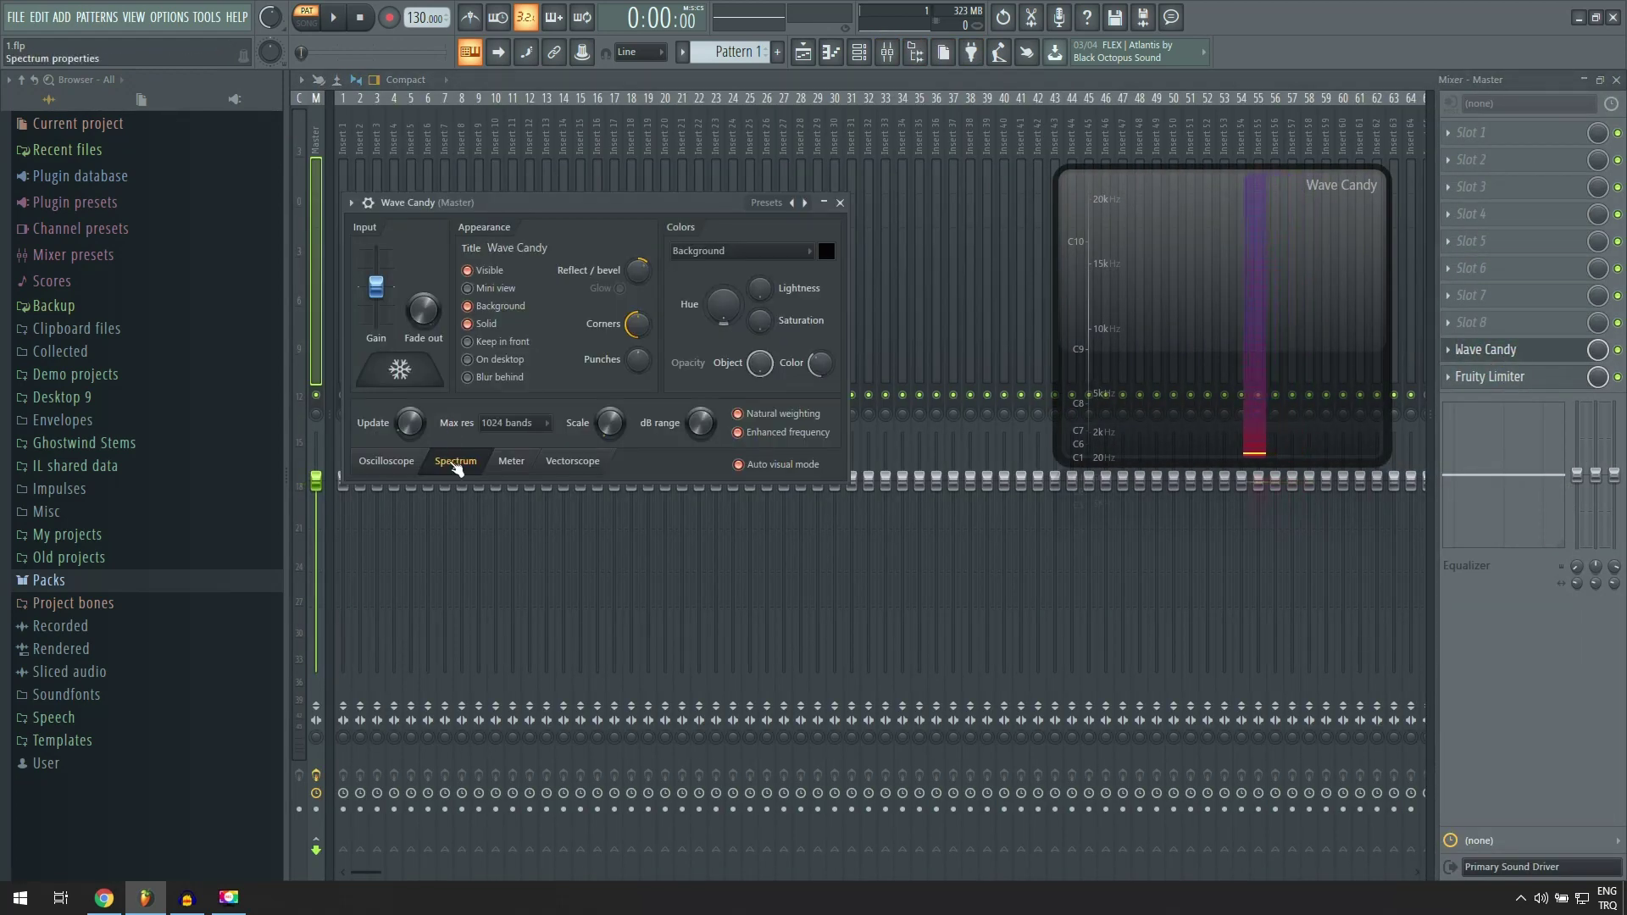
{"action": "left_click", "coordinate": [388, 461]}
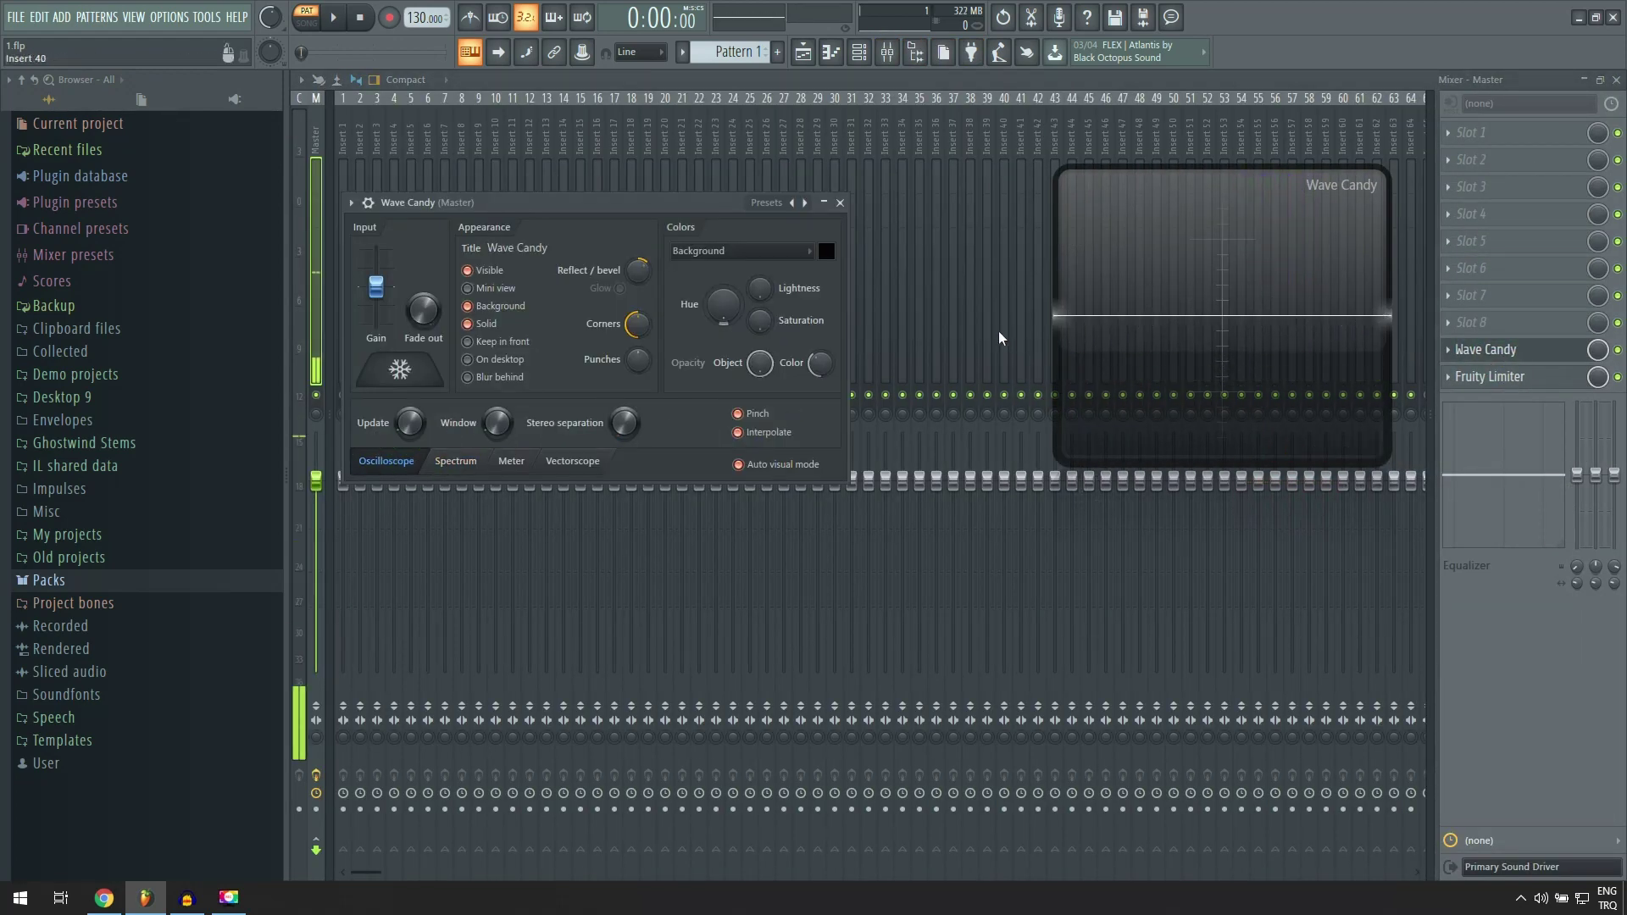
Bring Serum up next to the Wave Candy display, turn off oscillator B and play a test note.
{"action": "left_click", "coordinate": [859, 52]}
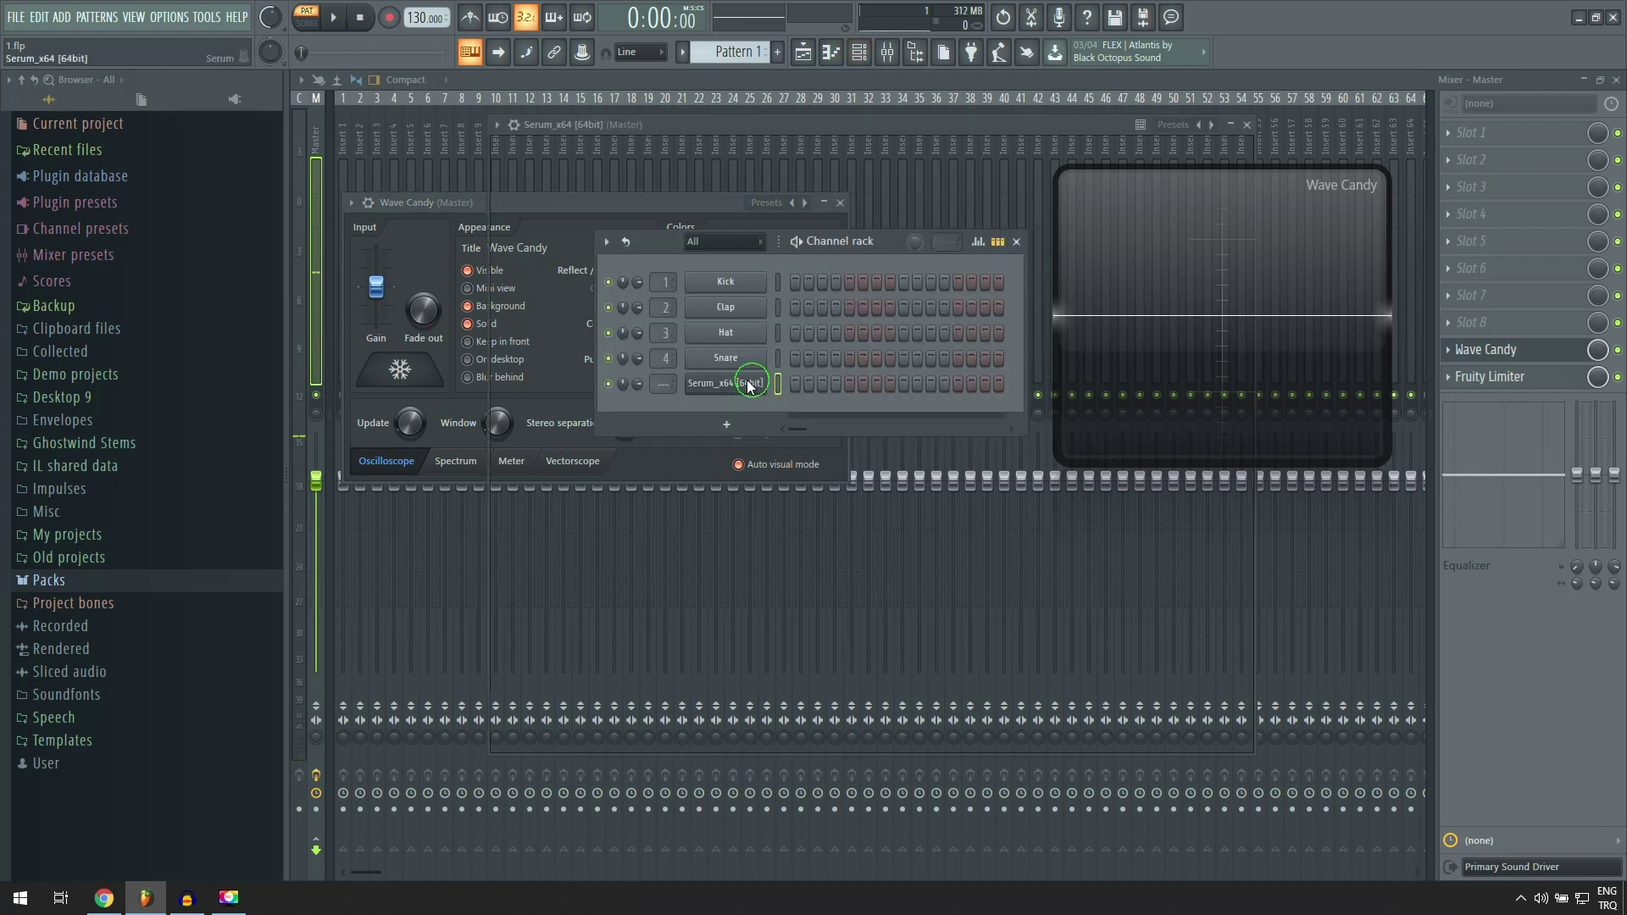
{"action": "left_click", "coordinate": [752, 383]}
{"action": "left_click_drag", "start_coordinate": [868, 125], "coordinate": [771, 117]}
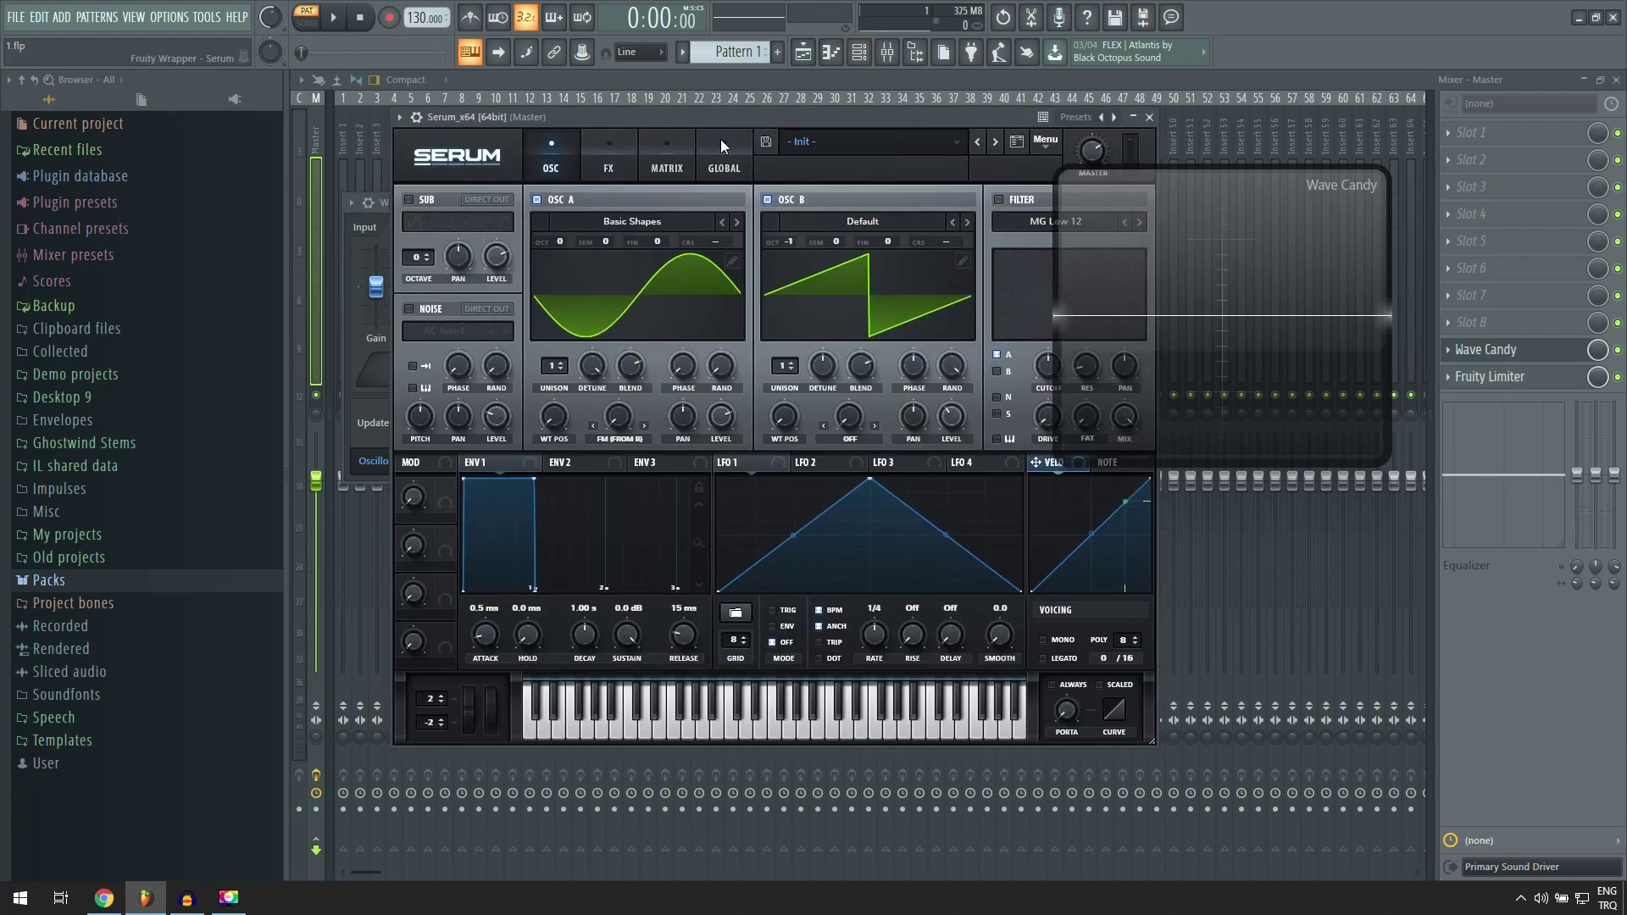
{"action": "left_click", "coordinate": [767, 201]}
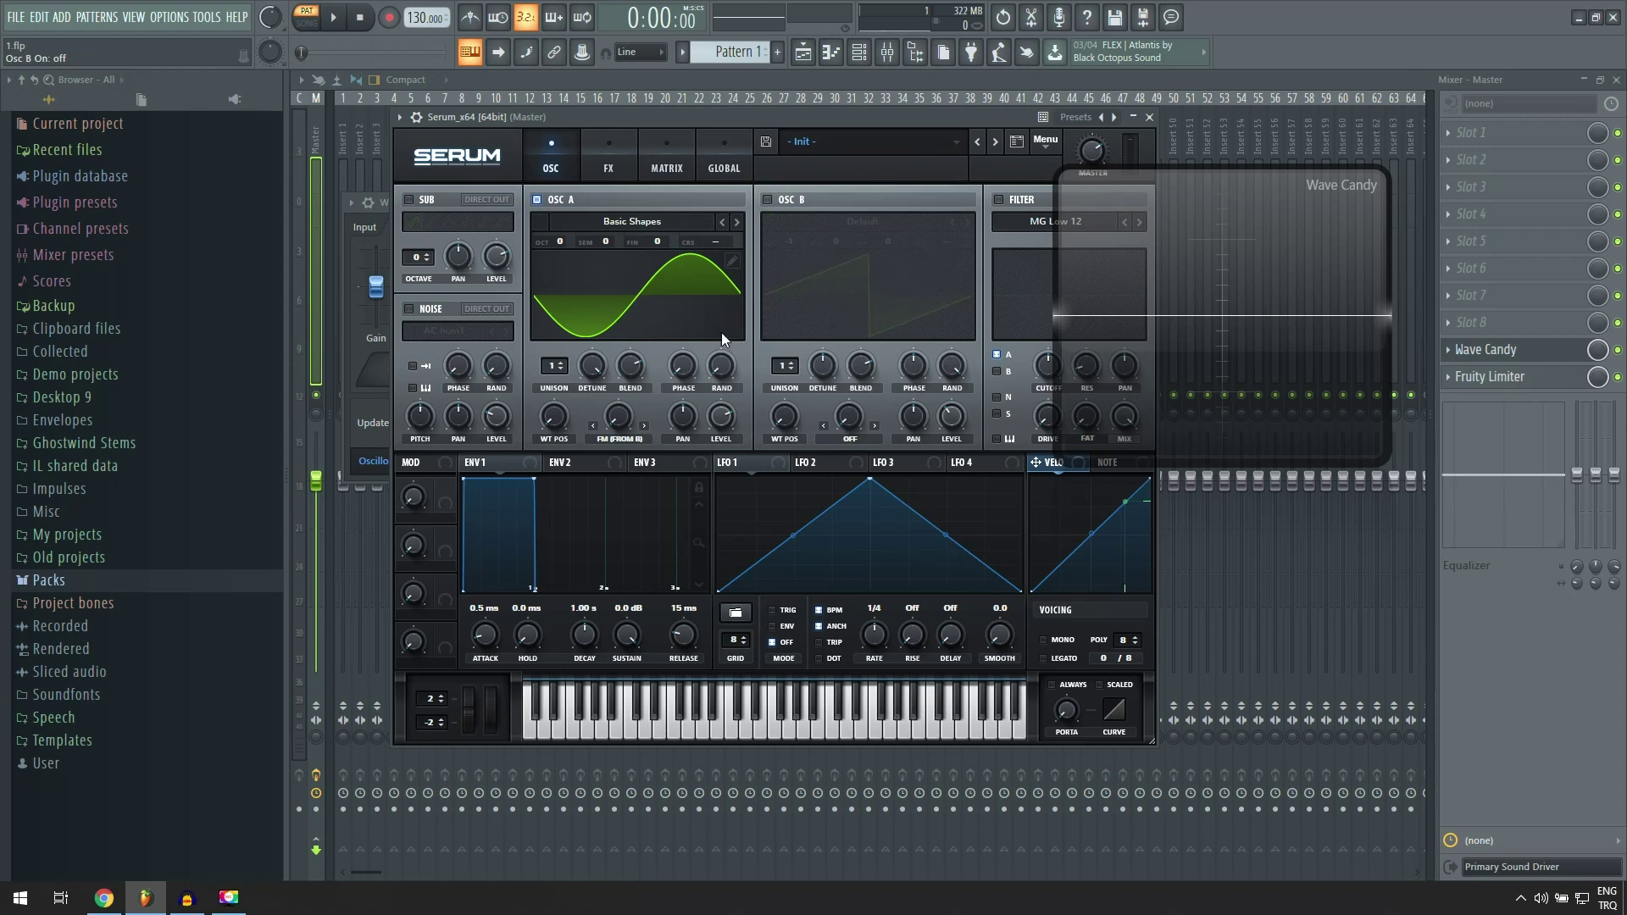
{"action": "left_click_drag", "start_coordinate": [766, 124], "coordinate": [692, 119]}
{"action": "left_click_drag", "start_coordinate": [1195, 291], "coordinate": [1243, 288]}
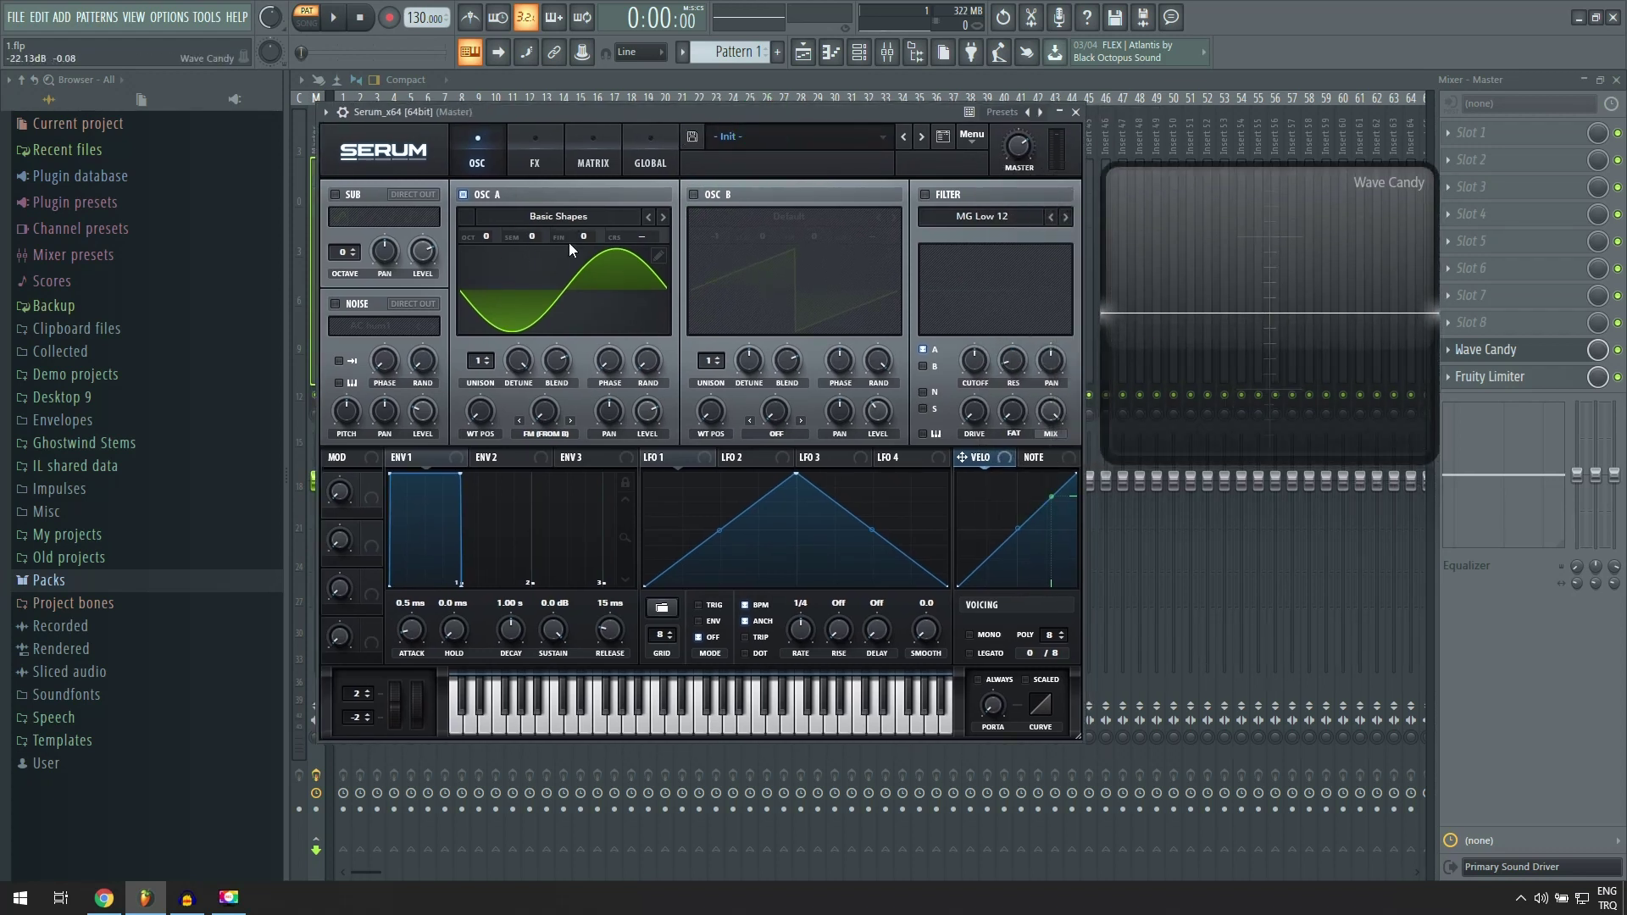
{"action": "key", "text": "e"}
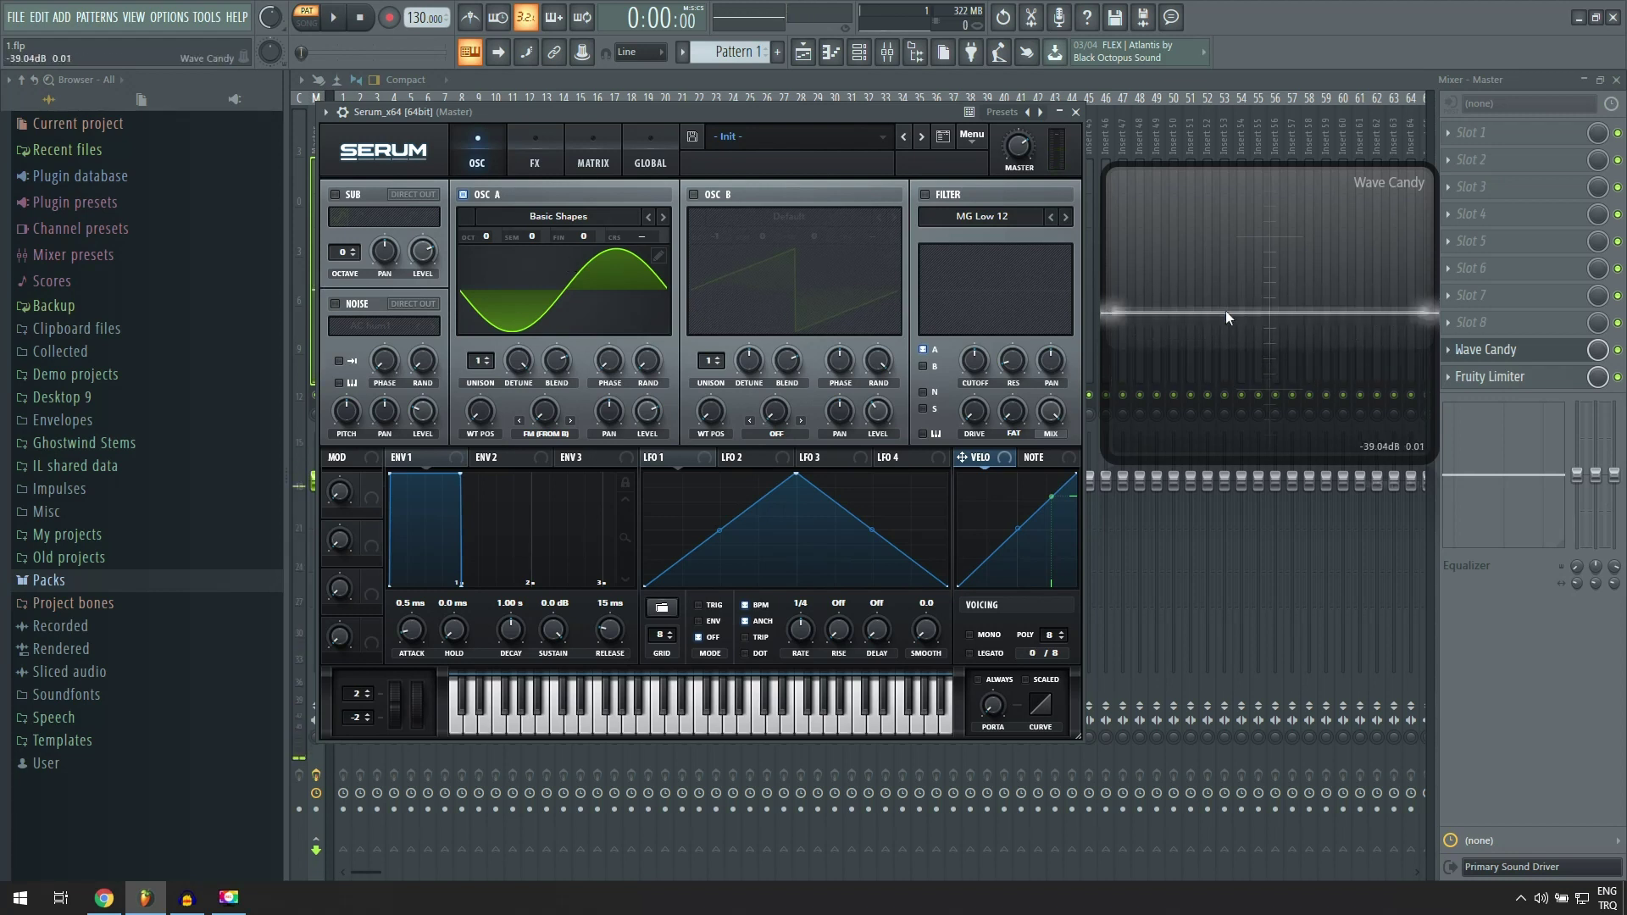
Resize and reposition the Wave Candy display so it sits clear of the Serum window, playing test notes.
{"action": "left_click_drag", "start_coordinate": [1430, 453], "coordinate": [1499, 504]}
{"action": "left_click_drag", "start_coordinate": [1306, 227], "coordinate": [1237, 222]}
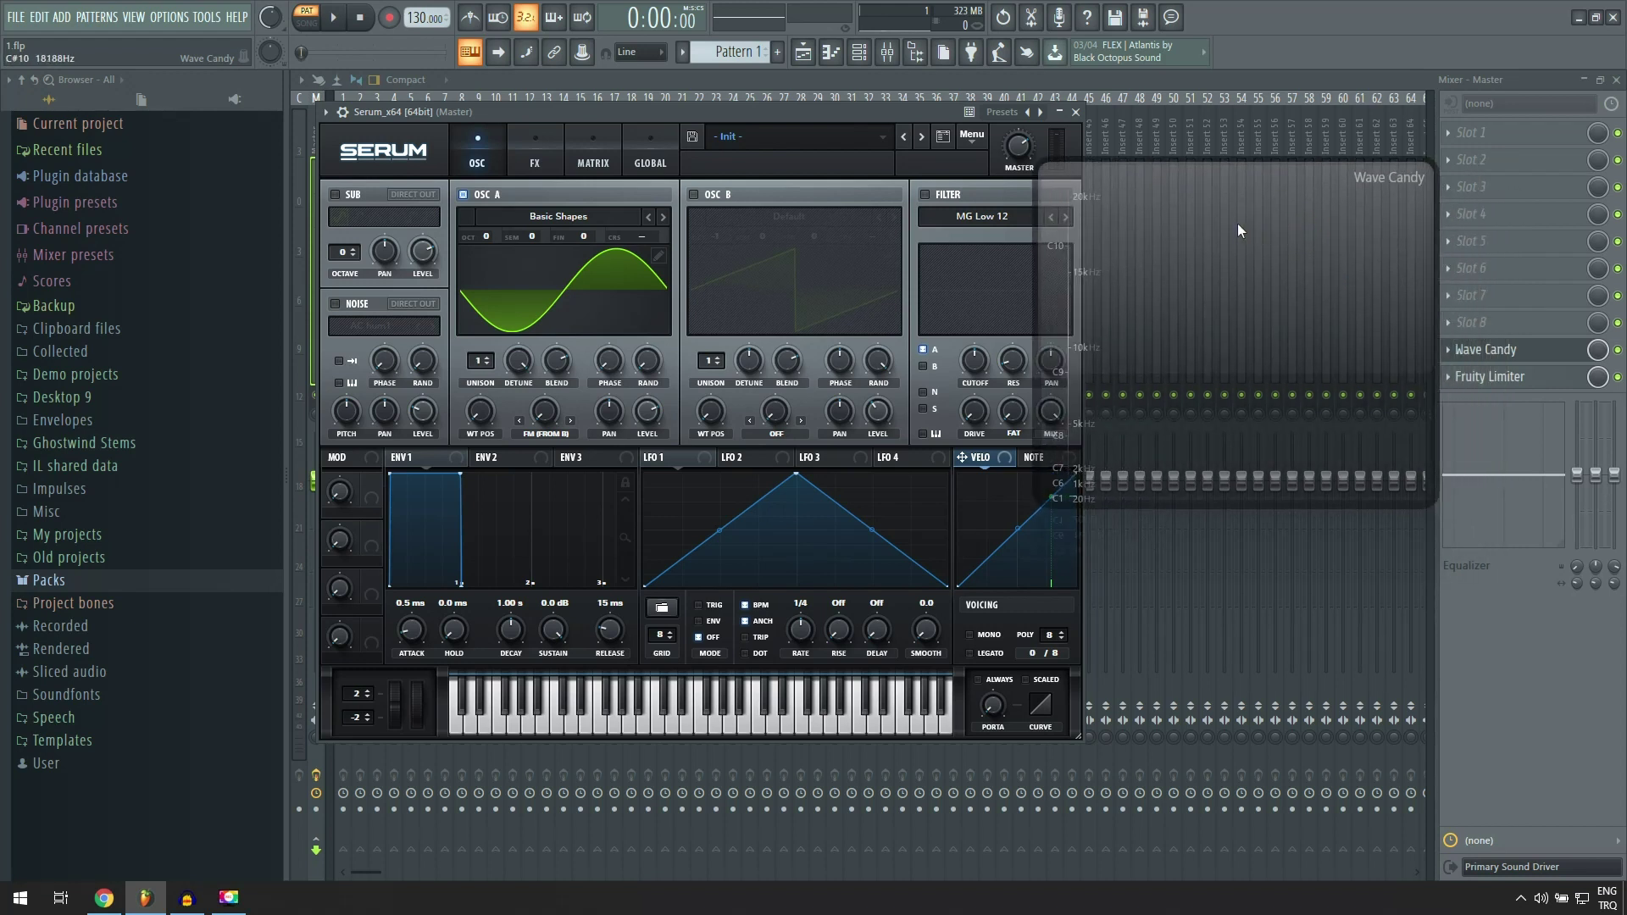
{"action": "key", "text": "e"}
{"action": "left_click", "coordinate": [778, 117]}
{"action": "key", "text": "e"}
{"action": "left_click_drag", "start_coordinate": [1218, 283], "coordinate": [1224, 282]}
{"action": "left_click_drag", "start_coordinate": [1253, 367], "coordinate": [1291, 355]}
{"action": "key", "text": "e"}
{"action": "left_click_drag", "start_coordinate": [1474, 485], "coordinate": [1366, 391]}
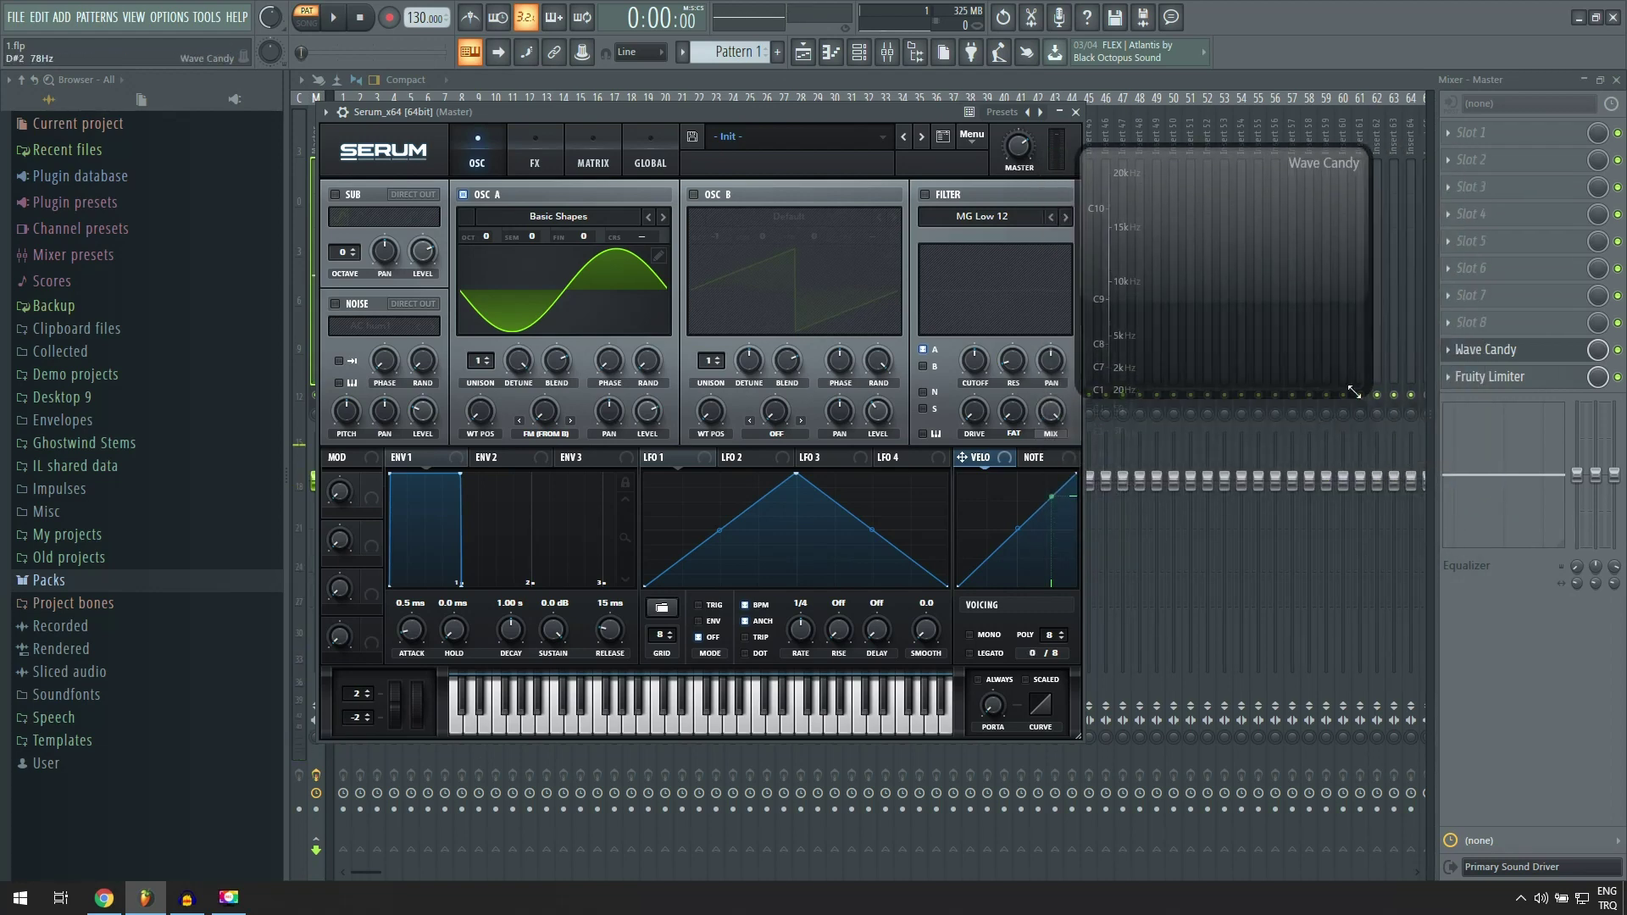
Switch Wave Candy back to the Oscilloscope view and reopen Serum to play a test note.
{"action": "left_click", "coordinate": [1497, 361]}
{"action": "left_click", "coordinate": [387, 461]}
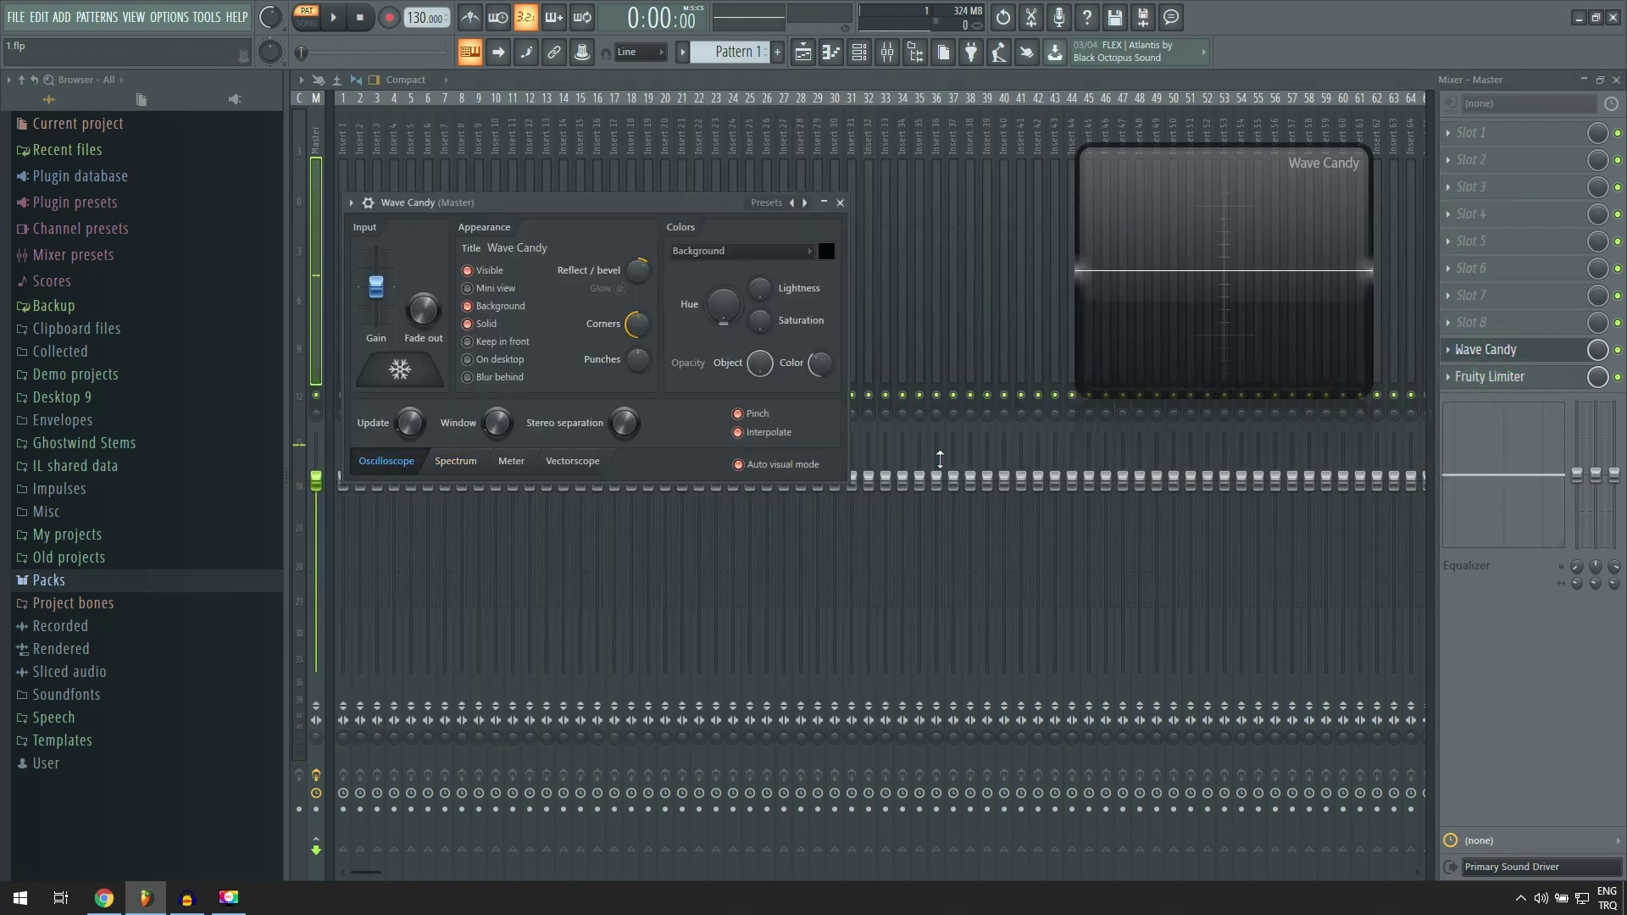
{"action": "left_click", "coordinate": [859, 51]}
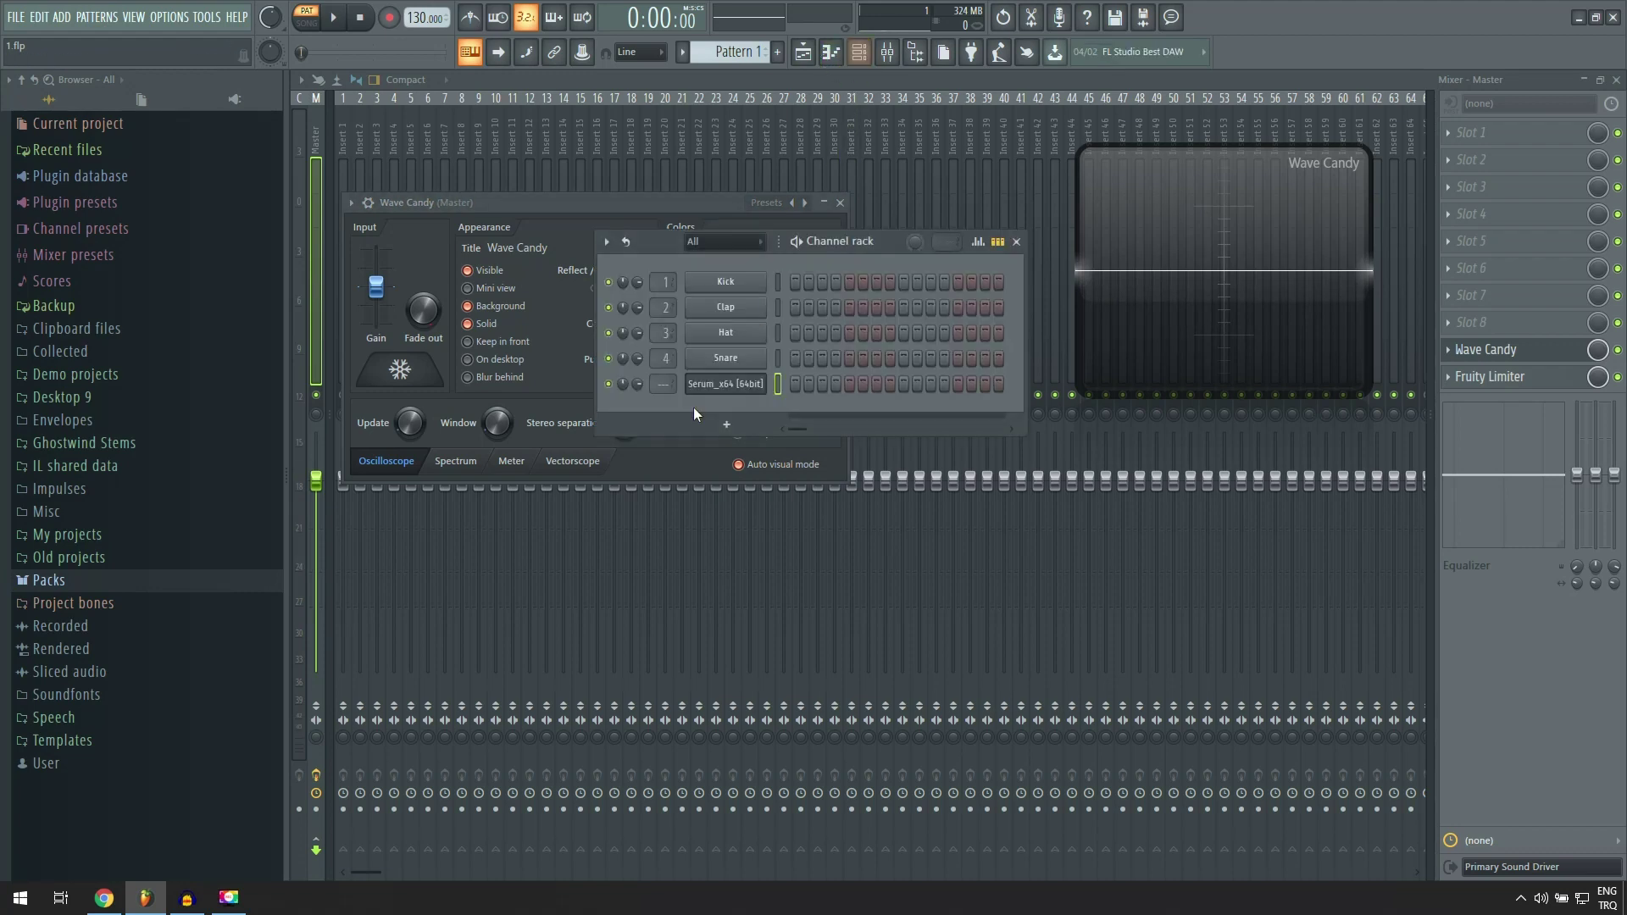
{"action": "left_click", "coordinate": [720, 394]}
{"action": "key", "text": "c"}
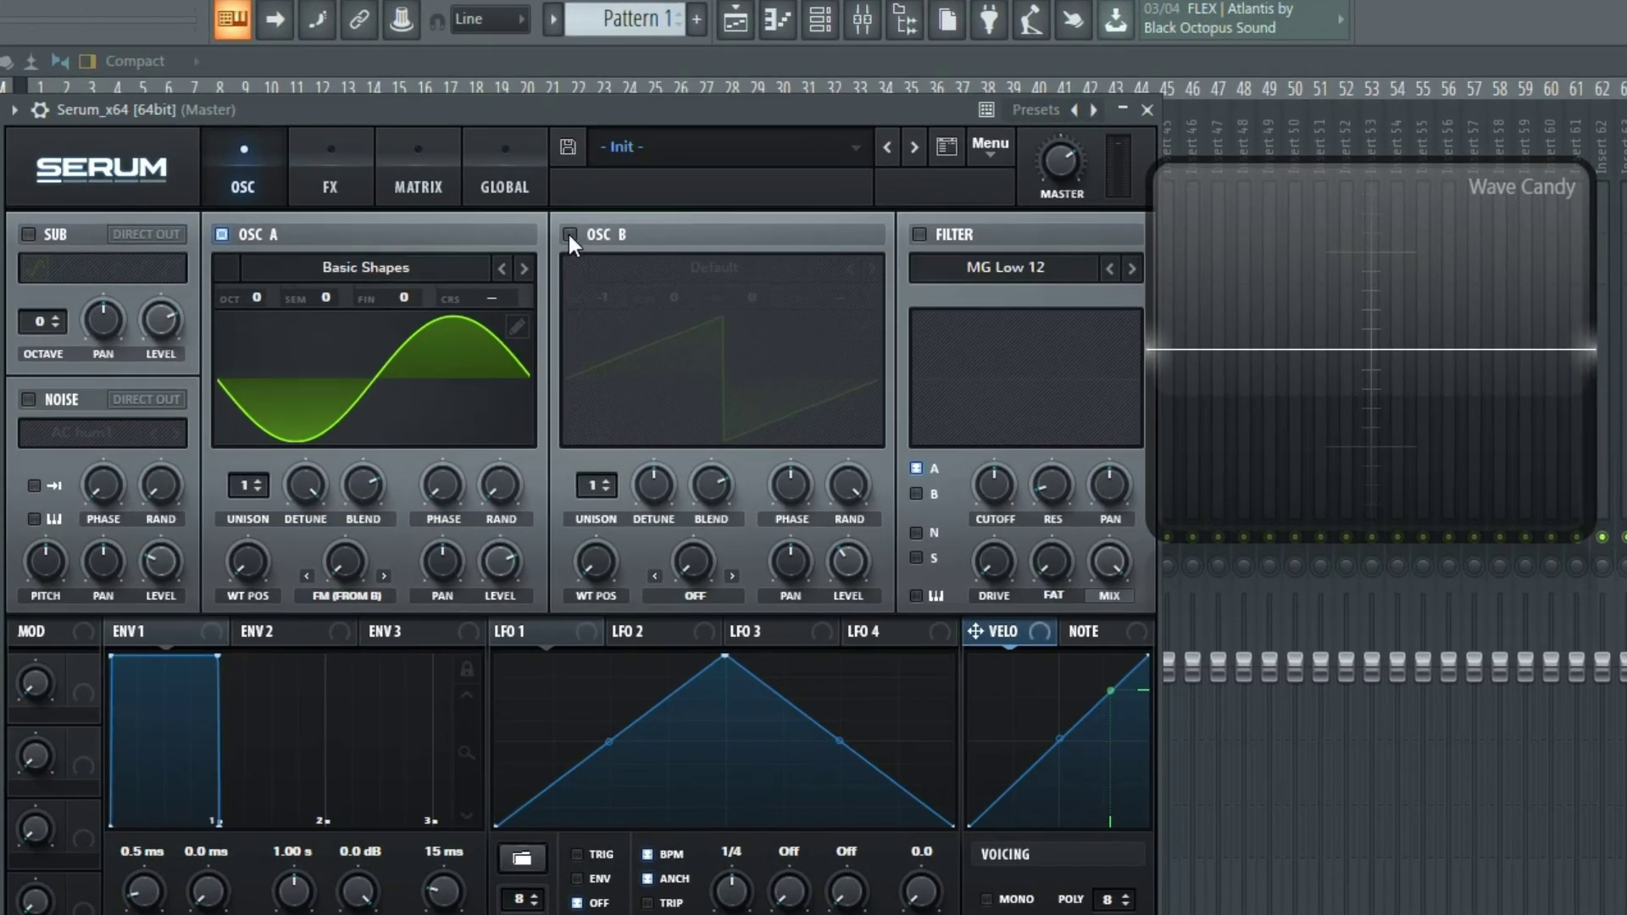
Turn oscillator B back on and look through oscillator A's warp modes, keeping FM (From B).
{"action": "left_click", "coordinate": [594, 227]}
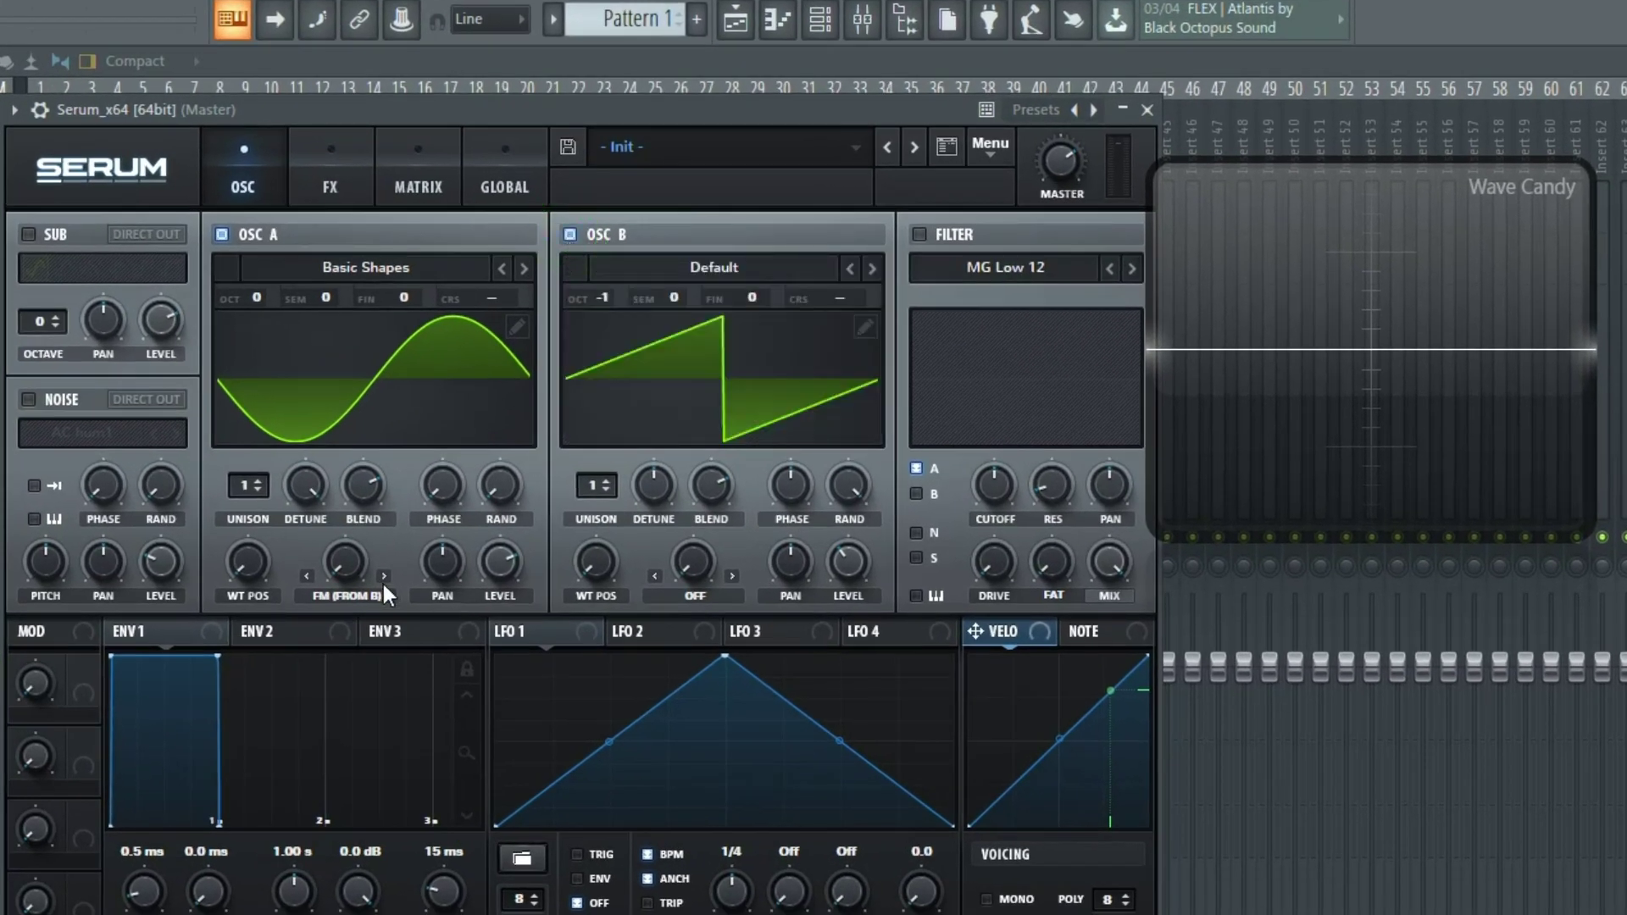
{"action": "left_click", "coordinate": [334, 596]}
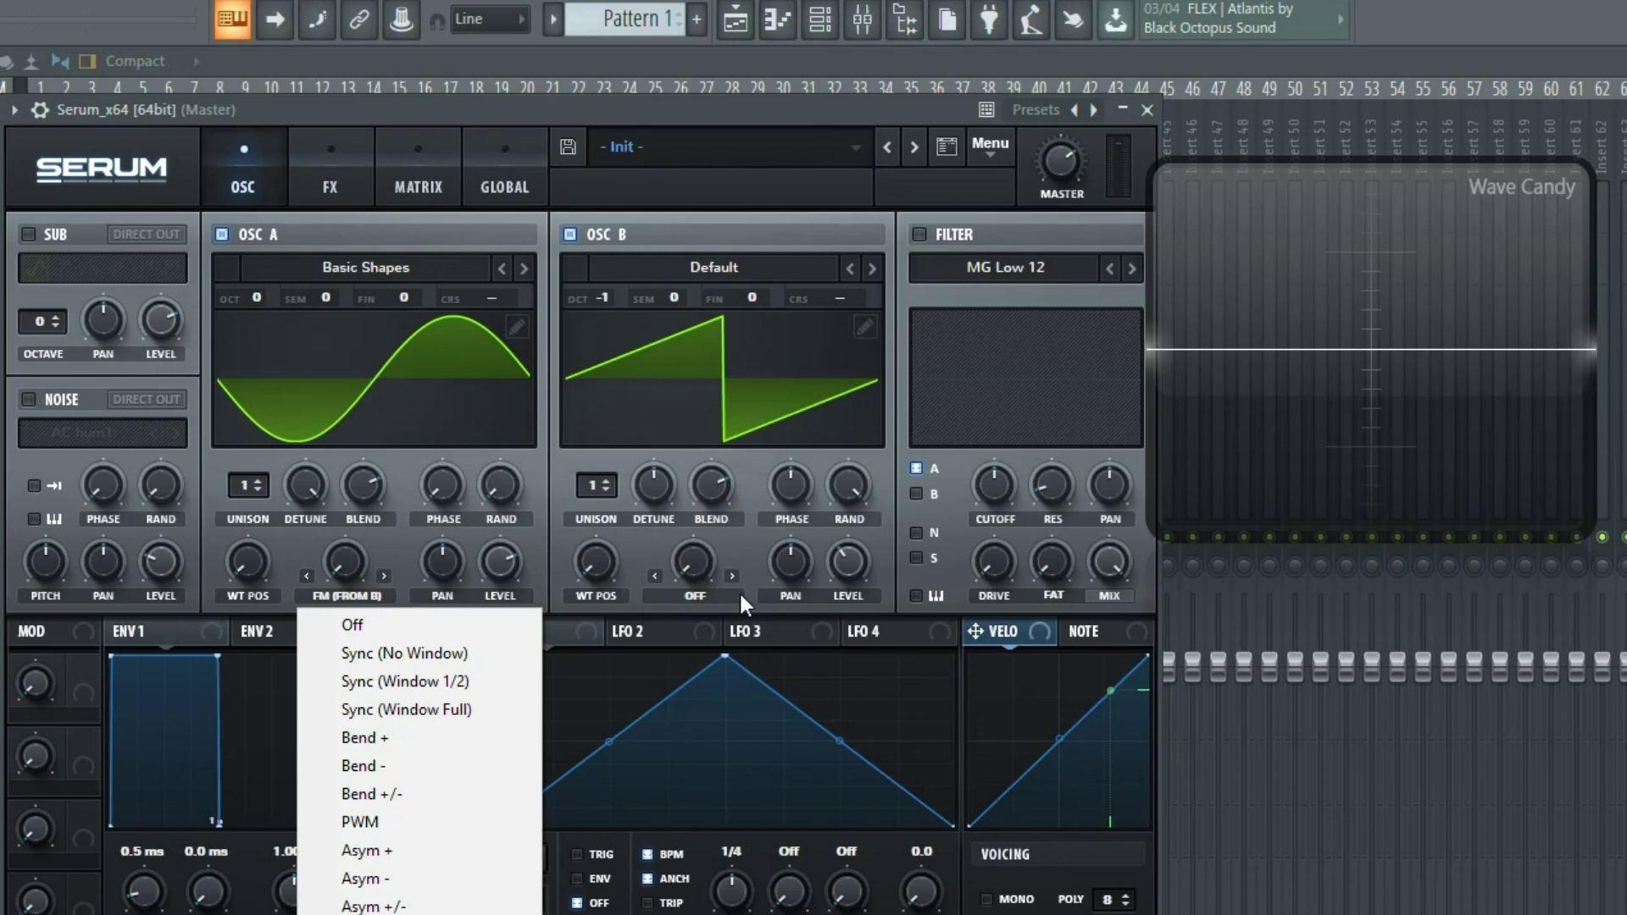
{"action": "key", "text": "Escape"}
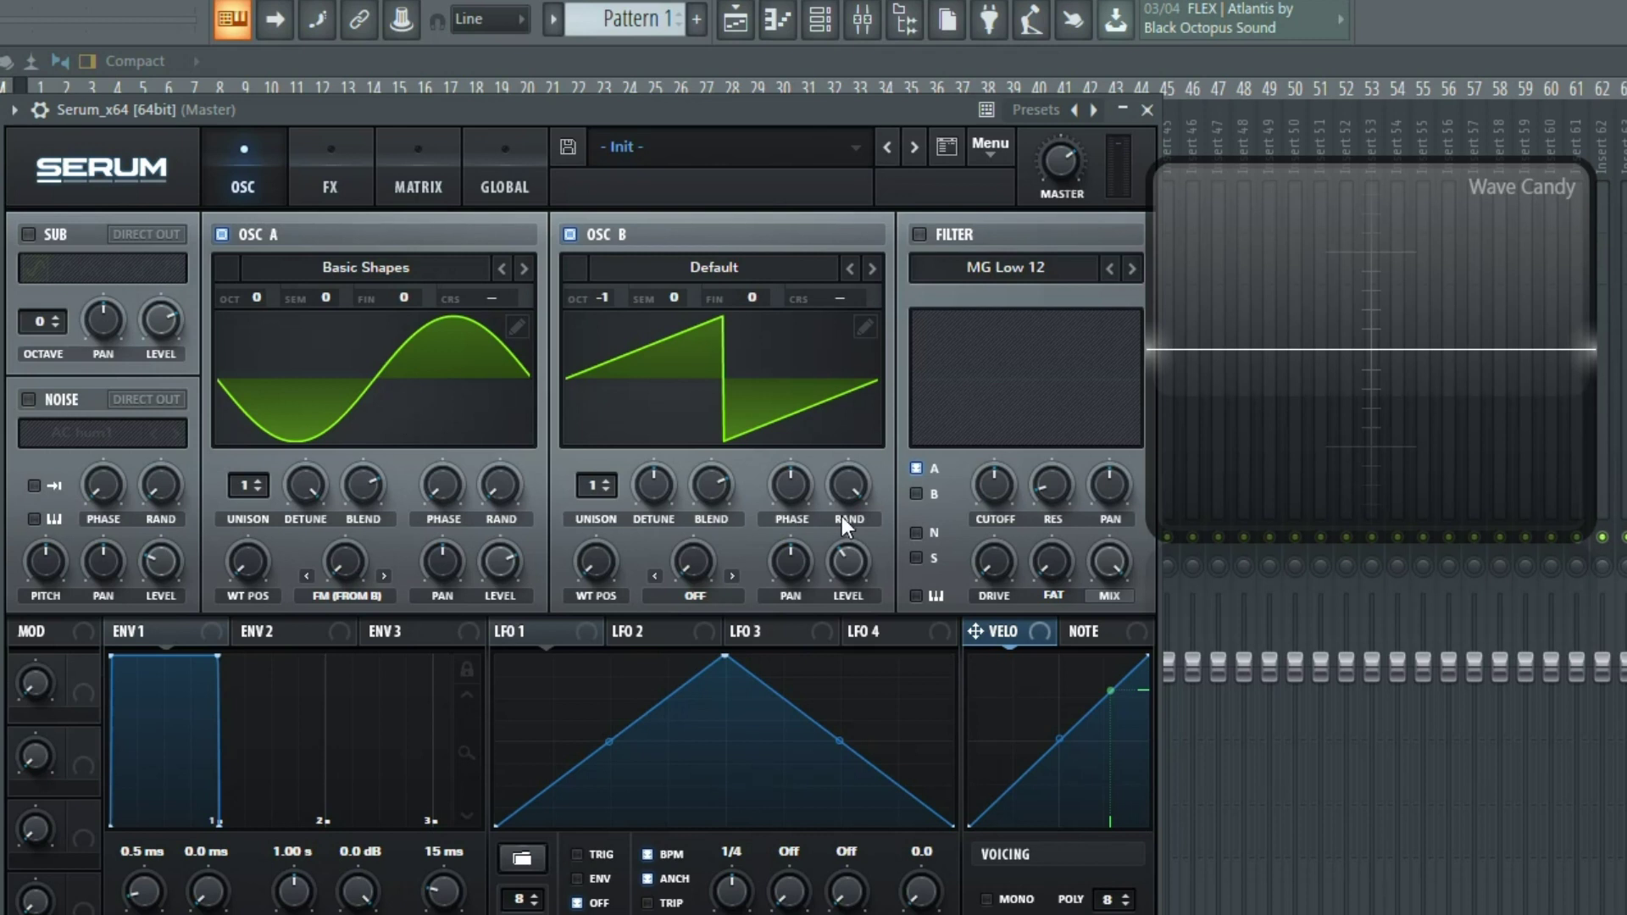
Turn oscillator B's level all the way down and raise oscillator A's FM (From B) amount.
{"action": "left_click_drag", "start_coordinate": [852, 568], "coordinate": [858, 583]}
{"action": "key", "text": "z"}
{"action": "left_click_drag", "start_coordinate": [346, 567], "coordinate": [354, 505]}
Reset oscillator B's octave to 0 and play test notes while adjusting oscillator A's FM (From B) amount.
{"action": "double_click", "coordinate": [605, 297]}
{"action": "key", "text": "z"}
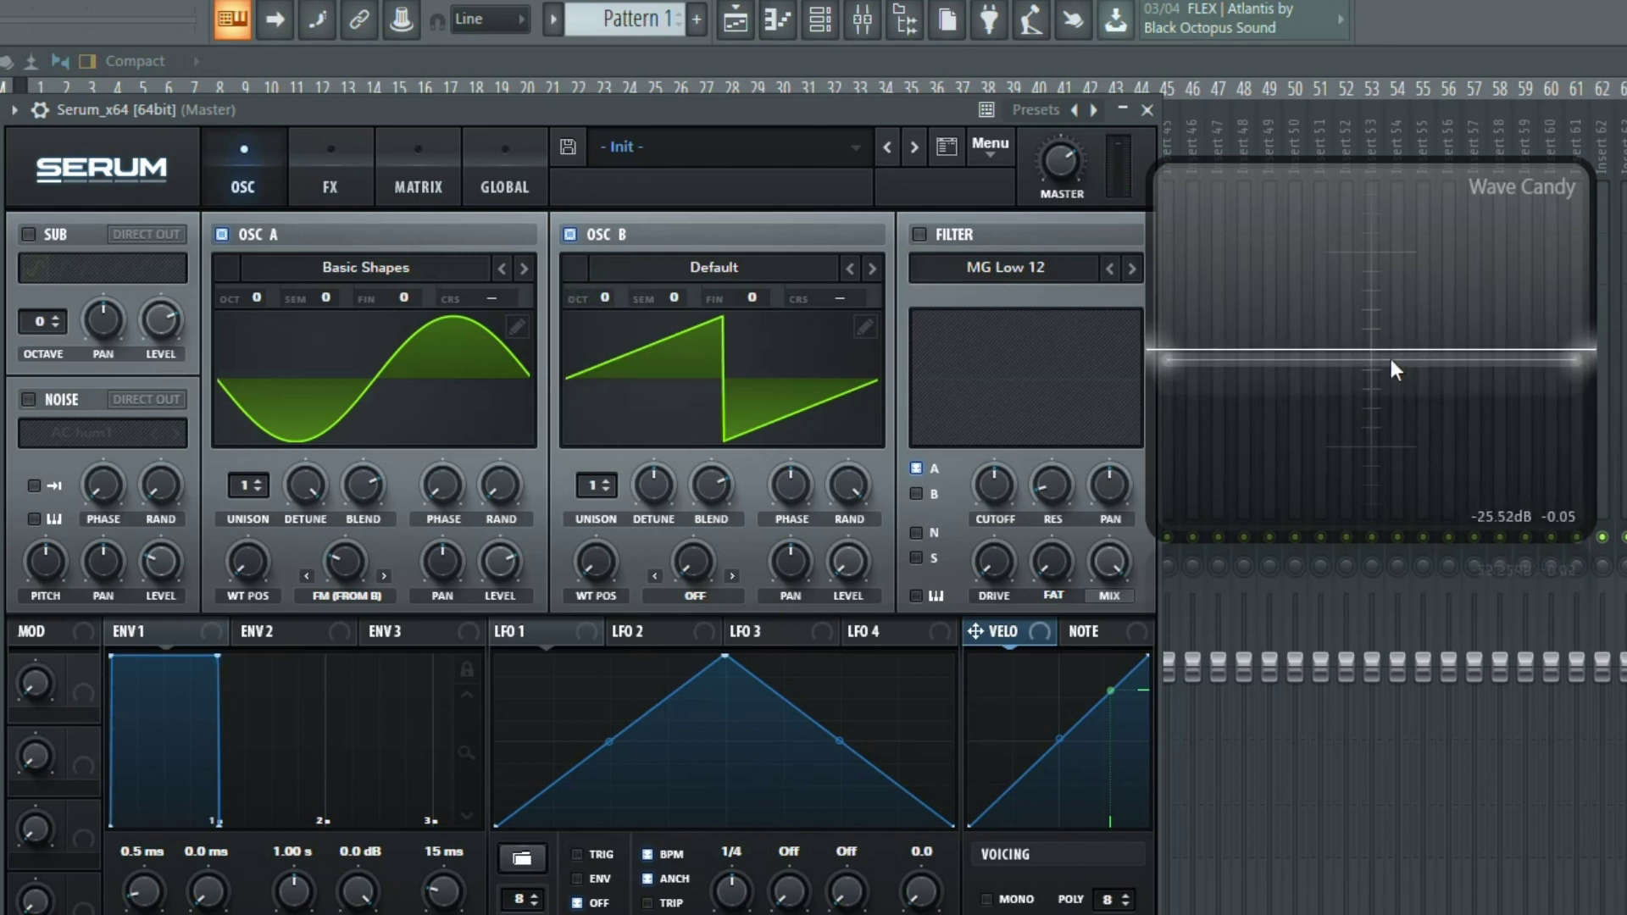
{"action": "key", "text": "z"}
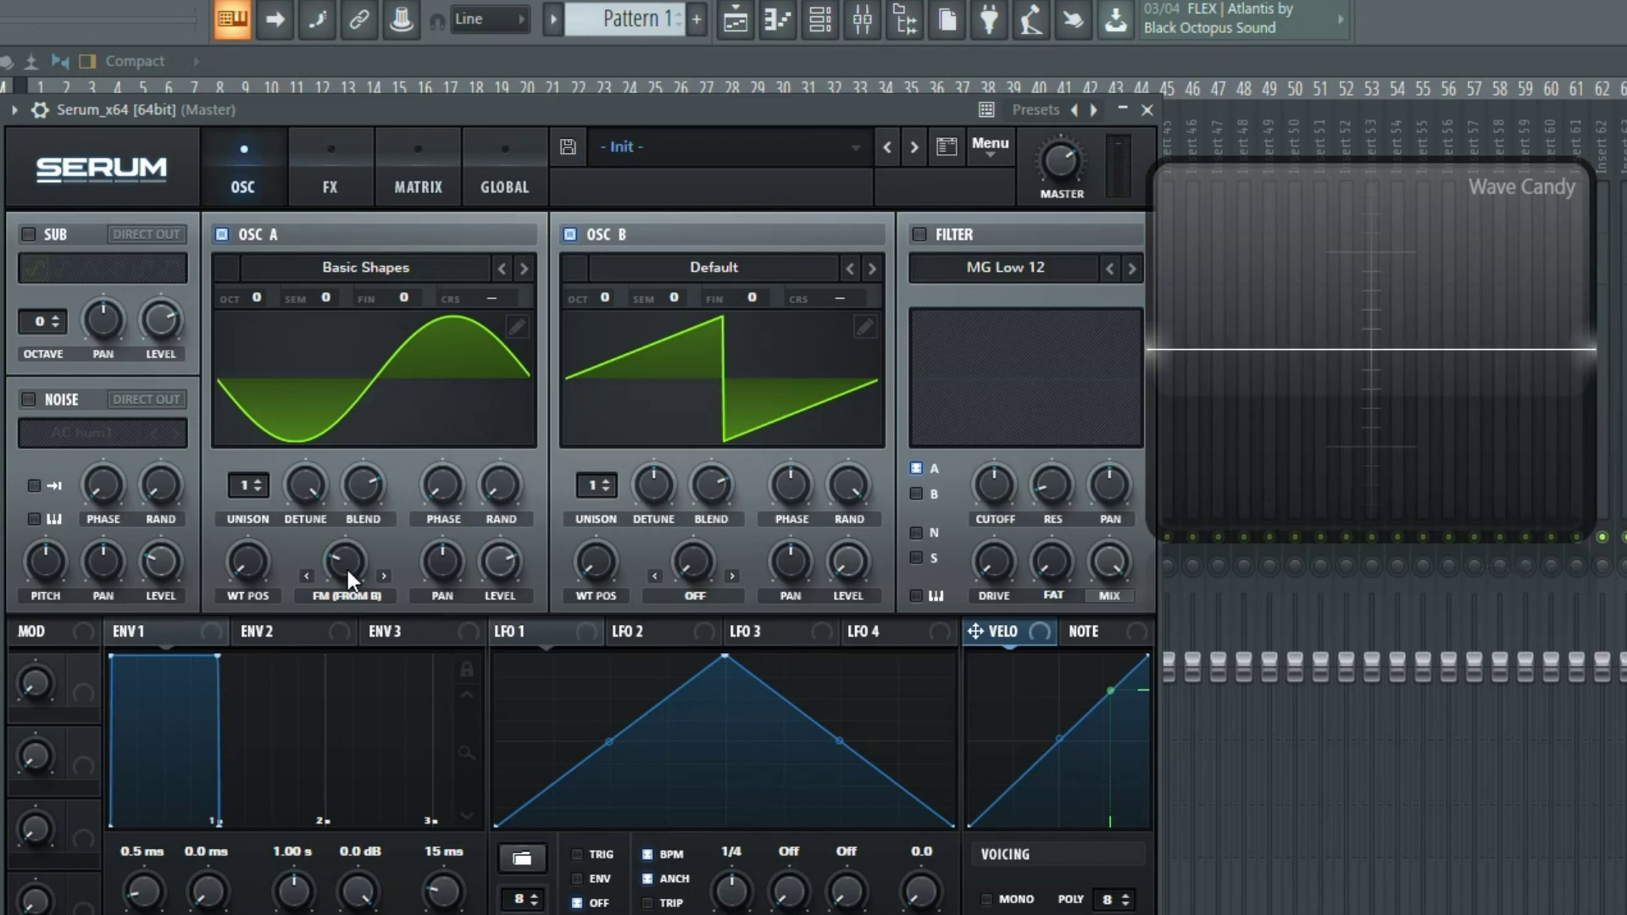
{"action": "key", "text": "z"}
{"action": "mouse_move", "coordinate": [347, 571]}
{"action": "left_mouse_down"}
{"action": "mouse_move", "coordinate": [349, 414]}
{"action": "mouse_move", "coordinate": [358, 542]}
{"action": "left_mouse_up"}
Load the digital Dist Bass Dropper wavetable into oscillator B.
{"action": "left_click", "coordinate": [754, 276]}
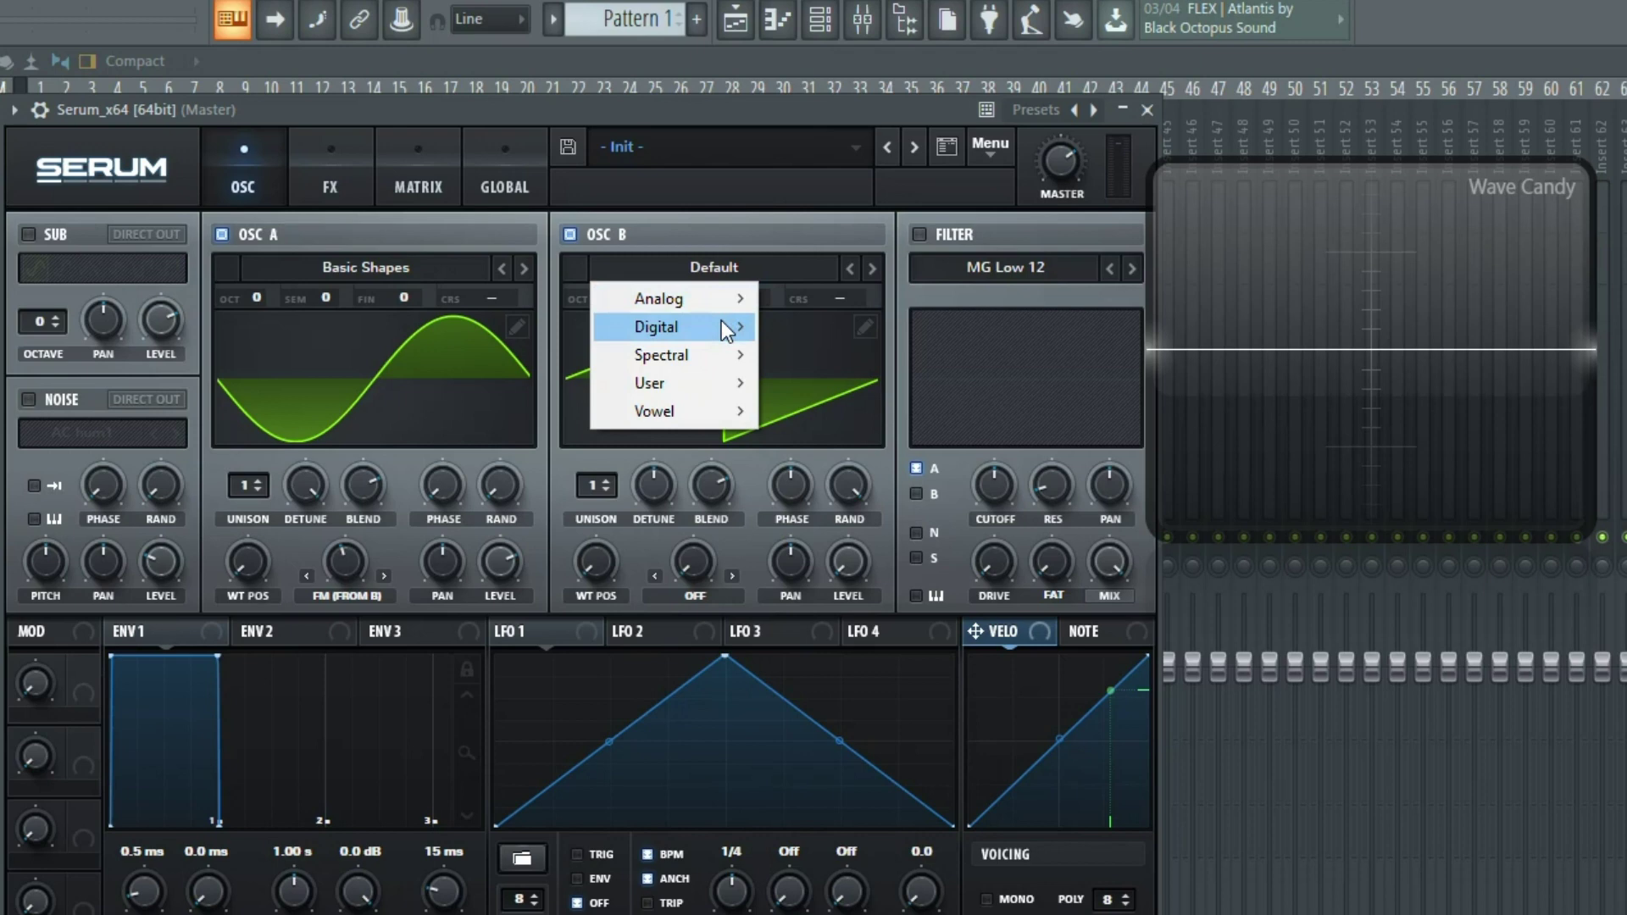
{"action": "mouse_move", "coordinate": [728, 326]}
{"action": "left_click", "coordinate": [863, 491]}
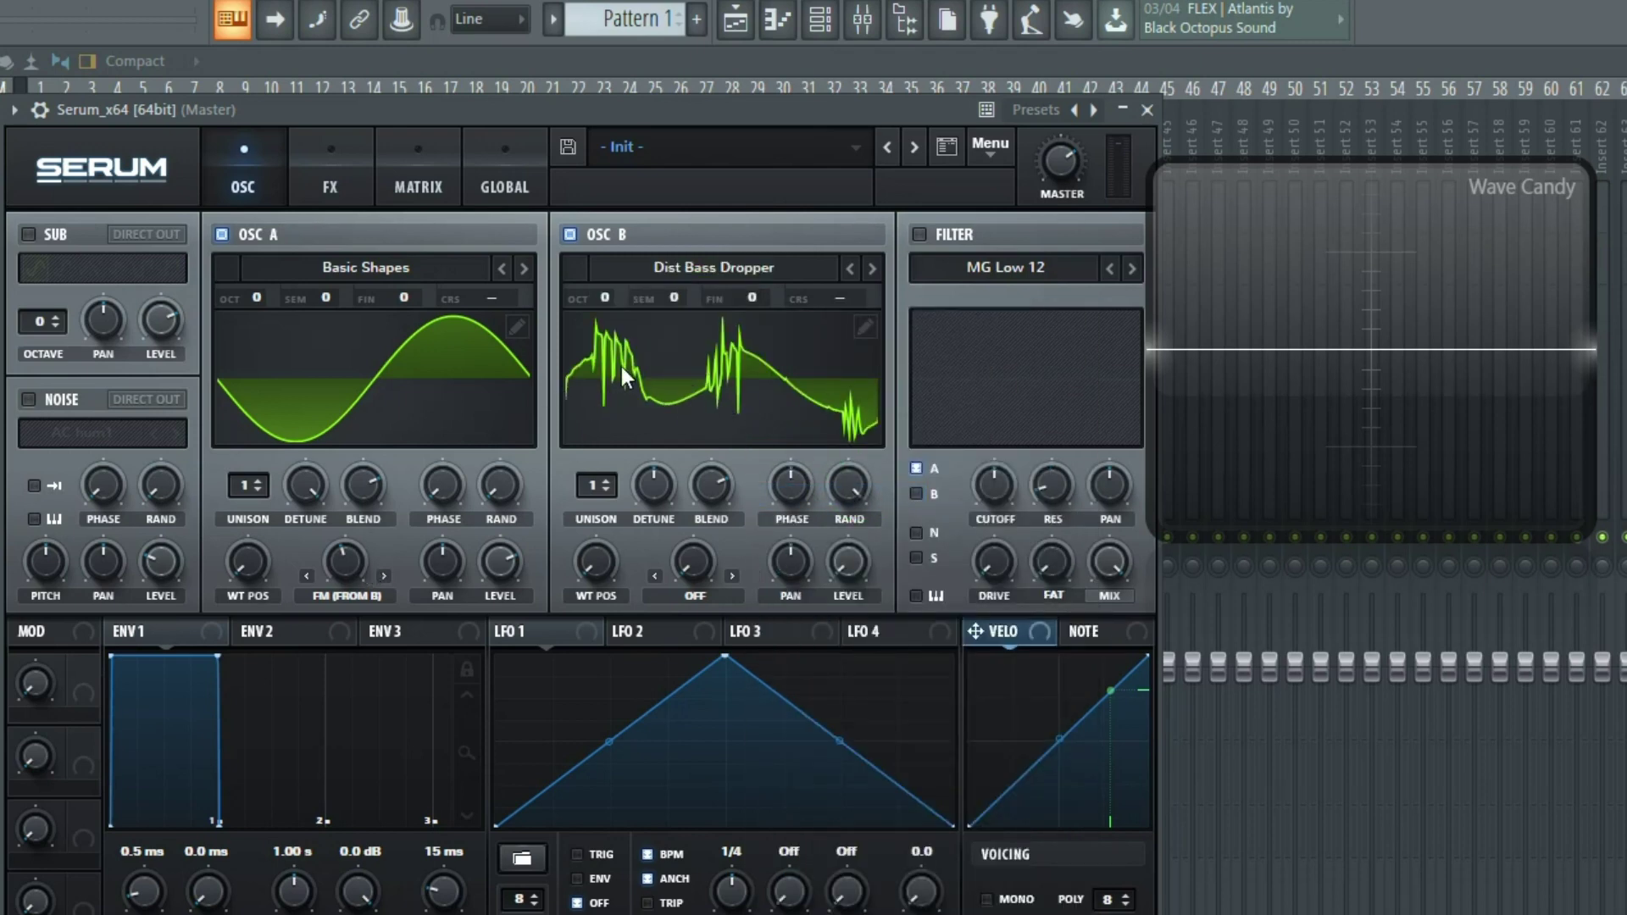
Raise oscillator A's FM (From B) amount while playing a test note, and show its wavetable in 3D.
{"action": "mouse_move", "coordinate": [341, 582]}
{"action": "left_mouse_down"}
{"action": "mouse_move", "coordinate": [338, 605]}
{"action": "mouse_move", "coordinate": [336, 574]}
{"action": "left_mouse_up"}
{"action": "key", "text": "z"}
{"action": "left_click_drag", "start_coordinate": [354, 664], "coordinate": [344, 547]}
{"action": "left_click", "coordinate": [380, 400]}
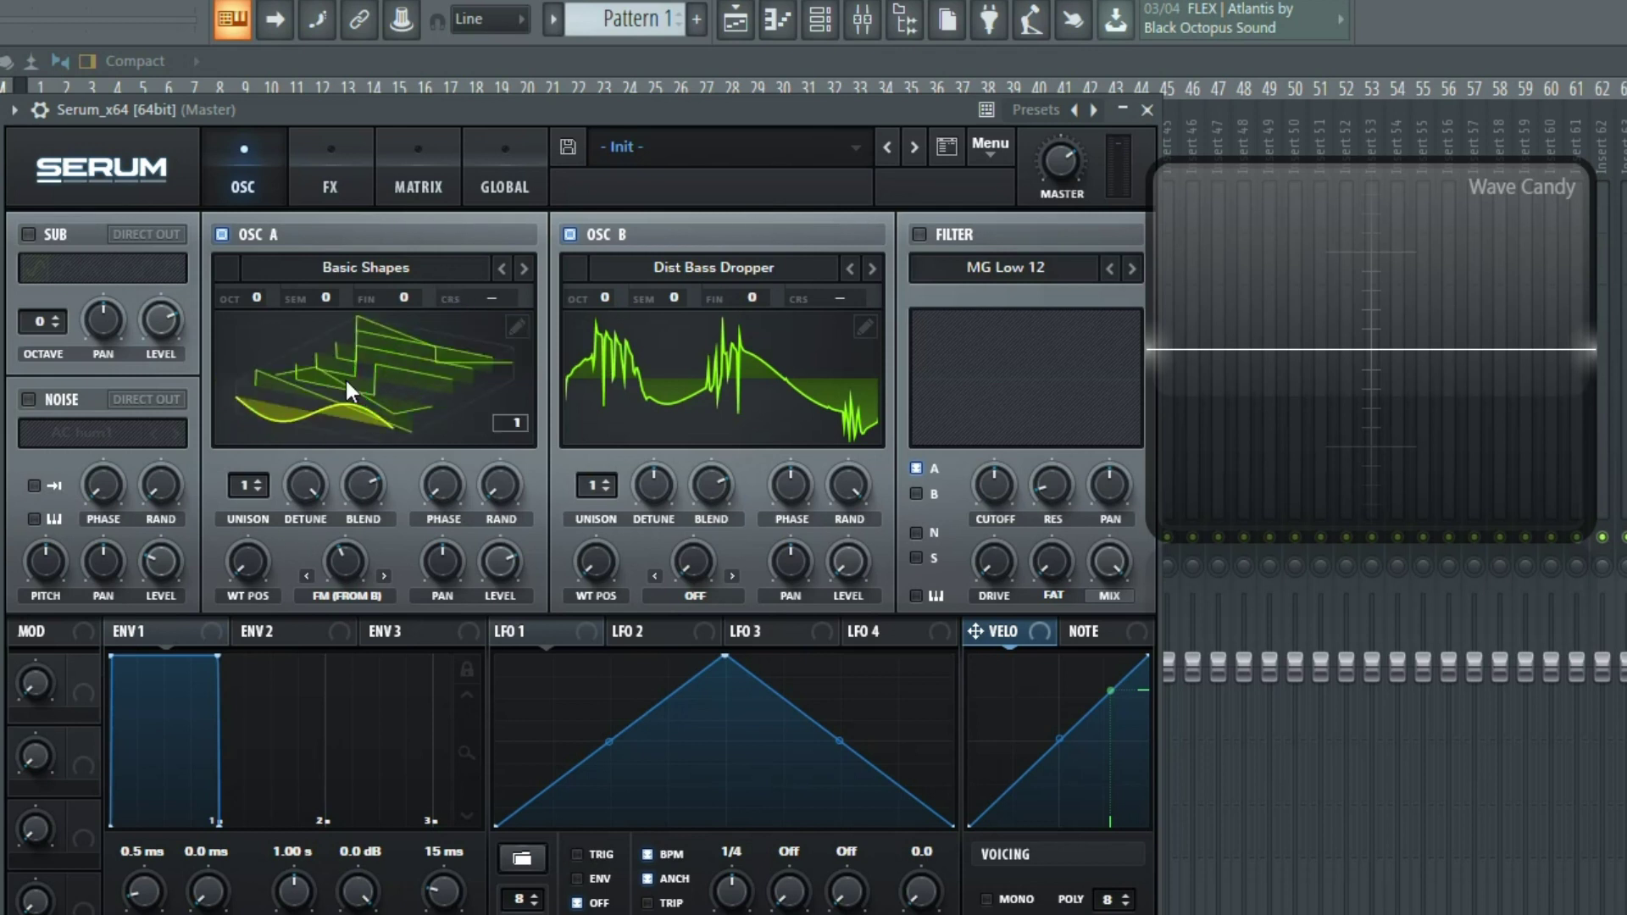
Show oscillator A's wavetable in 2D and advance its wavetable position to the saw shape.
{"action": "left_click", "coordinate": [346, 383]}
{"action": "left_click", "coordinate": [253, 558]}
{"action": "mouse_move", "coordinate": [256, 541]}
{"action": "left_mouse_down"}
{"action": "mouse_move", "coordinate": [258, 515]}
{"action": "mouse_move", "coordinate": [257, 560]}
{"action": "left_mouse_up"}
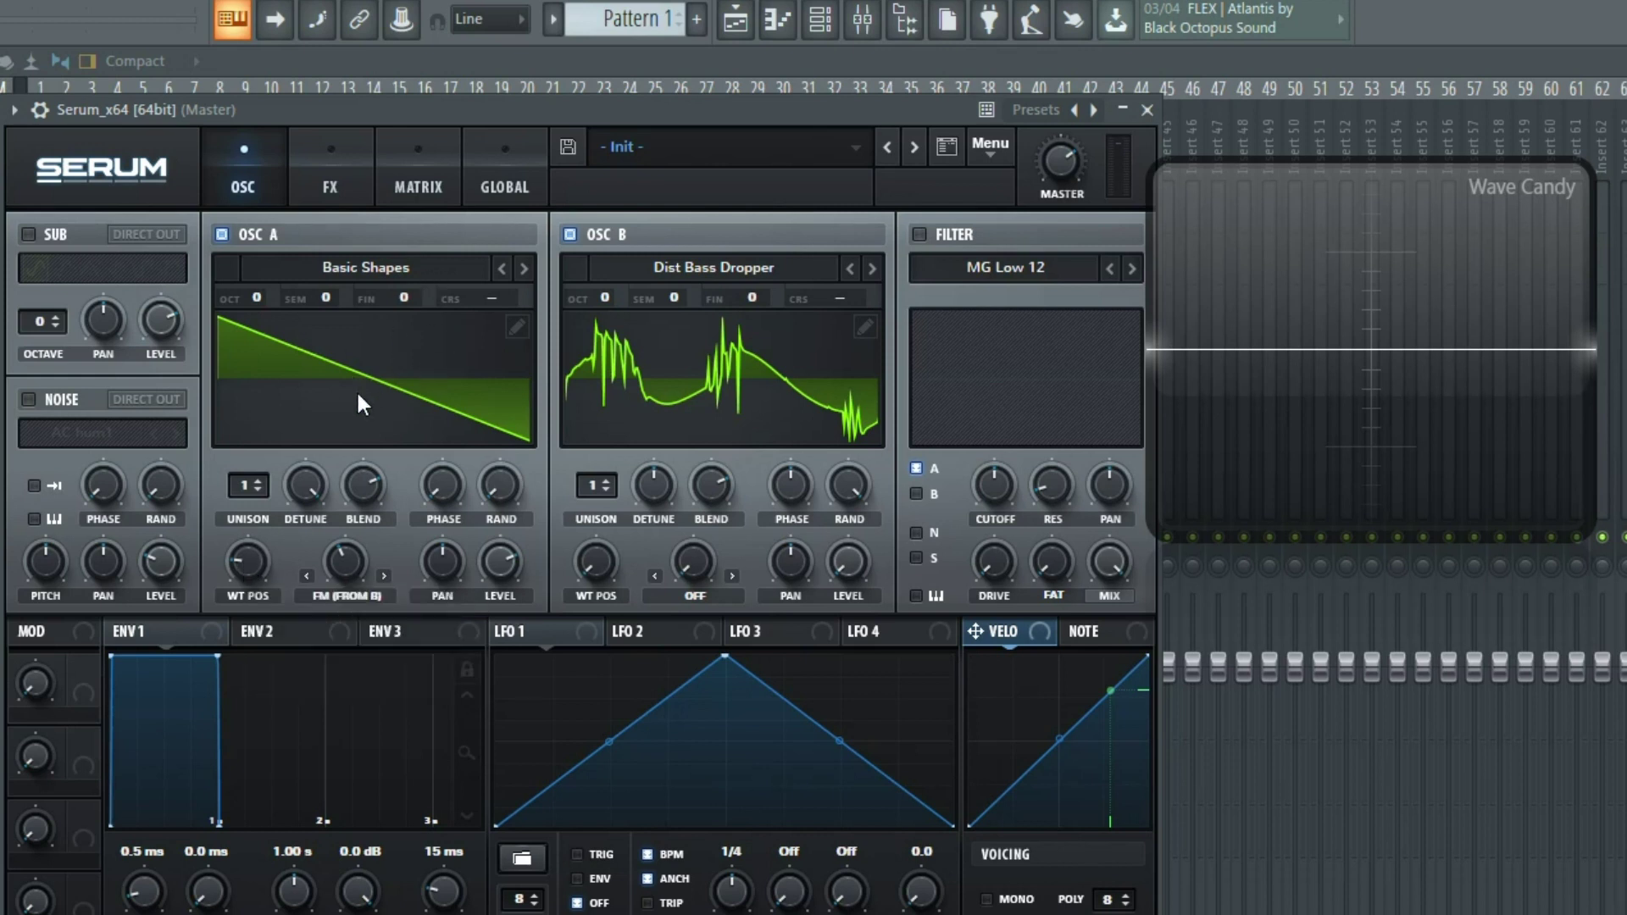
Lower oscillator A's octave to -1, playing a test note before and after the change.
{"action": "key", "text": "z"}
{"action": "left_click_drag", "start_coordinate": [261, 300], "coordinate": [256, 333]}
{"action": "key", "text": "z"}
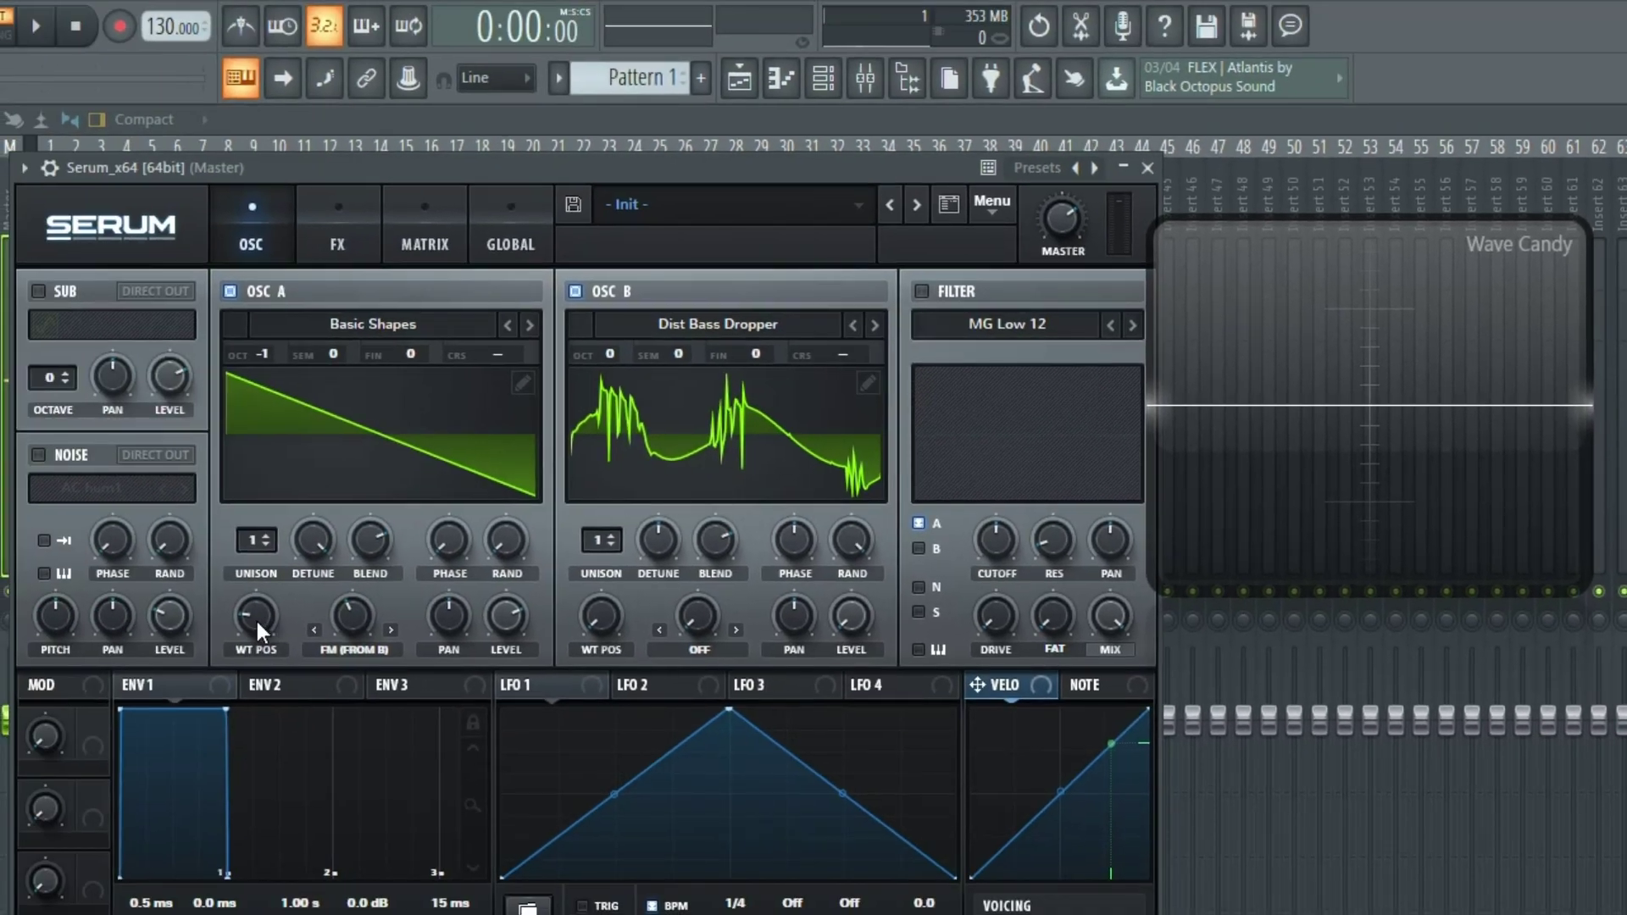
Sweep oscillator A's wavetable position through the triangle, square and pulse shapes and back to the sine while playing test notes.
{"action": "mouse_move", "coordinate": [256, 618]}
{"action": "left_click_drag", "start_coordinate": [253, 606], "coordinate": [255, 583]}
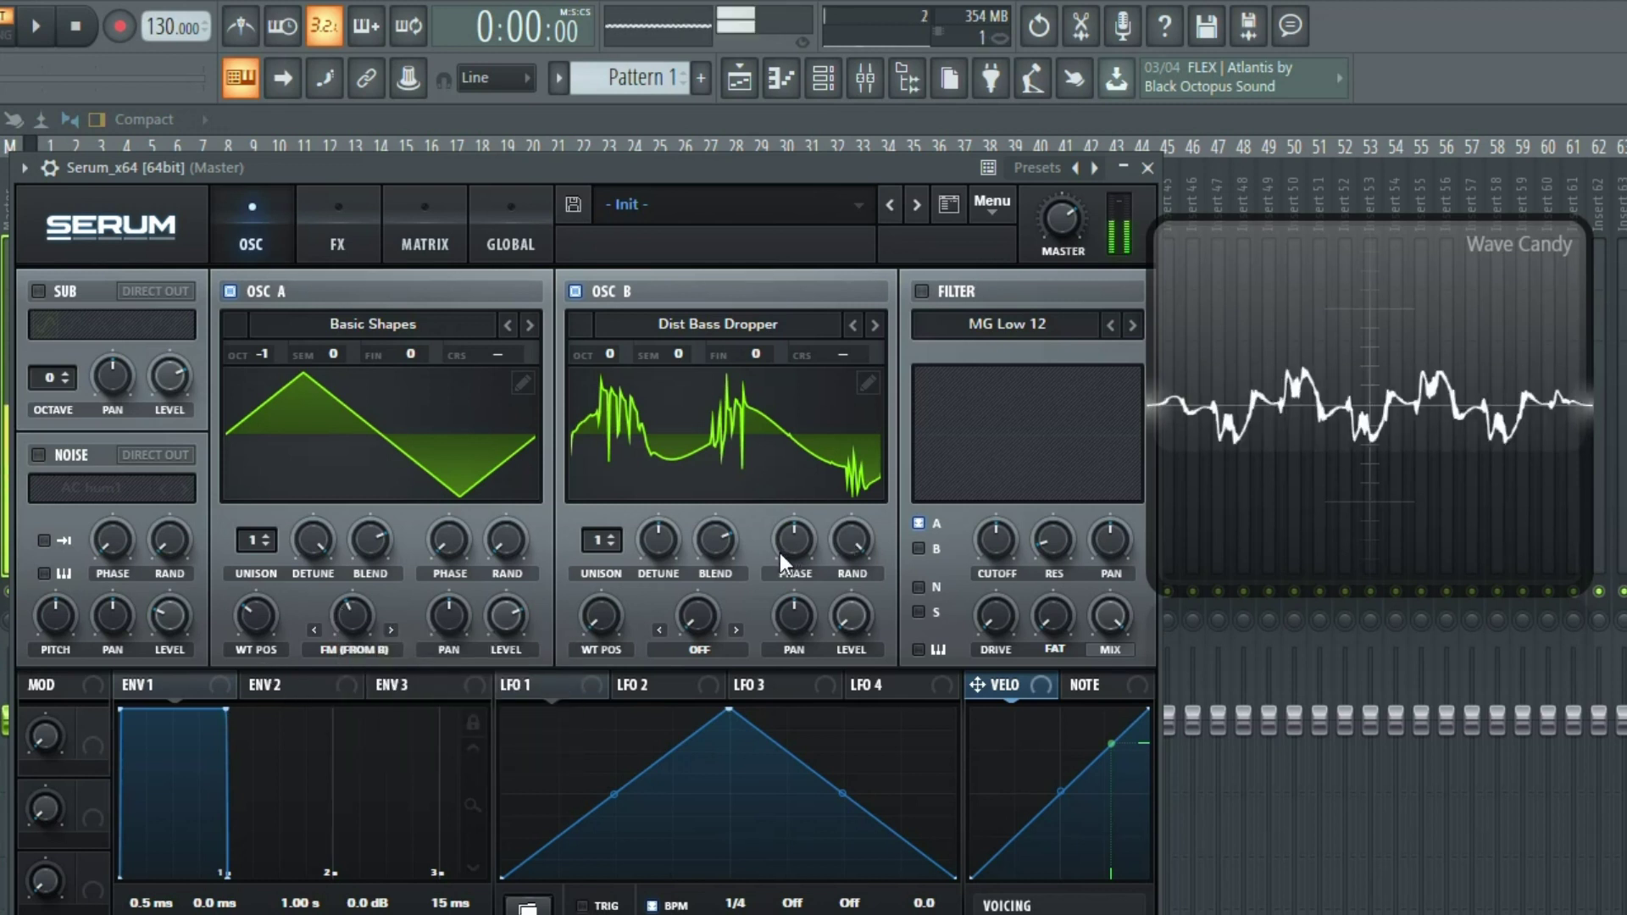
{"action": "left_click_drag", "start_coordinate": [265, 627], "coordinate": [272, 596]}
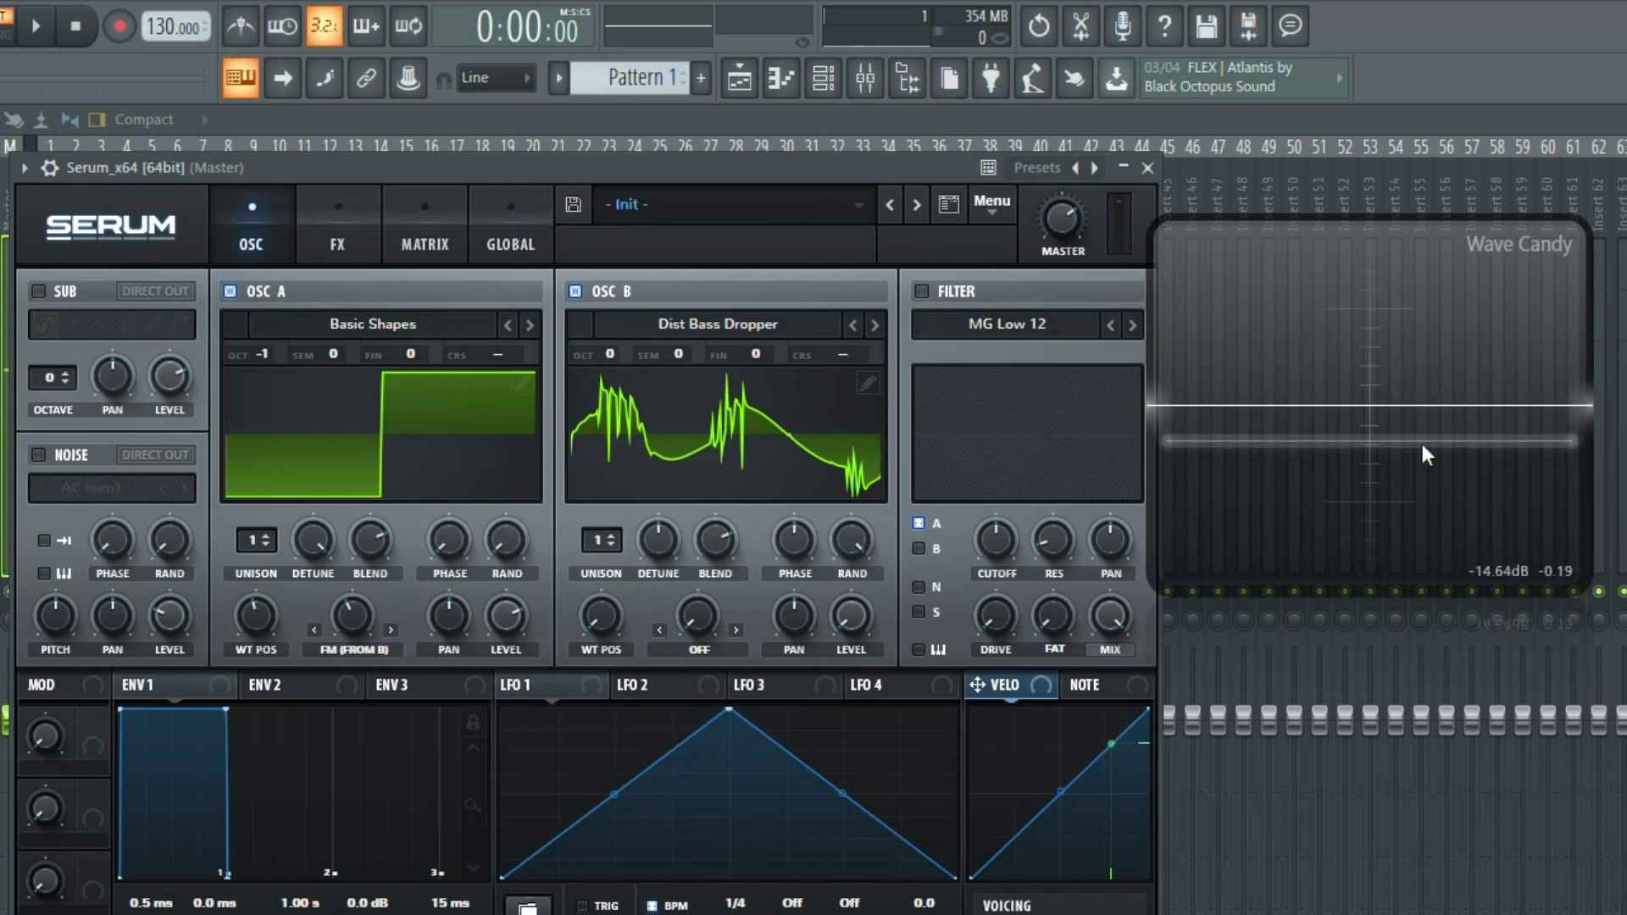
{"action": "left_click_drag", "start_coordinate": [265, 617], "coordinate": [332, 622]}
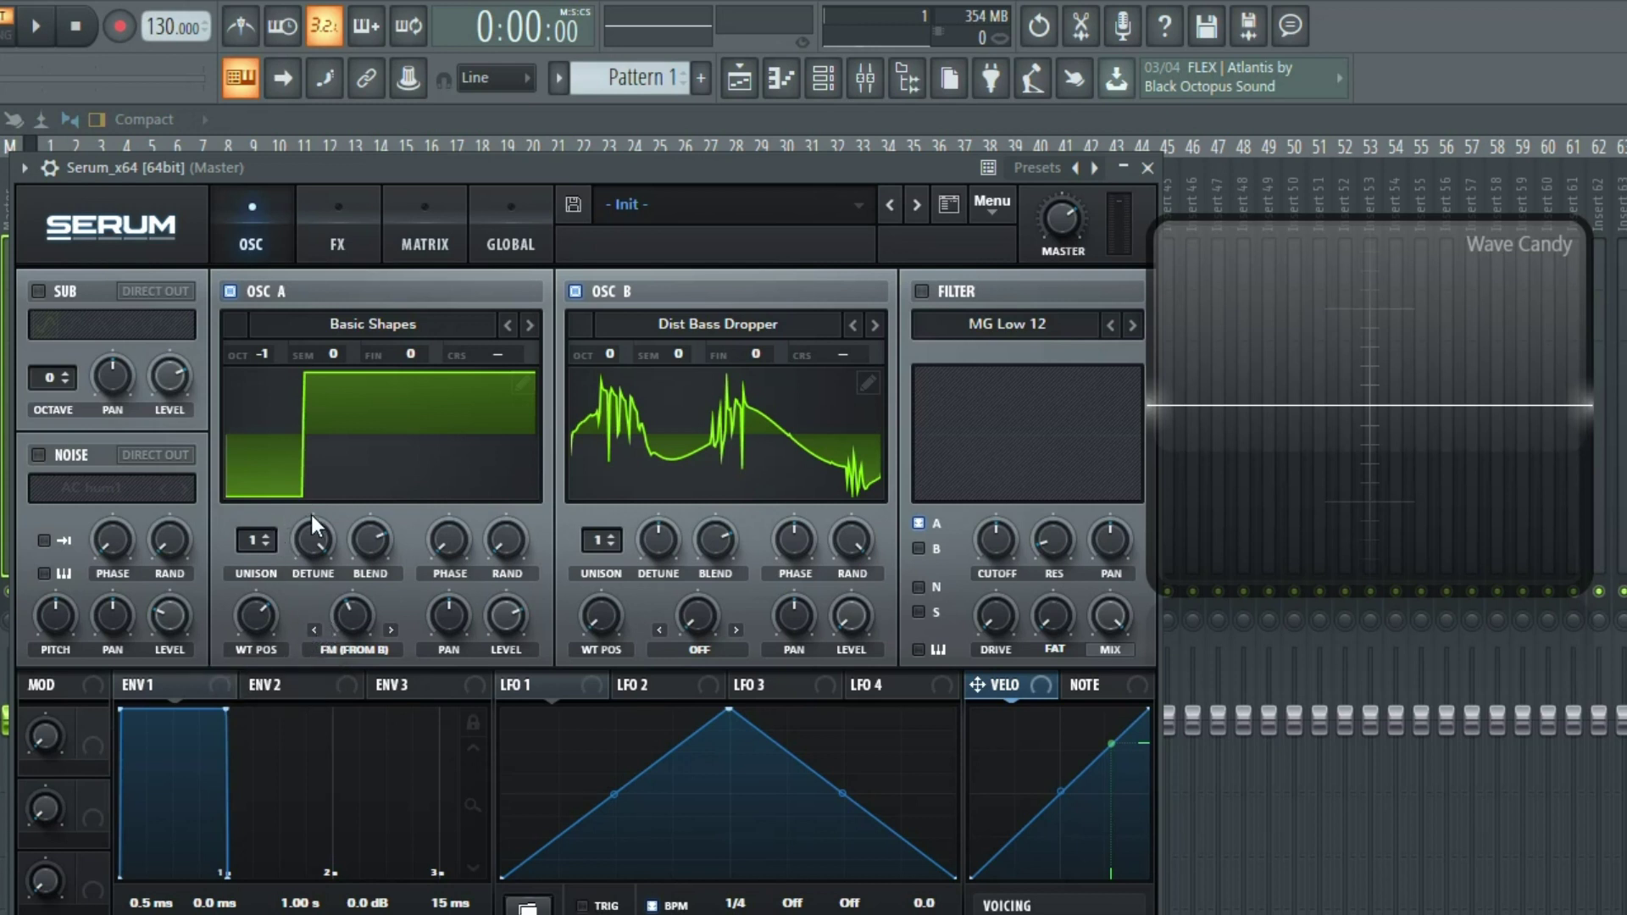
{"action": "key", "text": "z"}
{"action": "left_click_drag", "start_coordinate": [256, 617], "coordinate": [313, 895]}
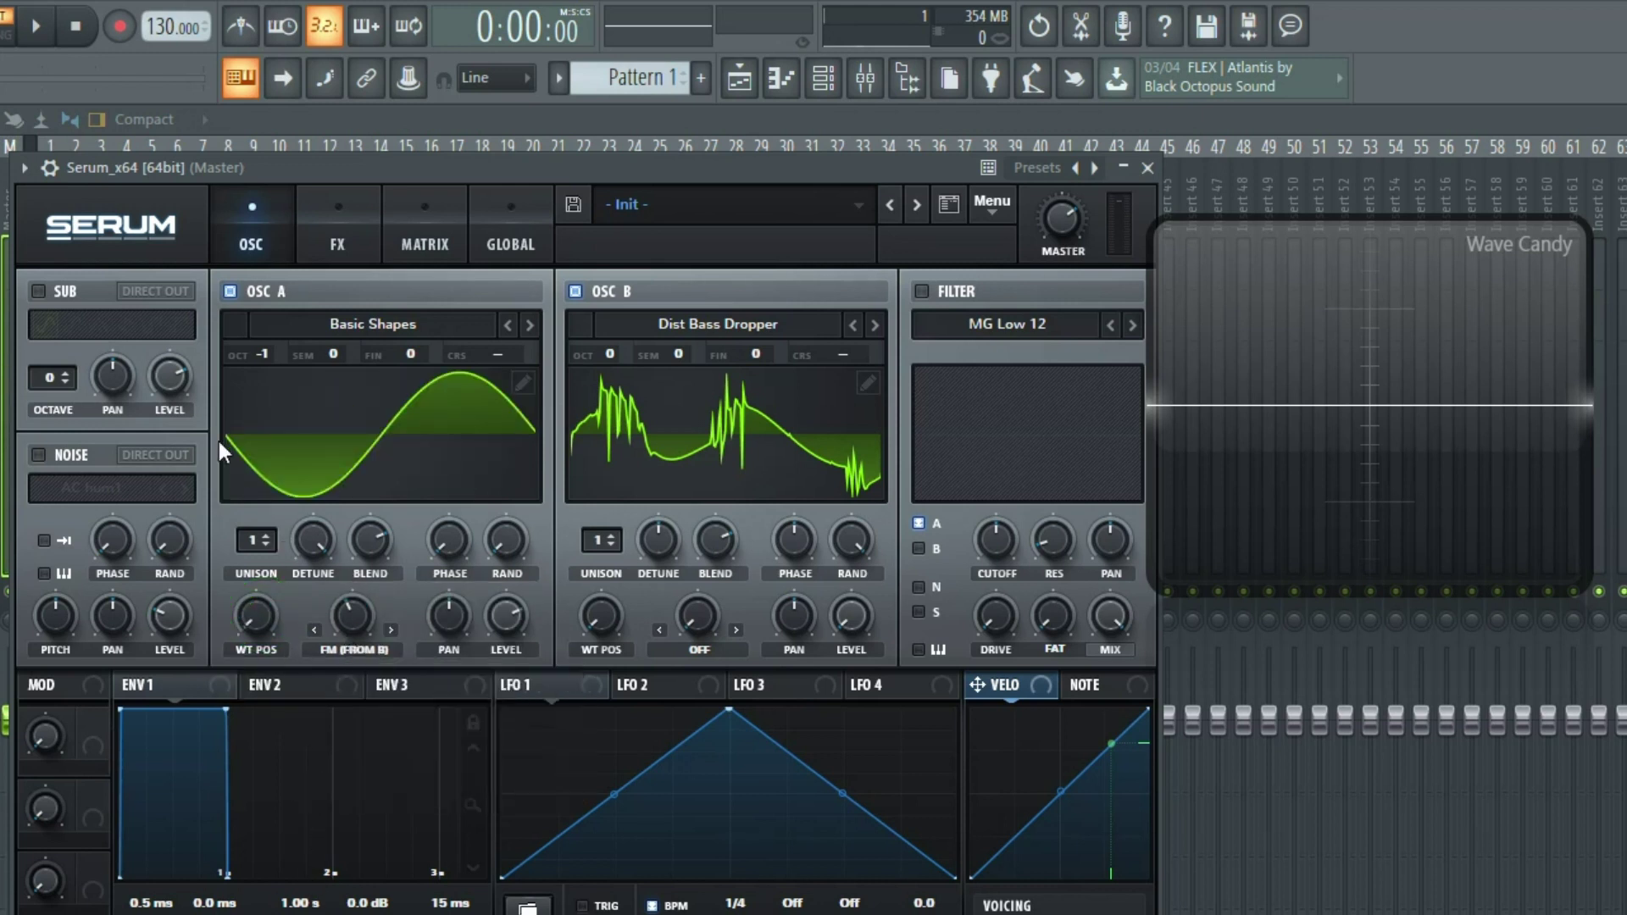
Lower oscillator A's octave to -3 and oscillator B's octave to -1, playing test notes to hear the difference.
{"action": "key", "text": "z"}
{"action": "left_click_drag", "start_coordinate": [277, 361], "coordinate": [278, 442]}
{"action": "left_click_drag", "start_coordinate": [612, 358], "coordinate": [616, 390]}
{"action": "key", "text": "z"}
Reset Serum with Init Preset and delete Wave Candy from the mixer's effect slot.
{"action": "left_click", "coordinate": [364, 650]}
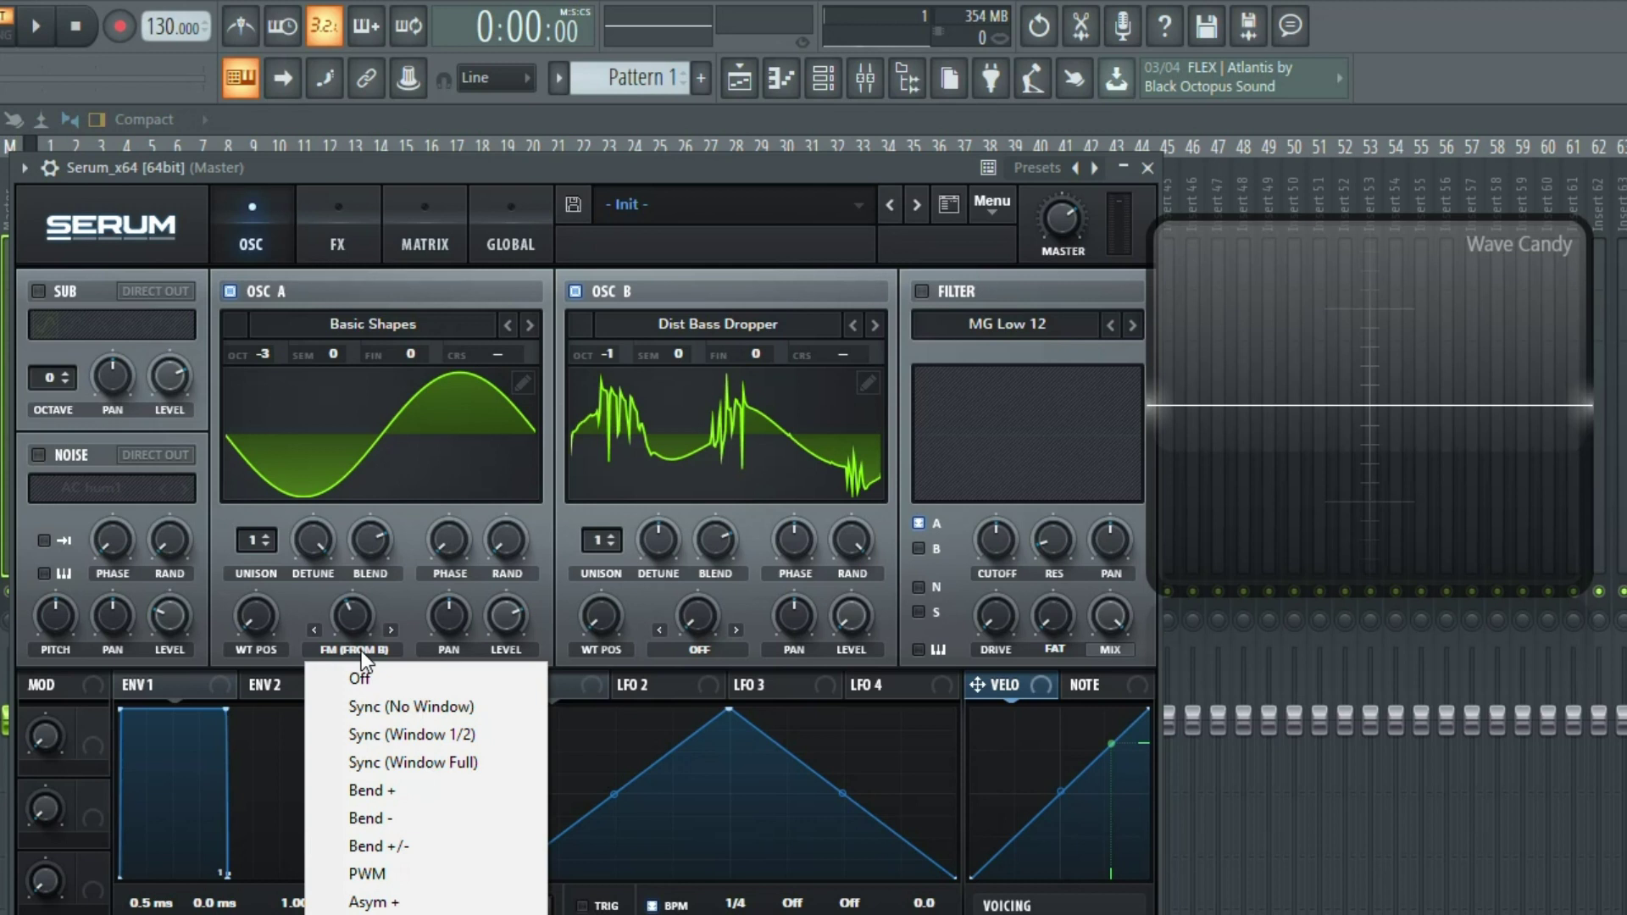
{"action": "left_click", "coordinate": [987, 210]}
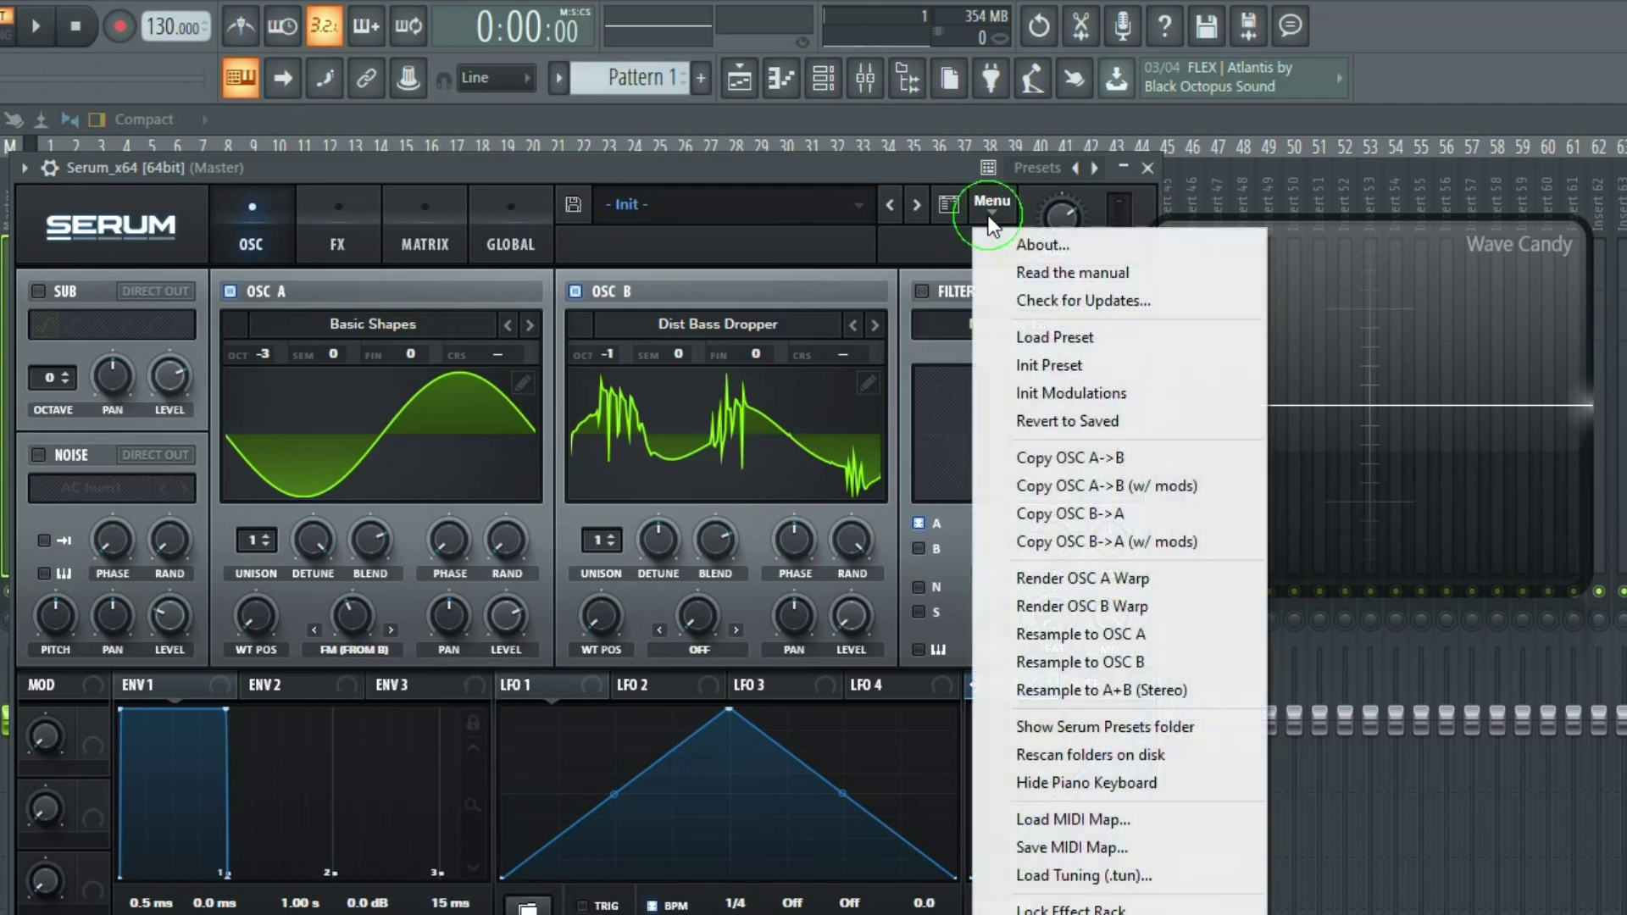
{"action": "left_click", "coordinate": [1022, 373]}
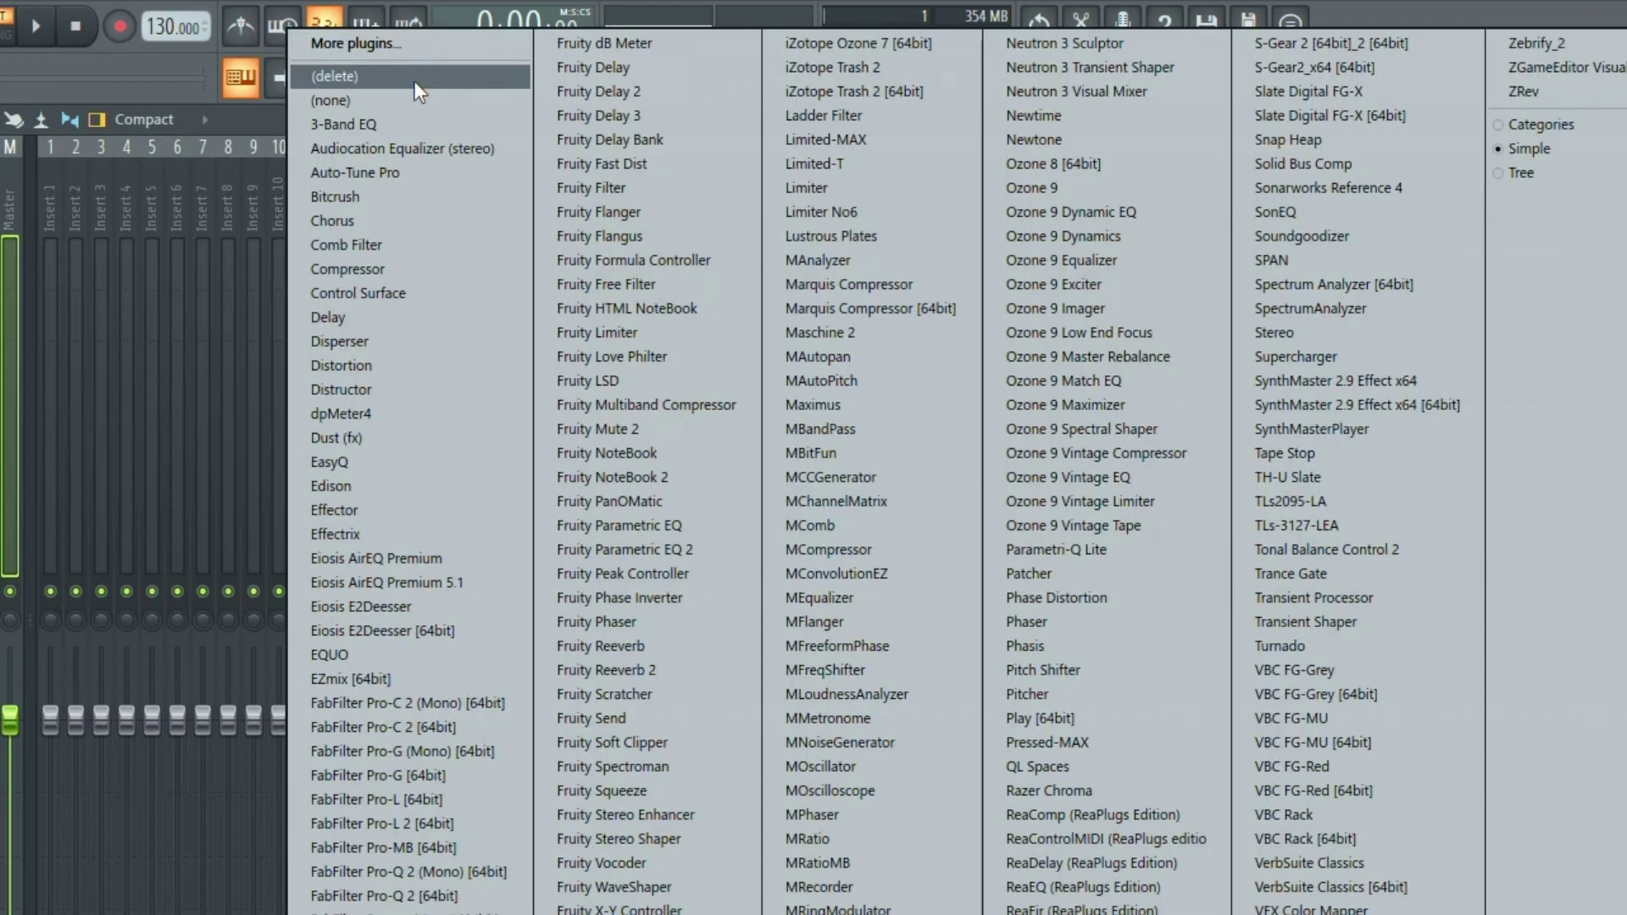
{"action": "left_click", "coordinate": [414, 79]}
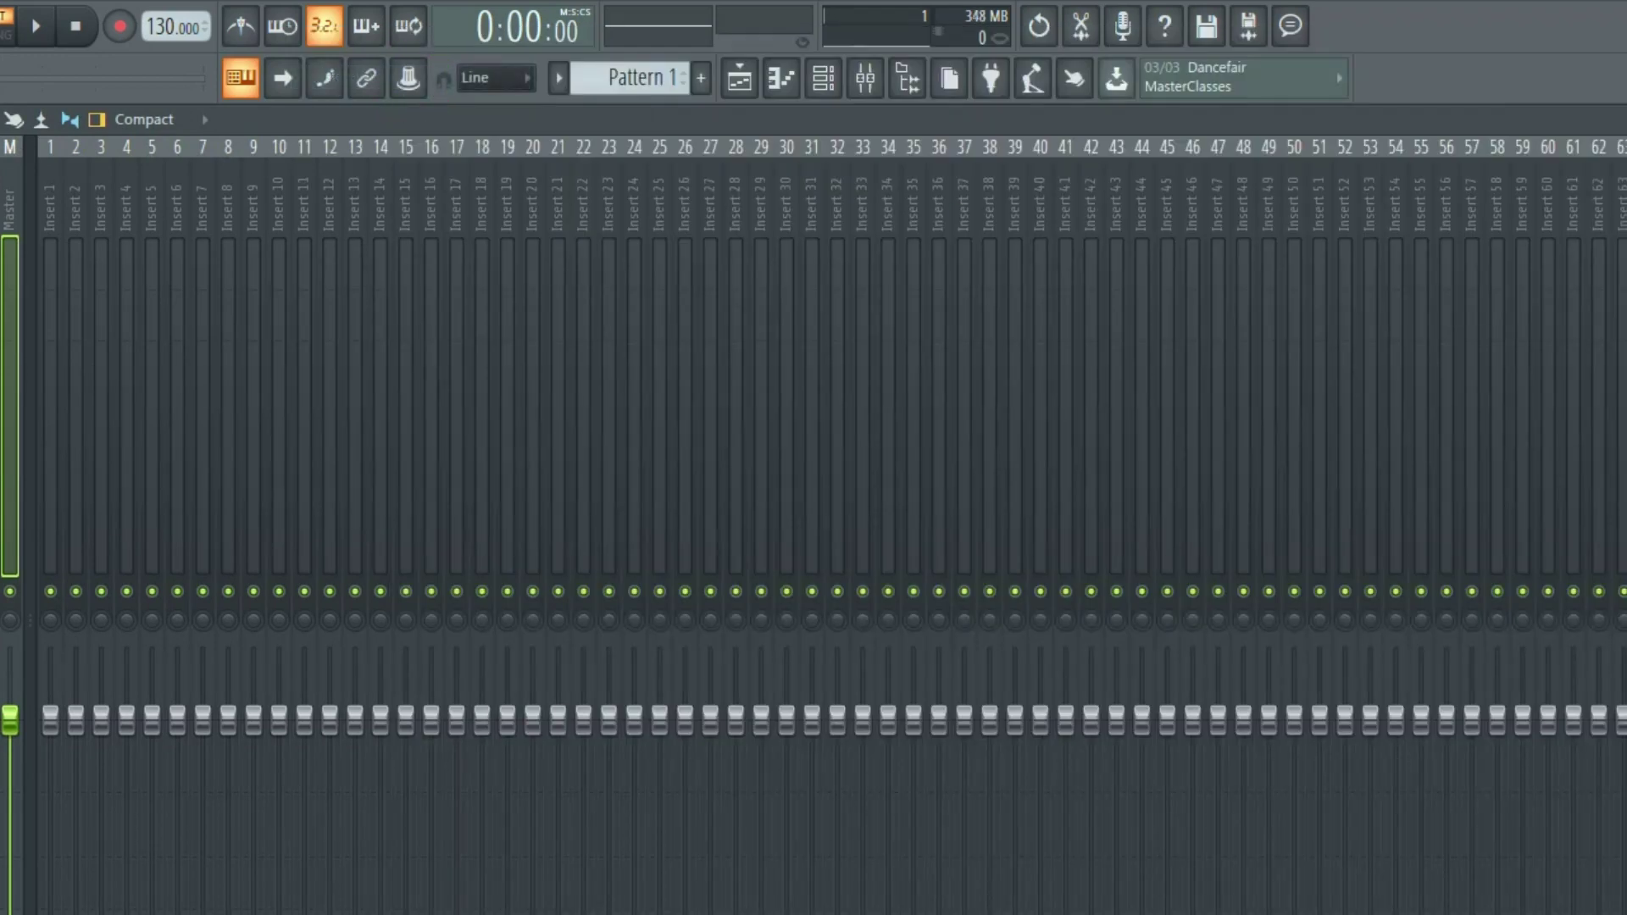
Reopen the Serum window from the channel rack and reposition it over the middle of the mixer.
{"action": "left_click", "coordinate": [823, 76]}
{"action": "left_click", "coordinate": [596, 583]}
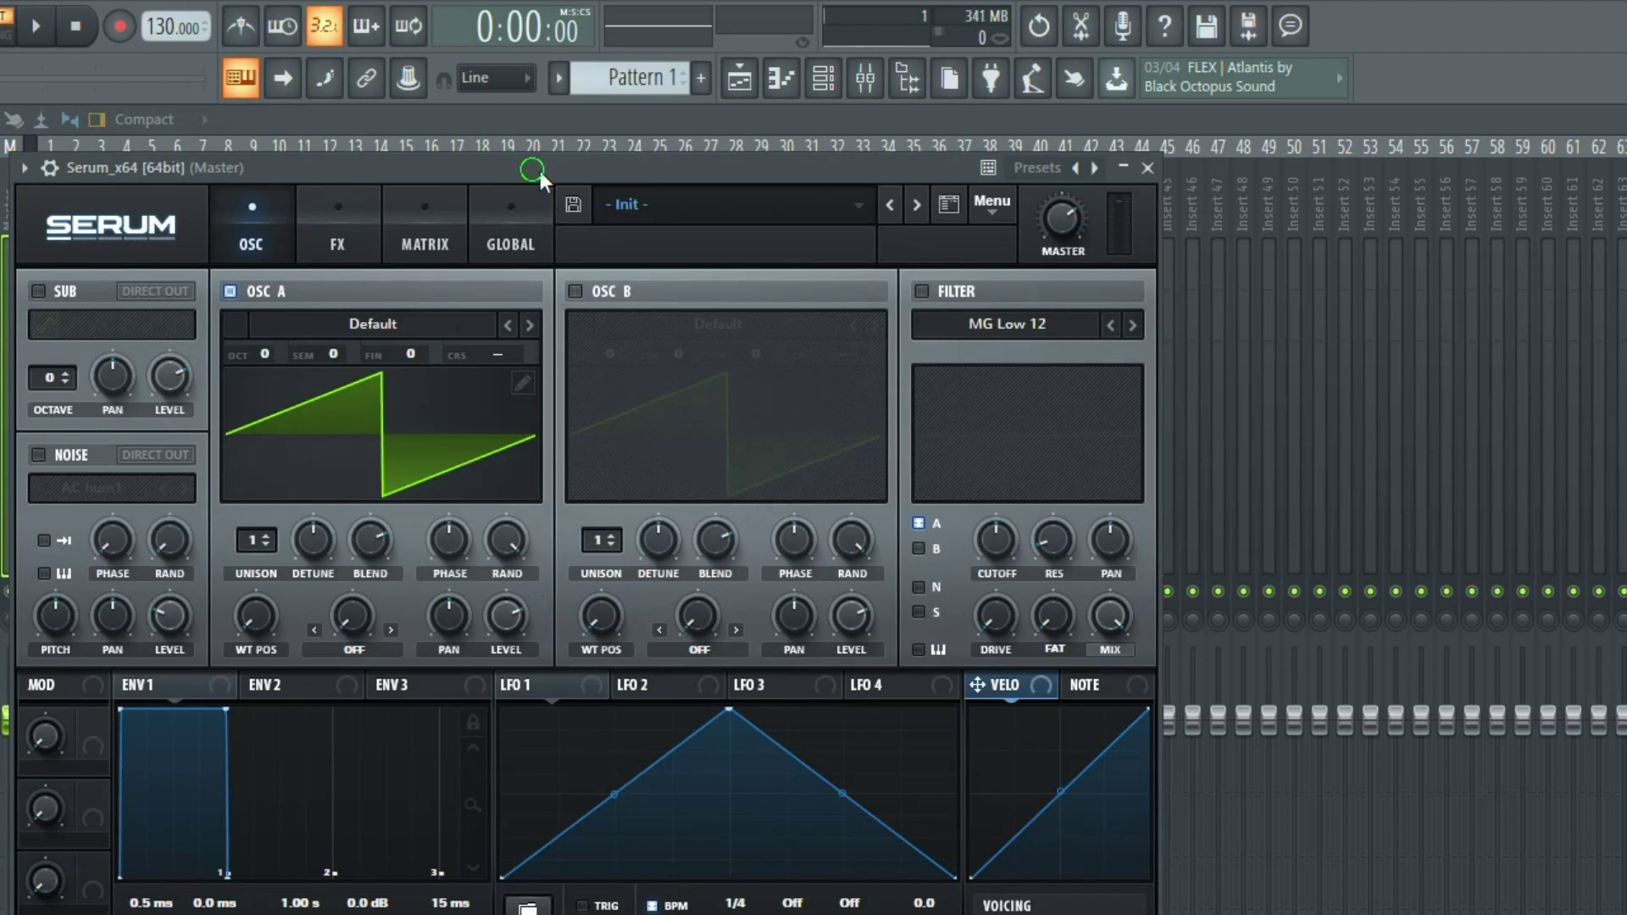
{"action": "left_click_drag", "start_coordinate": [530, 168], "coordinate": [670, 179]}
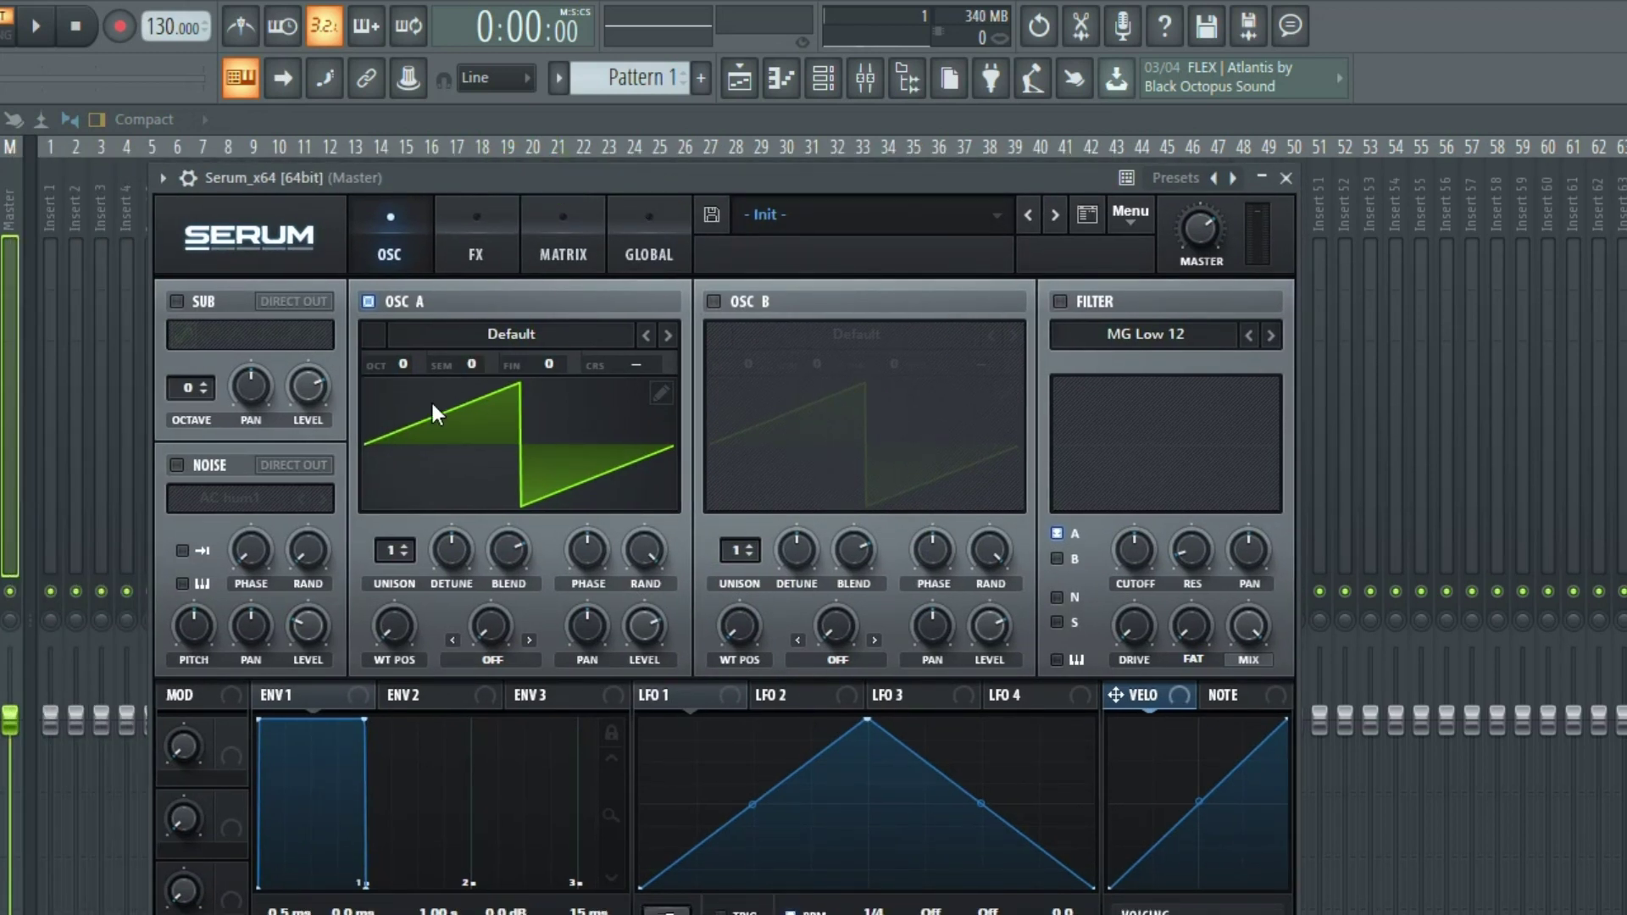
Set oscillator A's octave to -1 and its unison to 5 voices.
{"action": "left_click_drag", "start_coordinate": [408, 362], "coordinate": [405, 389]}
{"action": "left_click", "coordinate": [400, 366]}
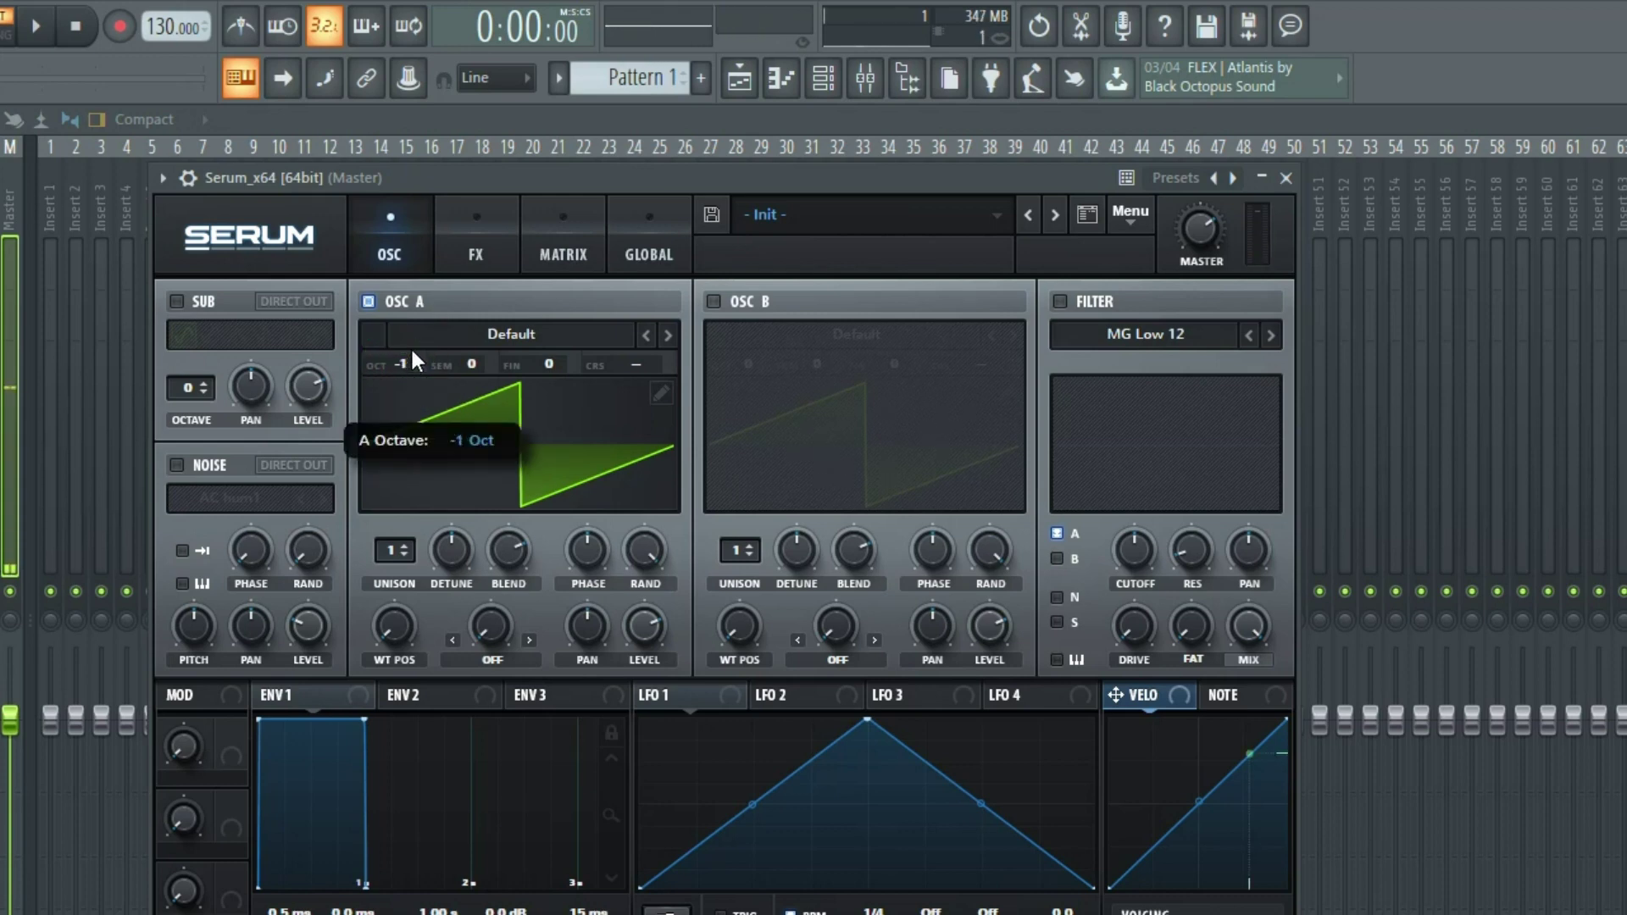
{"action": "left_click_drag", "start_coordinate": [404, 539], "coordinate": [434, 595]}
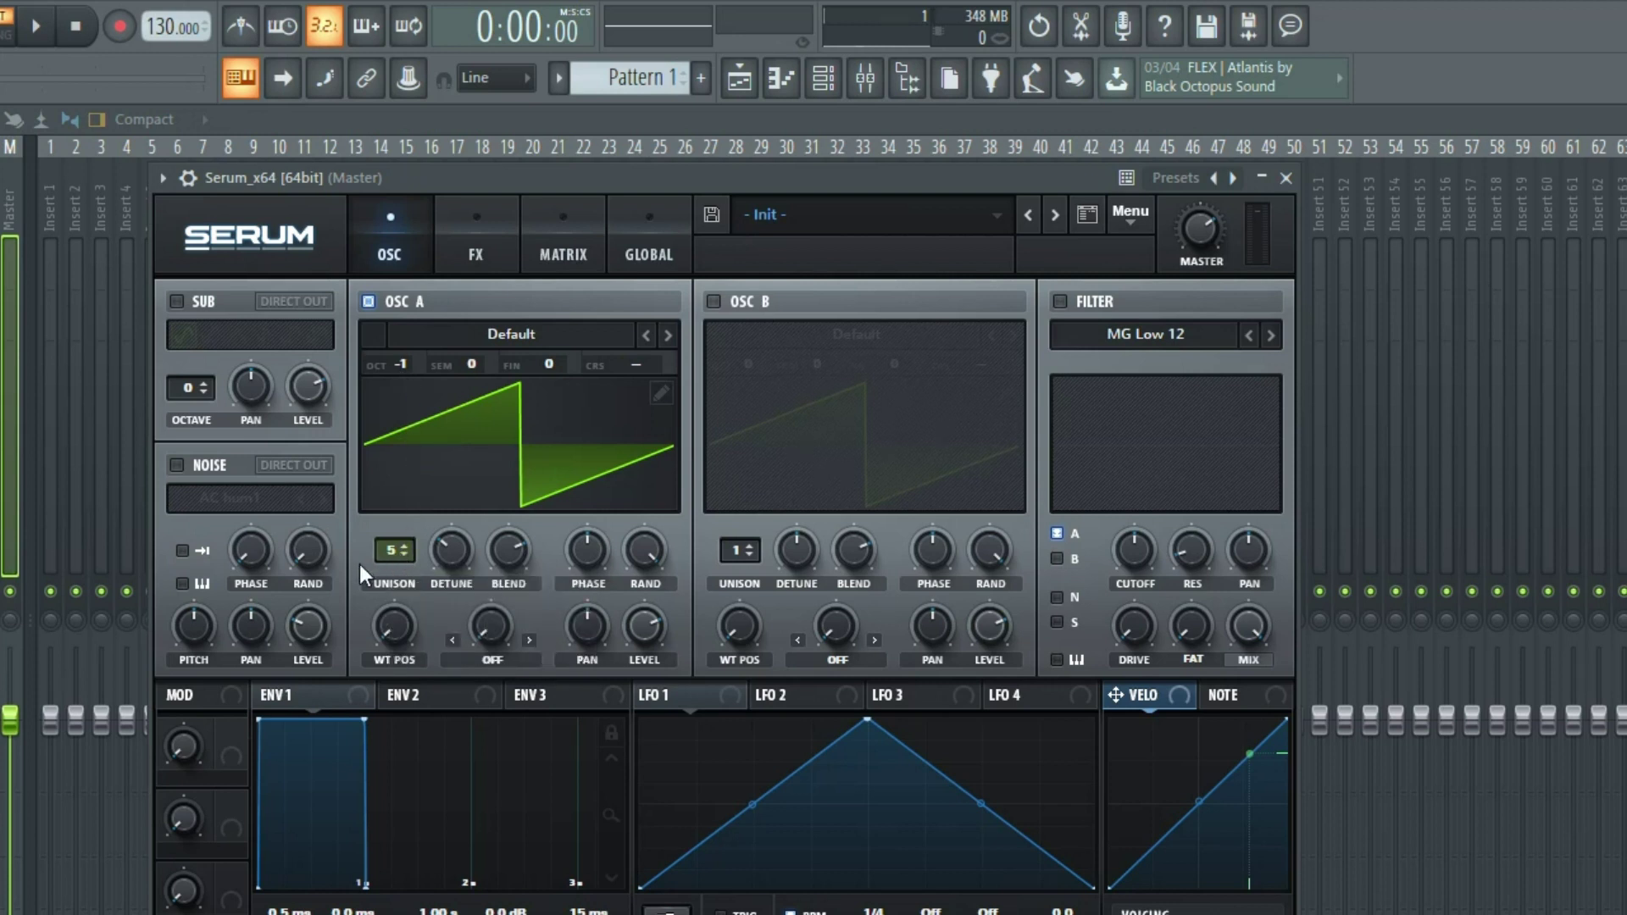
Set oscillator A's unison detune to about 0.10 and its unison blend to about 95.
{"action": "left_click_drag", "start_coordinate": [449, 553], "coordinate": [450, 552]}
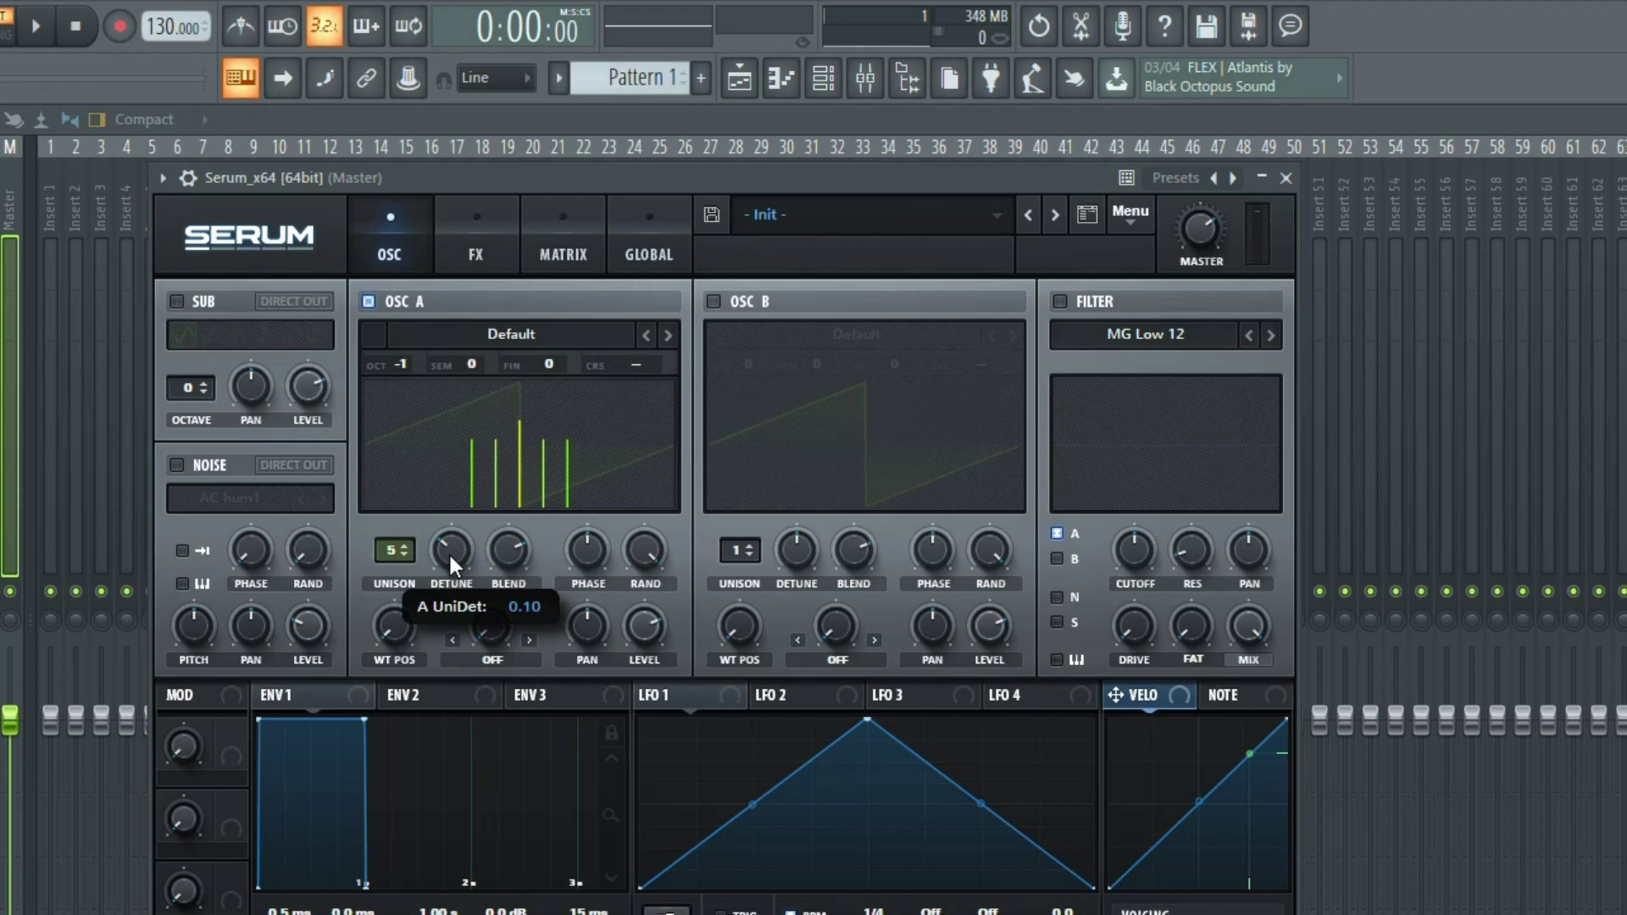
{"action": "left_click_drag", "start_coordinate": [449, 552], "coordinate": [497, 475]}
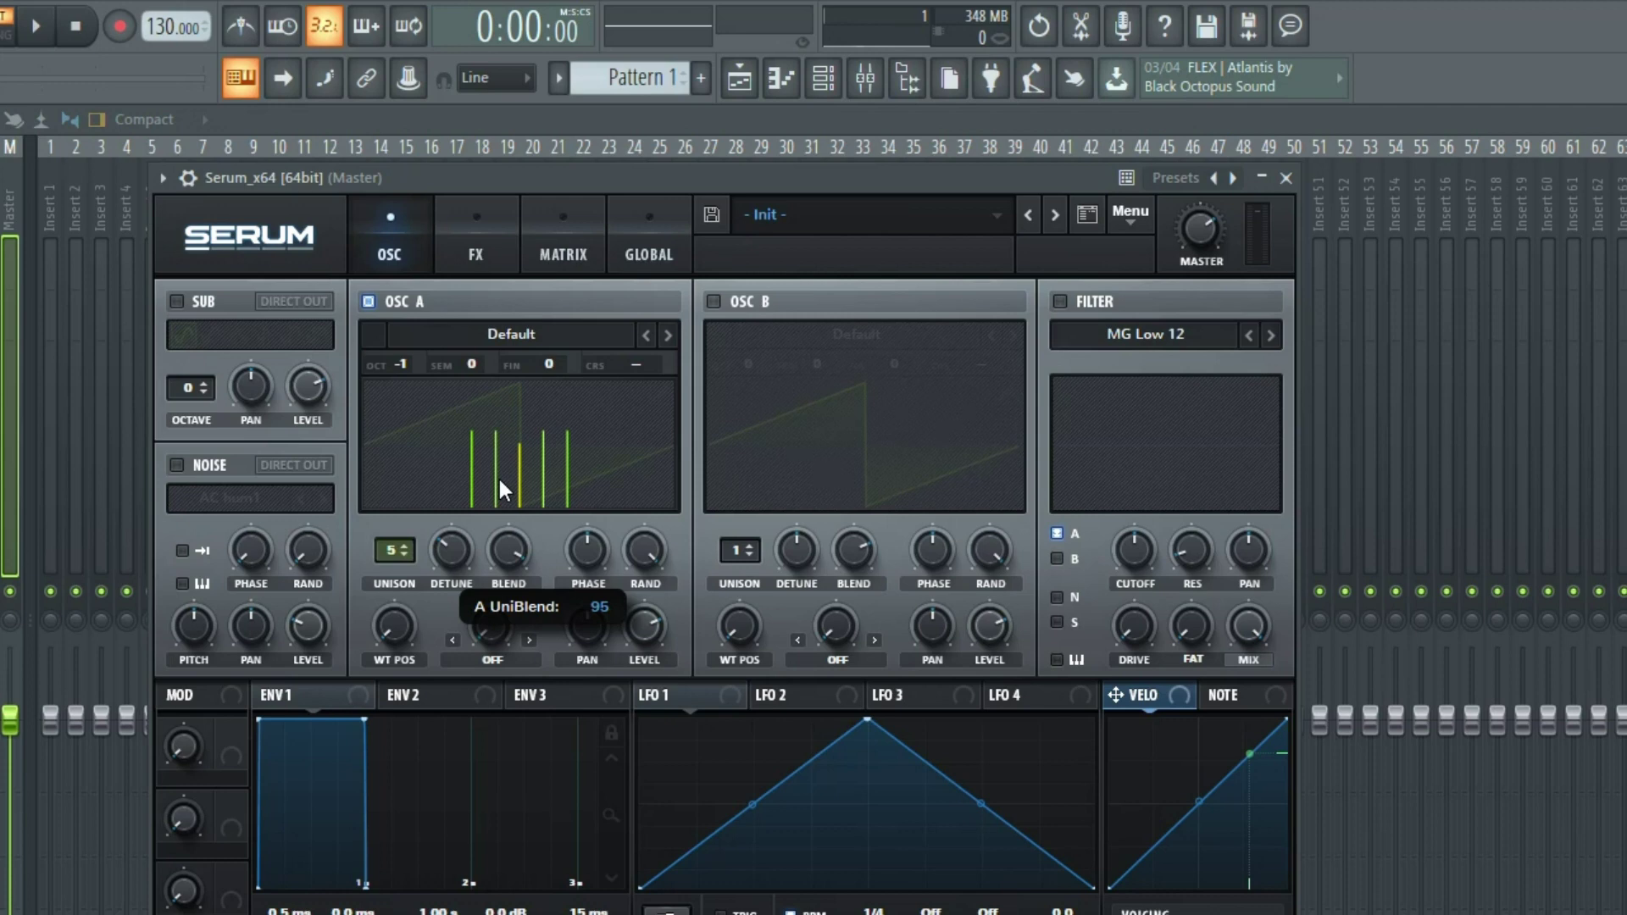
{"action": "left_click_drag", "start_coordinate": [497, 475], "coordinate": [496, 475]}
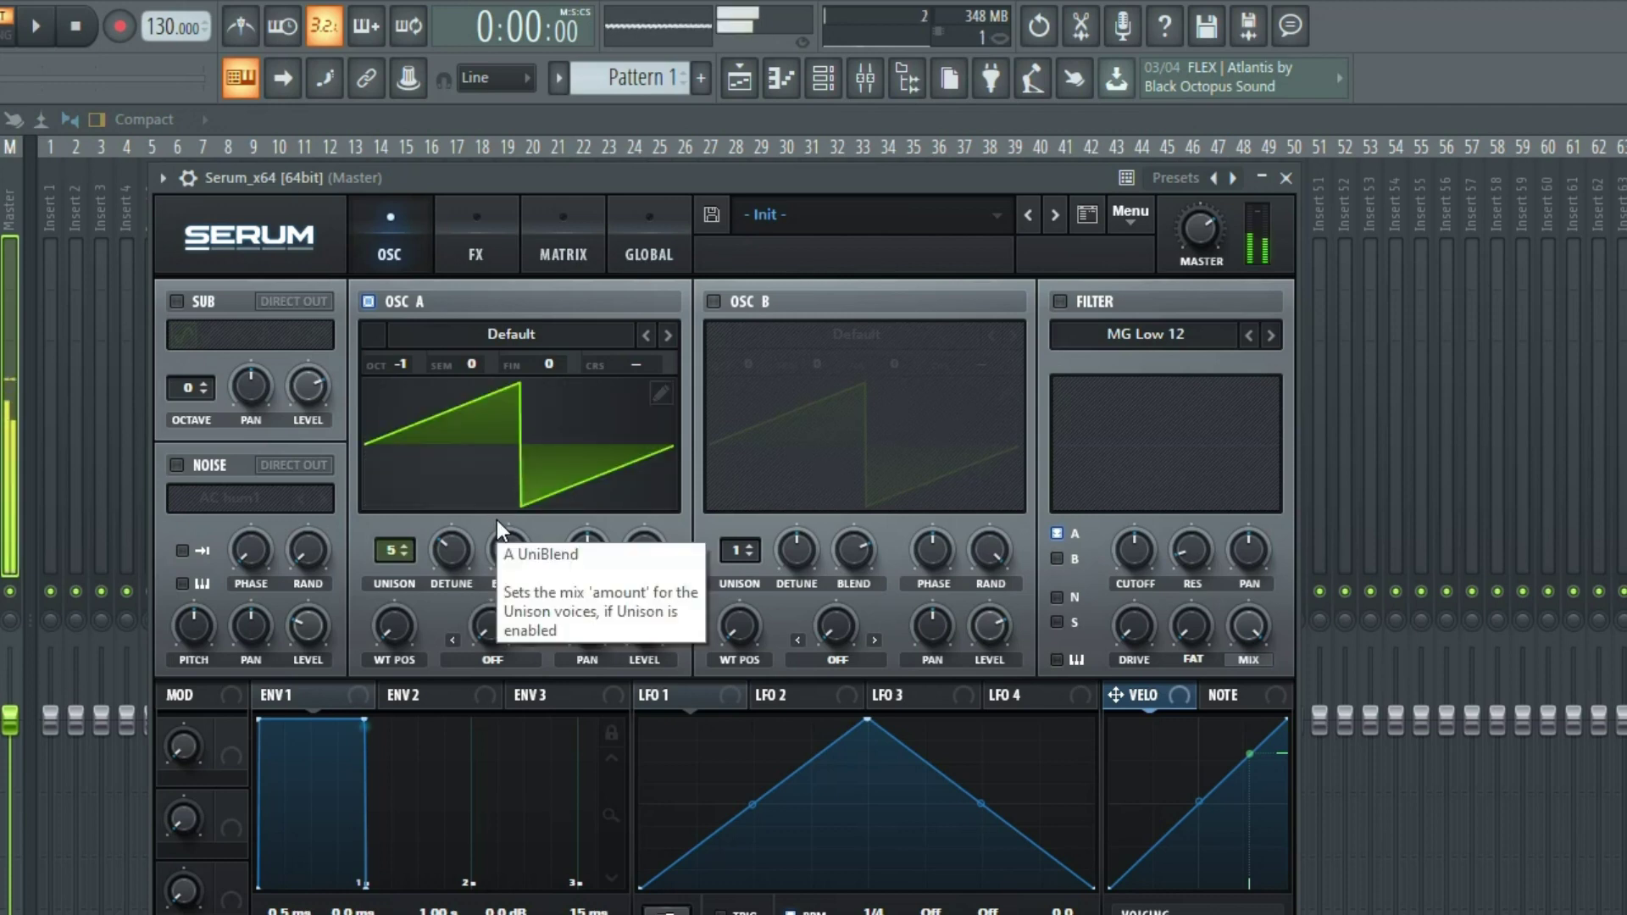
Turn oscillator A's phase randomness all the way down.
{"action": "left_click_drag", "start_coordinate": [645, 567], "coordinate": [648, 832]}
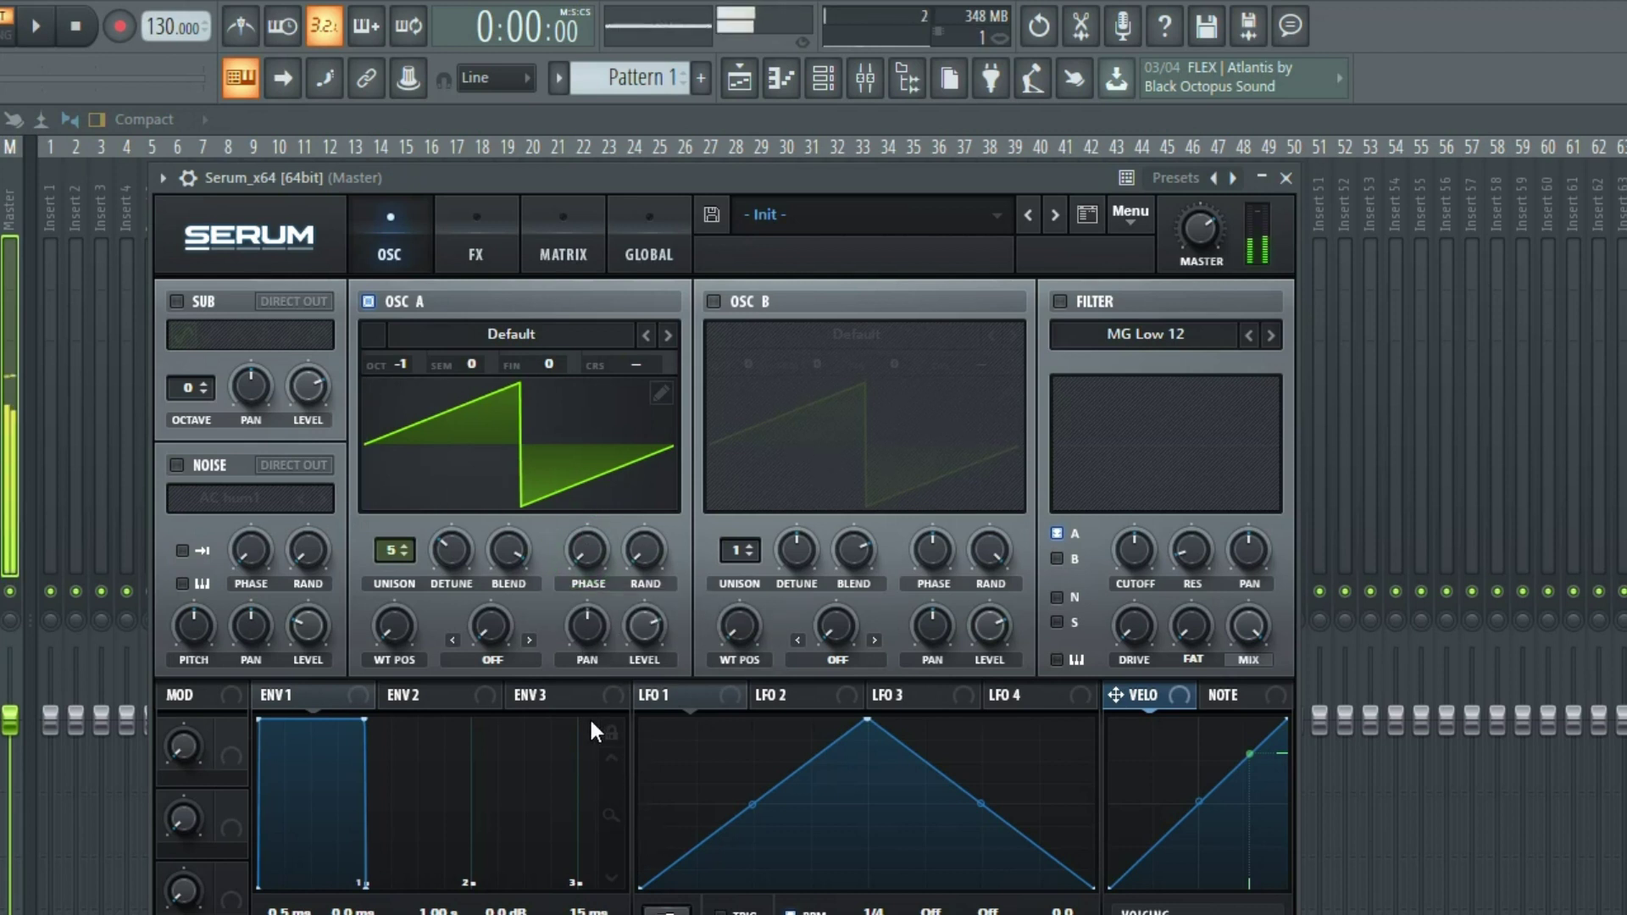
{"action": "left_click", "coordinate": [486, 487]}
{"action": "left_click", "coordinate": [486, 489]}
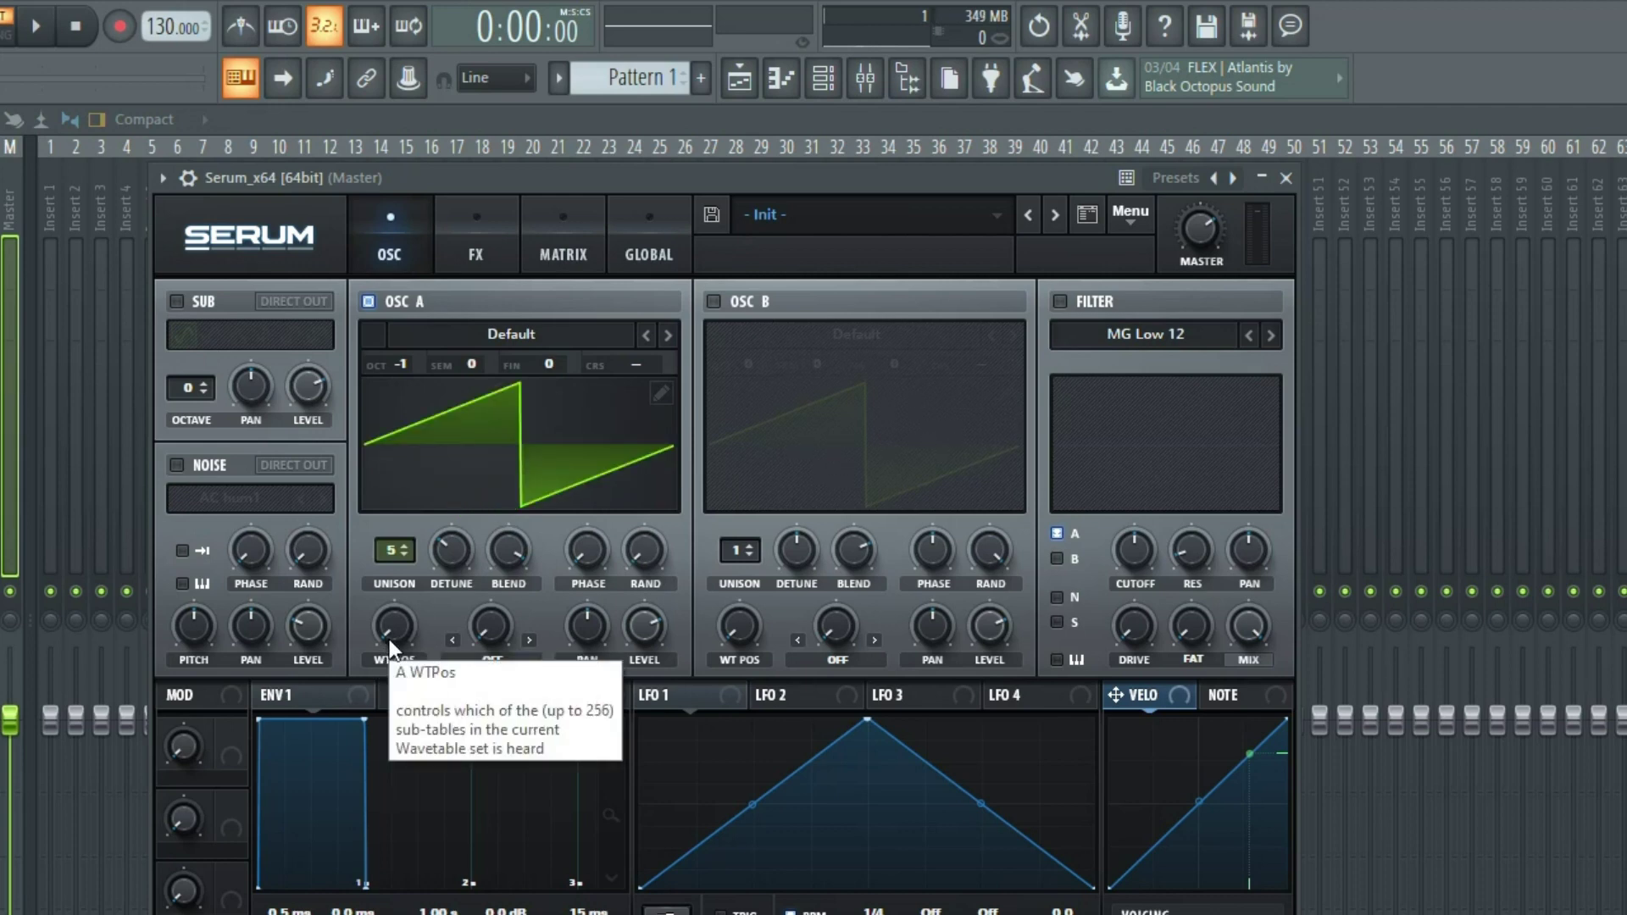
Load the digital BottleBlow wavetable into oscillator A.
{"action": "left_click", "coordinate": [550, 346]}
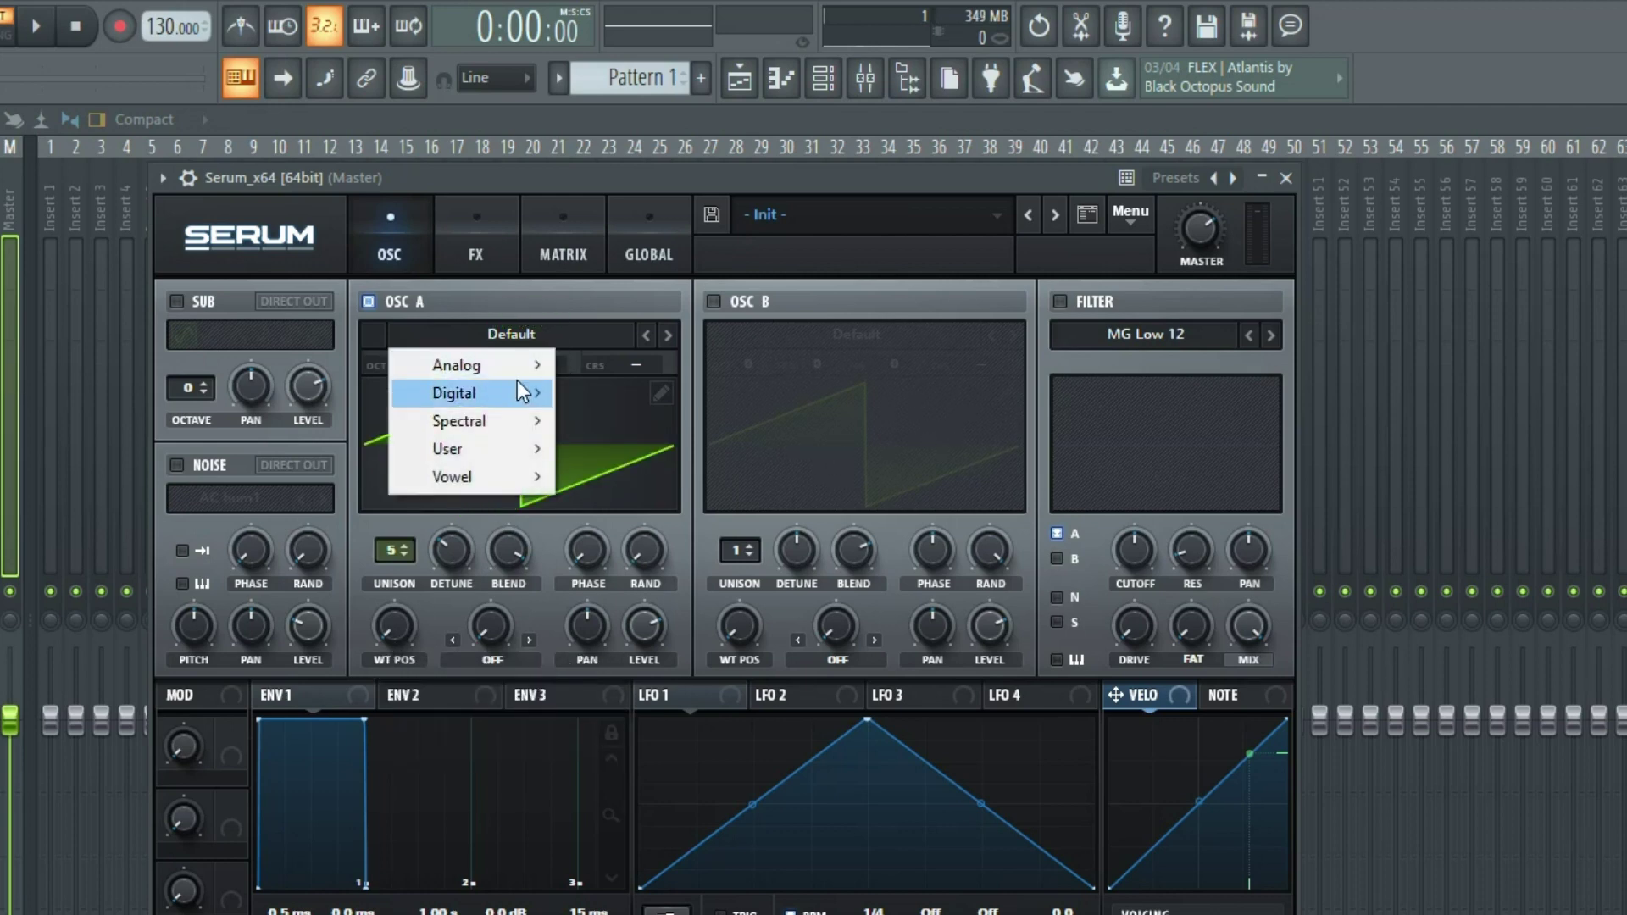
{"action": "mouse_move", "coordinate": [517, 380]}
{"action": "left_click", "coordinate": [638, 437]}
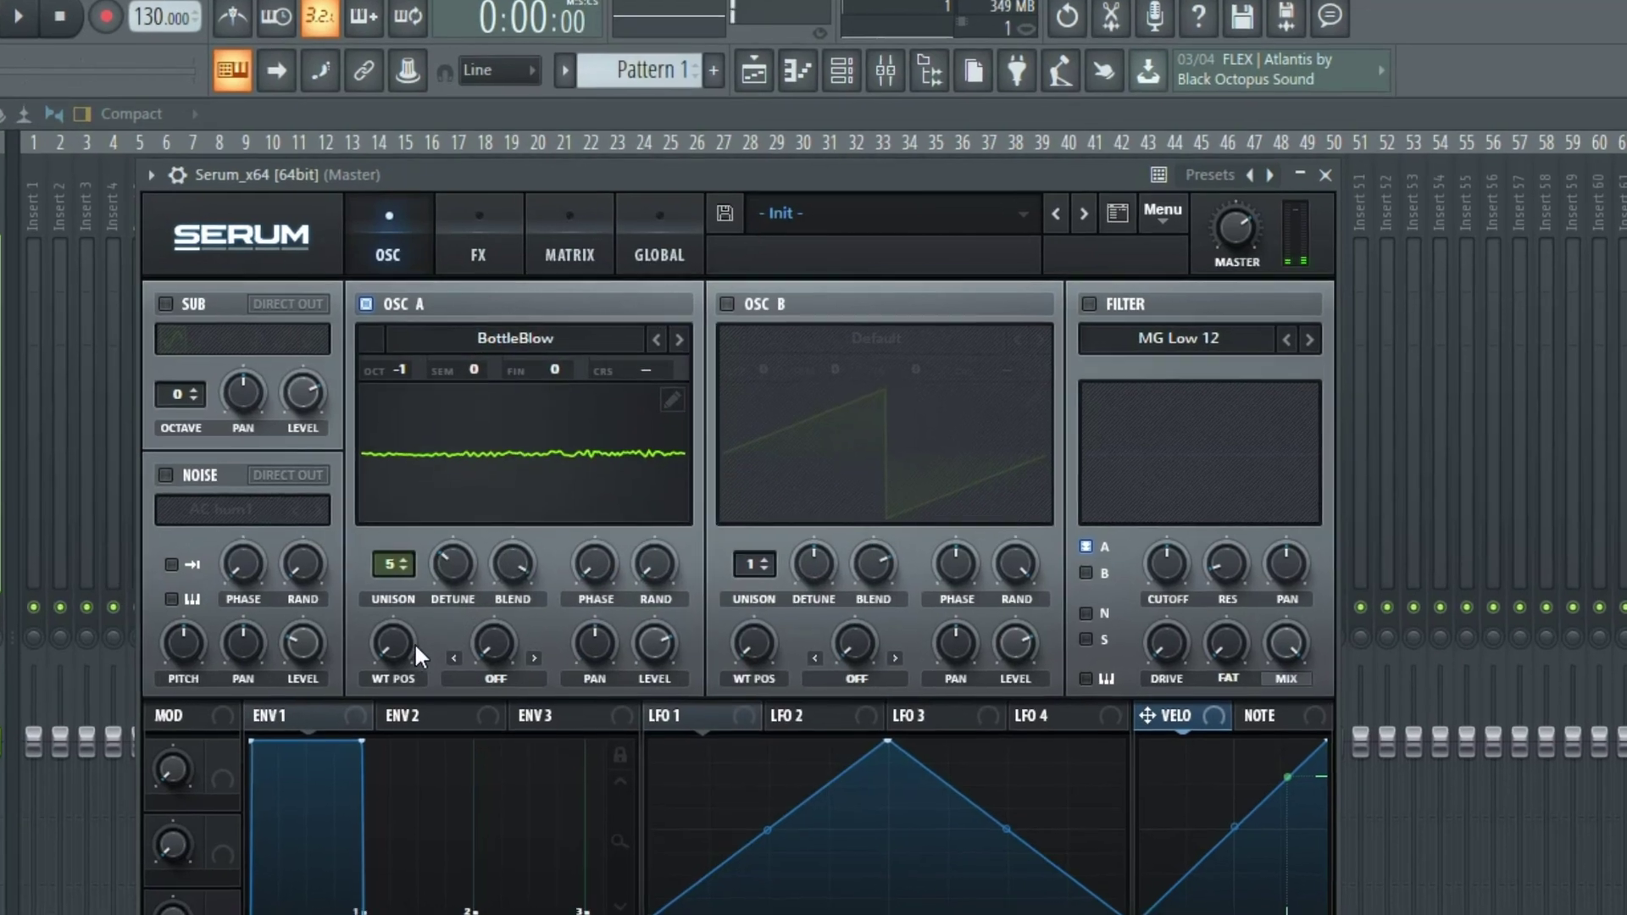
Raise oscillator A's wavetable position to its maximum and return its octave to 0.
{"action": "left_click_drag", "start_coordinate": [396, 629], "coordinate": [385, 434]}
{"action": "left_click_drag", "start_coordinate": [377, 489], "coordinate": [363, 245]}
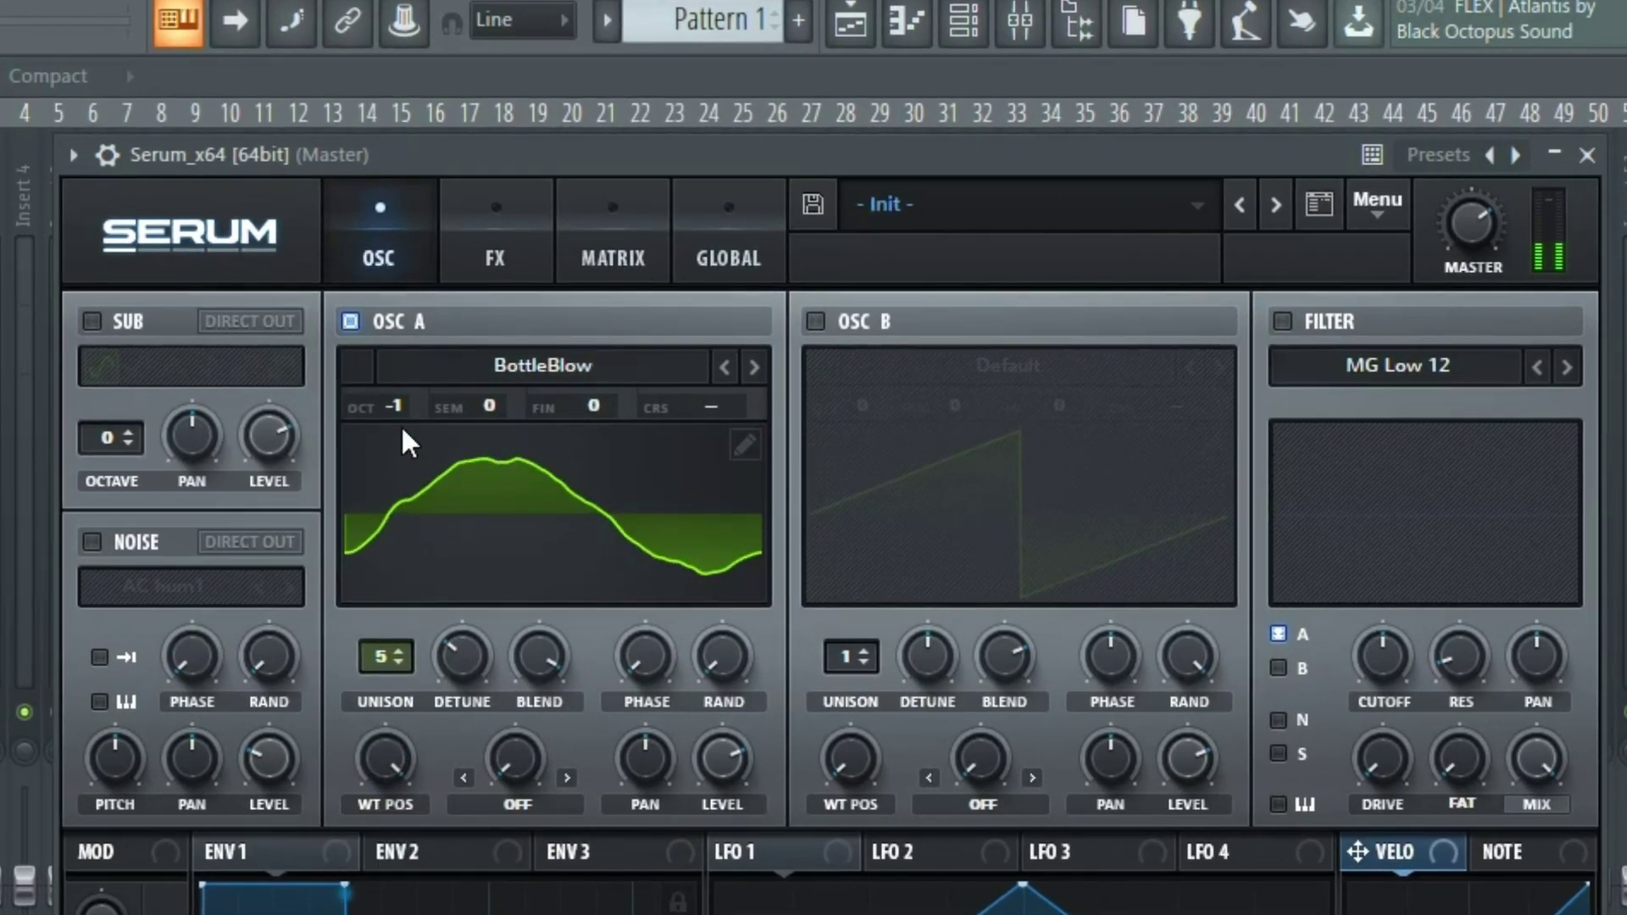
{"action": "left_click_drag", "start_coordinate": [395, 406], "coordinate": [405, 353]}
{"action": "left_click_drag", "start_coordinate": [374, 754], "coordinate": [374, 592]}
Set oscillator A's warp mode to Quantize and its warp amount to about 51%.
{"action": "left_click", "coordinate": [486, 807]}
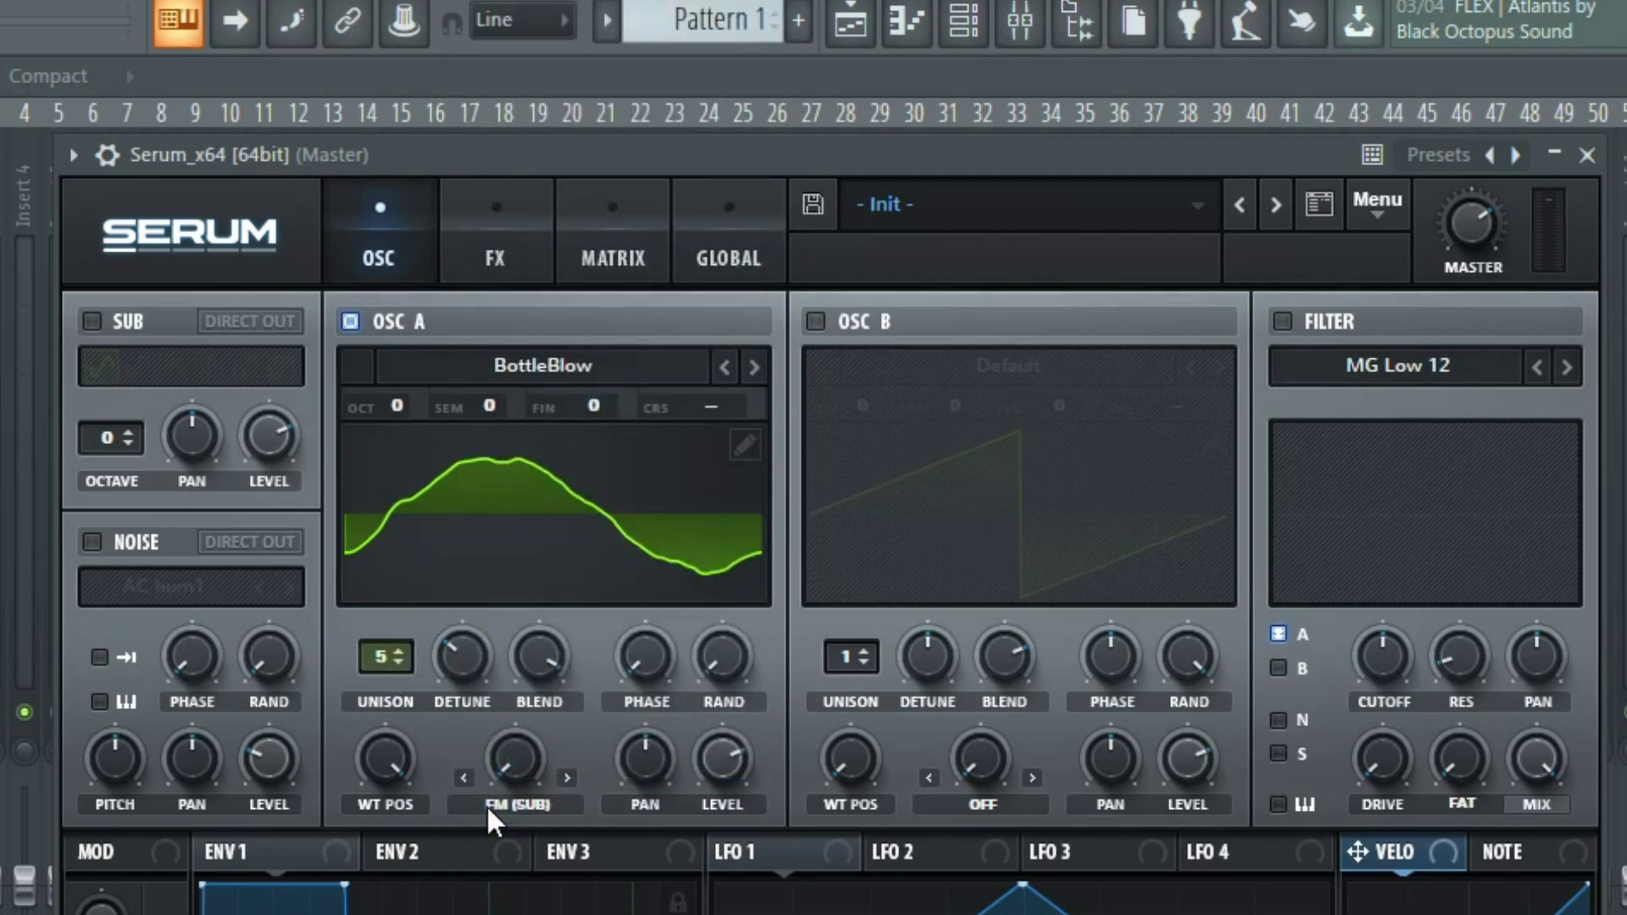
{"action": "left_click", "coordinate": [502, 810]}
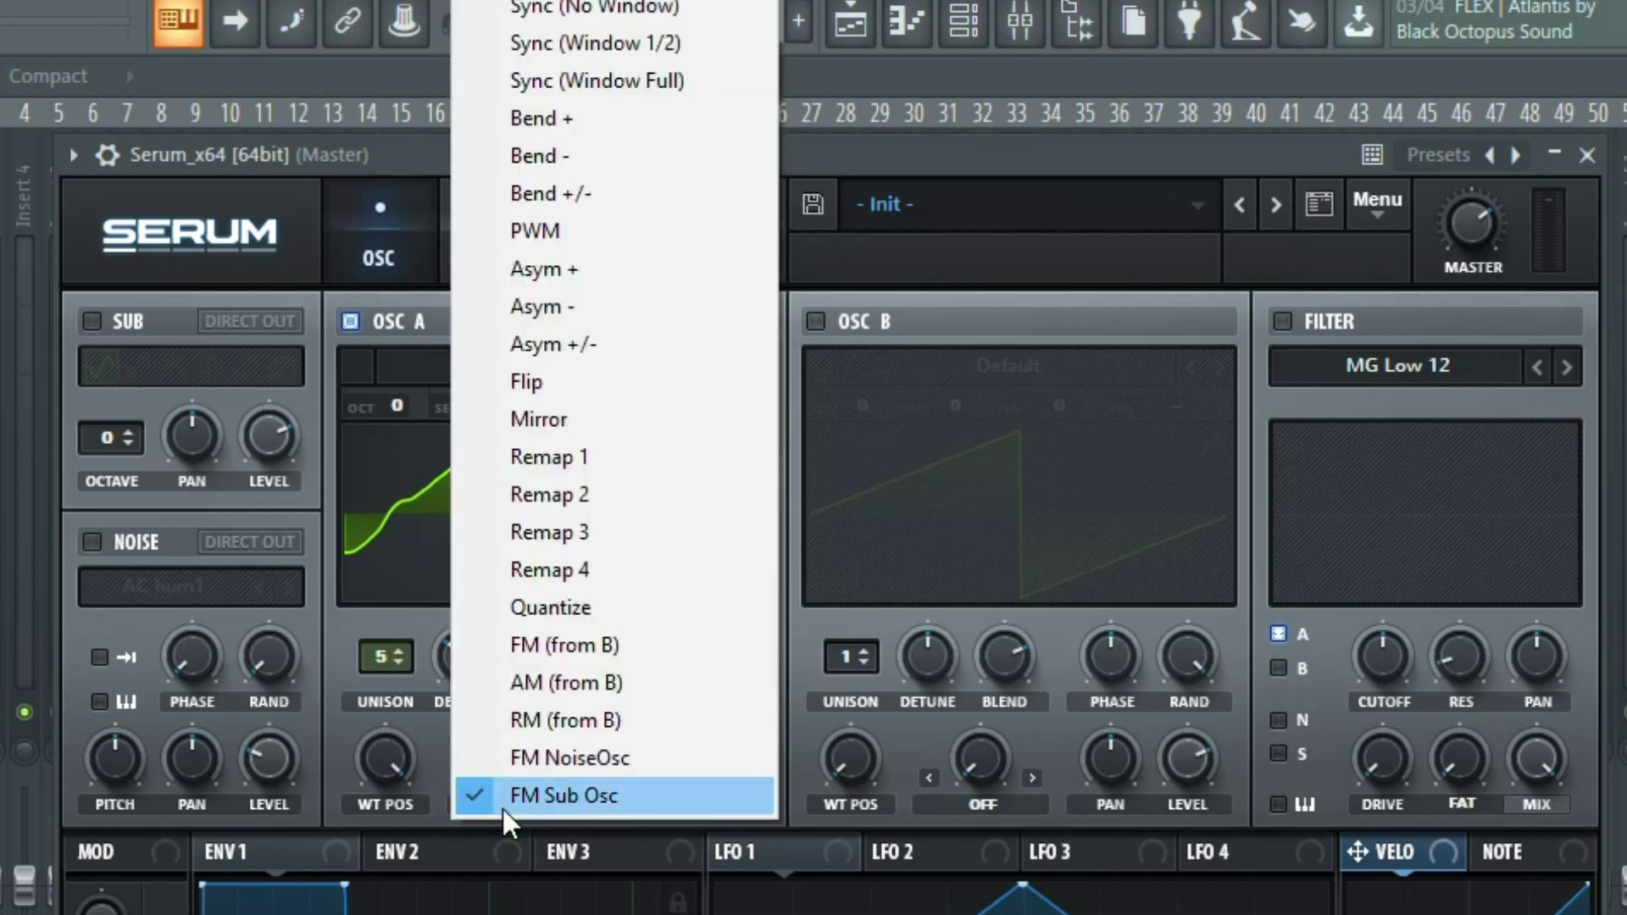
{"action": "left_click", "coordinate": [512, 609]}
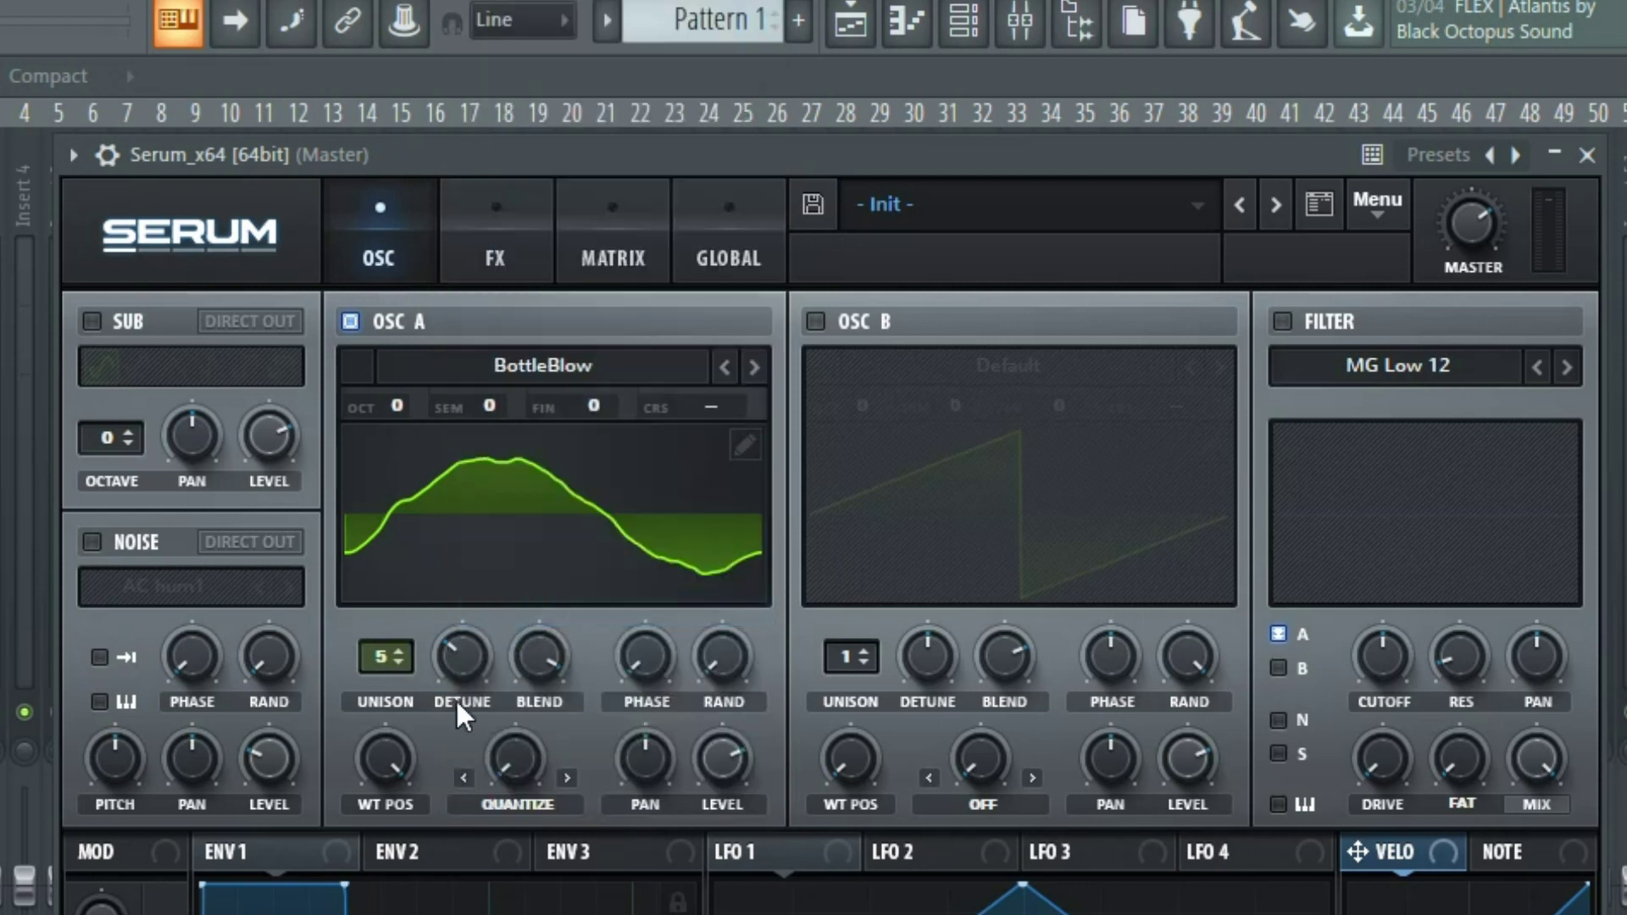
{"action": "left_click", "coordinate": [496, 549]}
{"action": "left_click", "coordinate": [497, 549]}
{"action": "left_click_drag", "start_coordinate": [525, 770], "coordinate": [503, 552]}
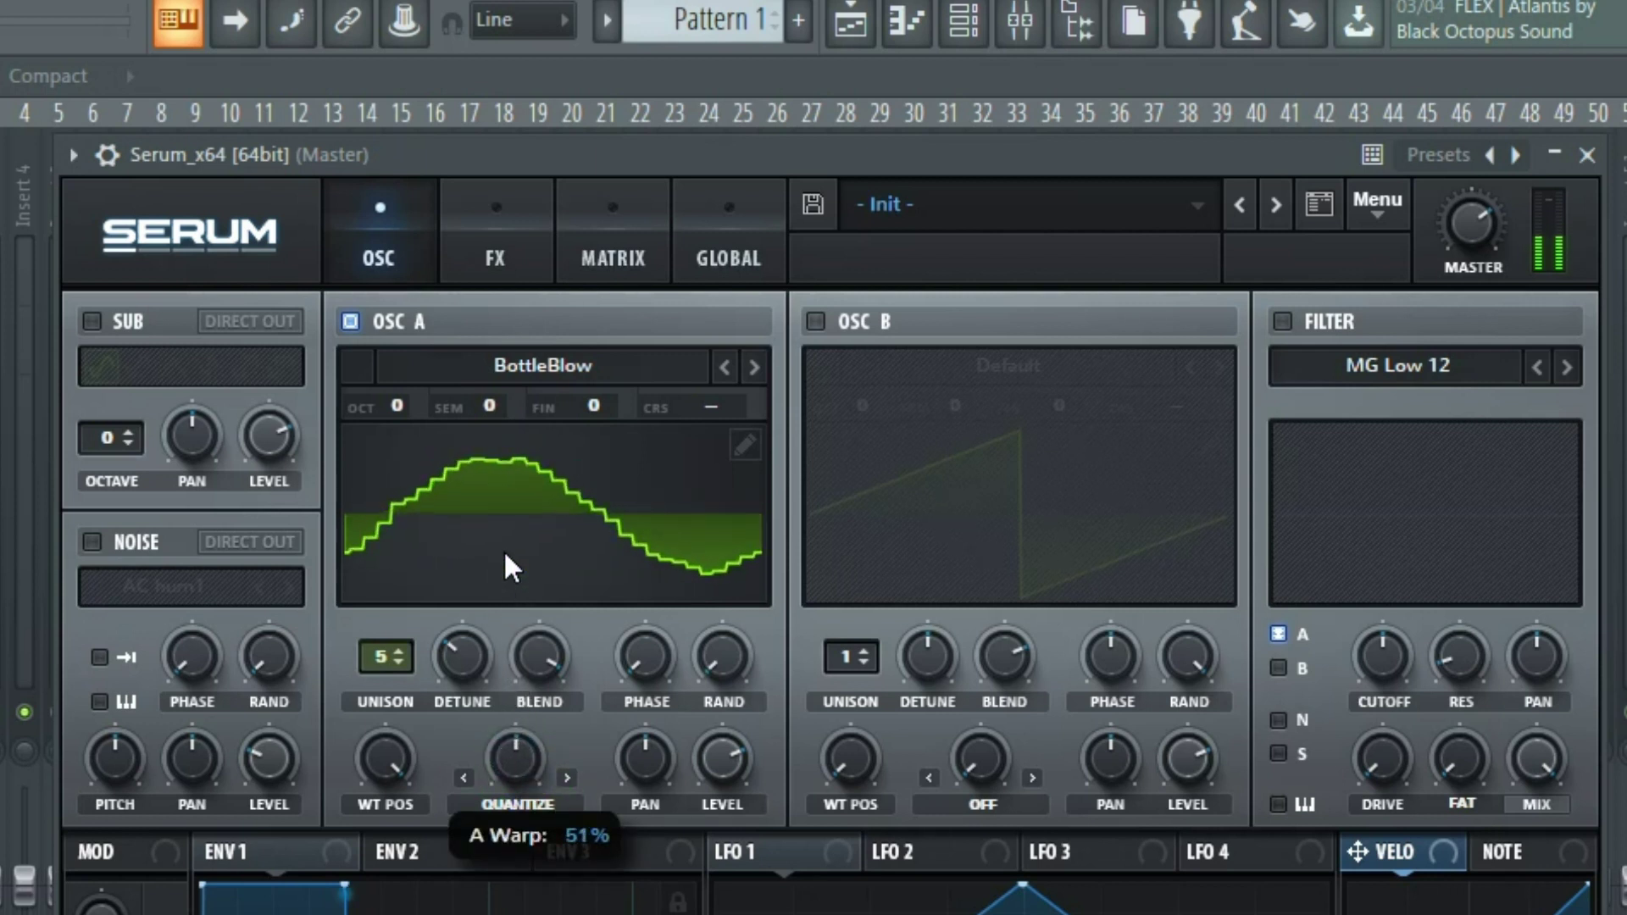
Sweep oscillator A's wavetable position and level back and forth, and set its pan to 7L.
{"action": "left_click_drag", "start_coordinate": [399, 757], "coordinate": [454, 764]}
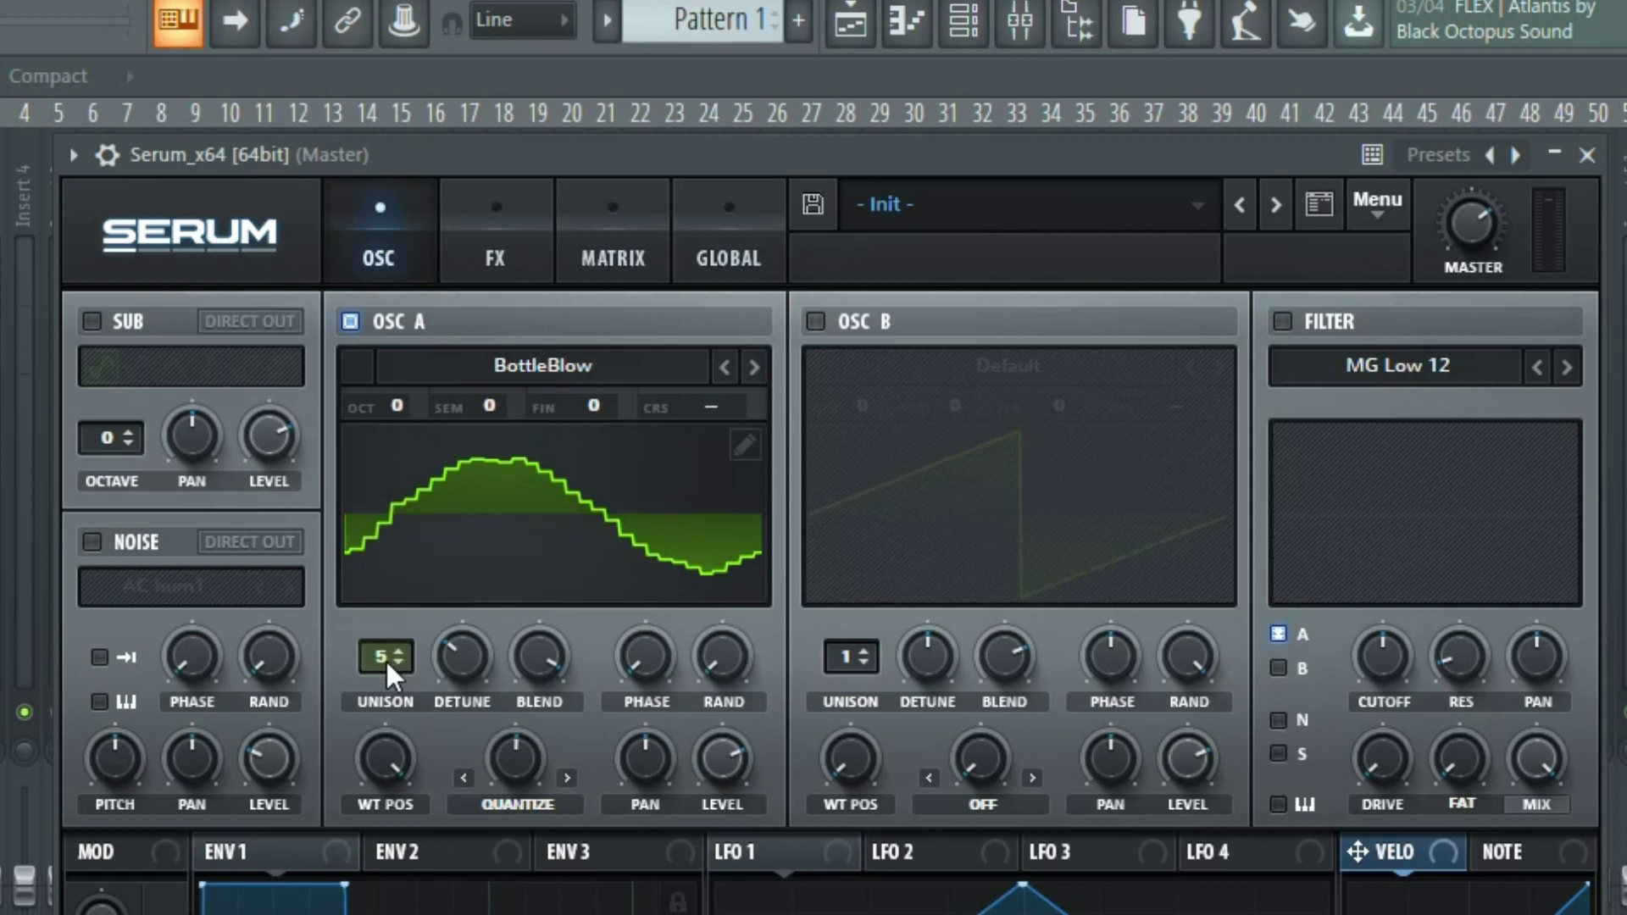
{"action": "left_click_drag", "start_coordinate": [368, 802], "coordinate": [398, 746]}
{"action": "left_click_drag", "start_coordinate": [636, 763], "coordinate": [640, 789]}
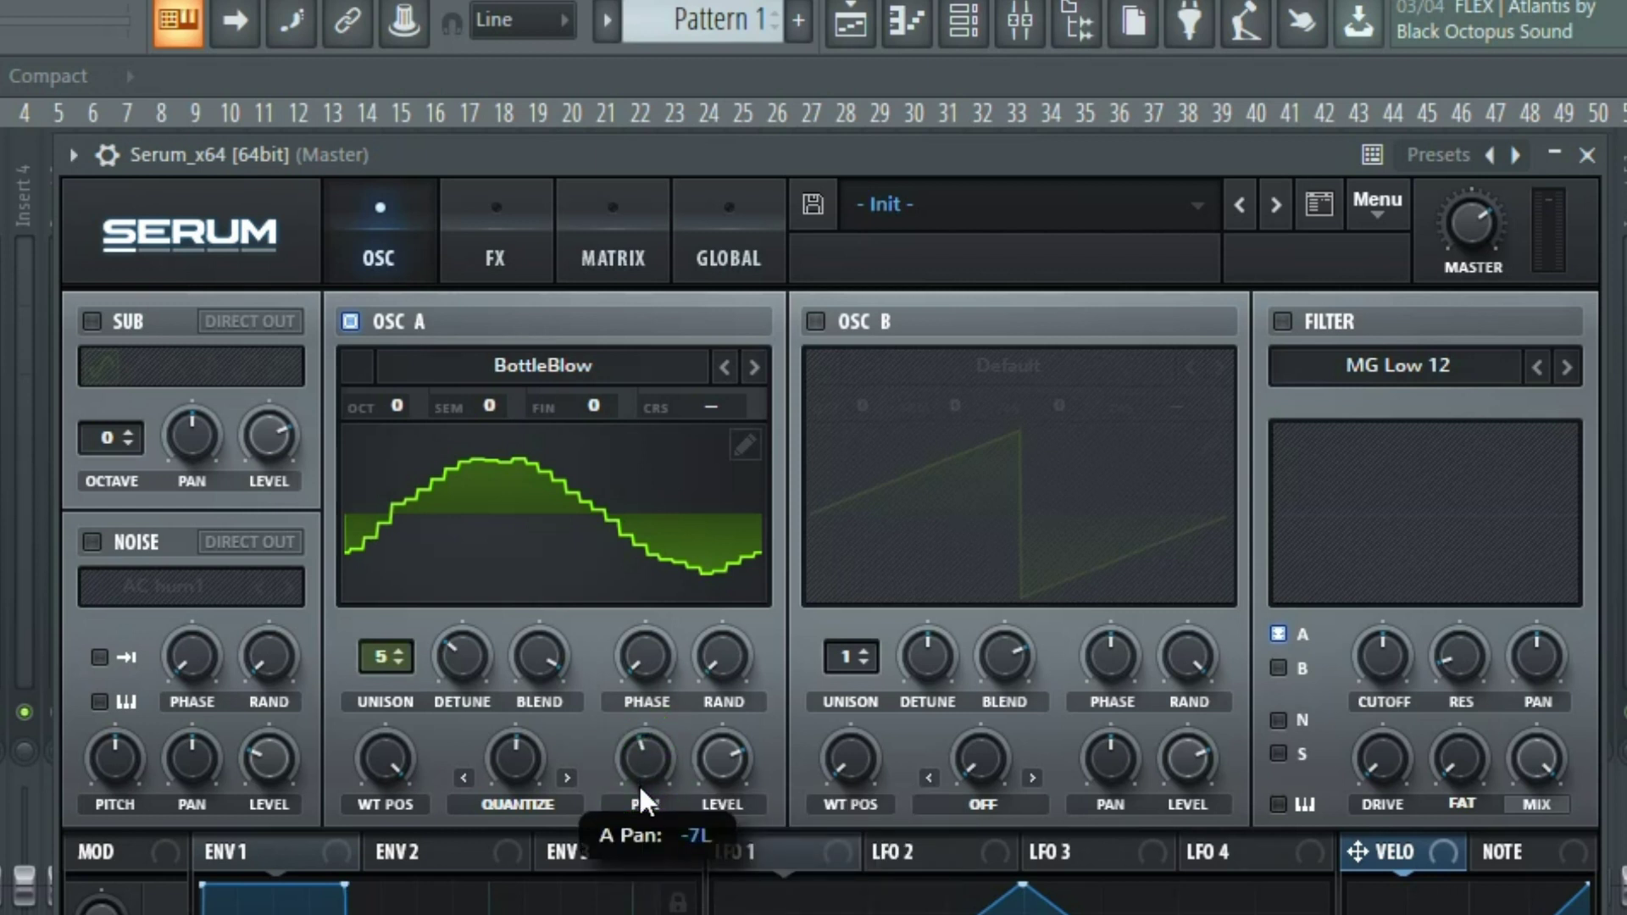
{"action": "left_click_drag", "start_coordinate": [714, 761], "coordinate": [725, 907]}
{"action": "left_click_drag", "start_coordinate": [695, 697], "coordinate": [729, 773]}
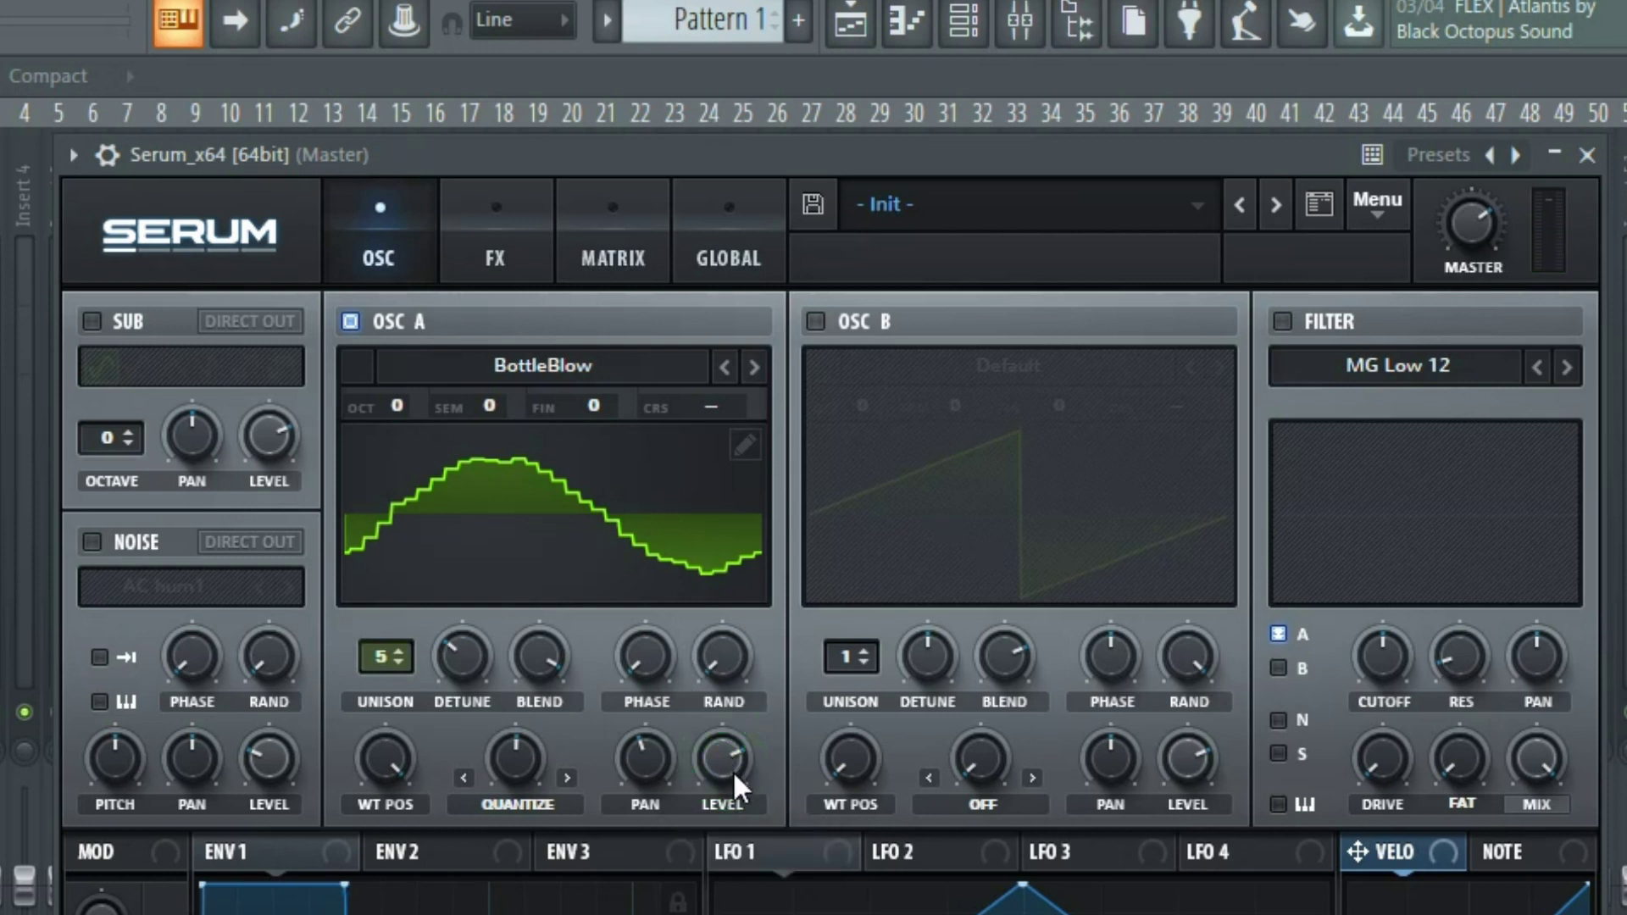